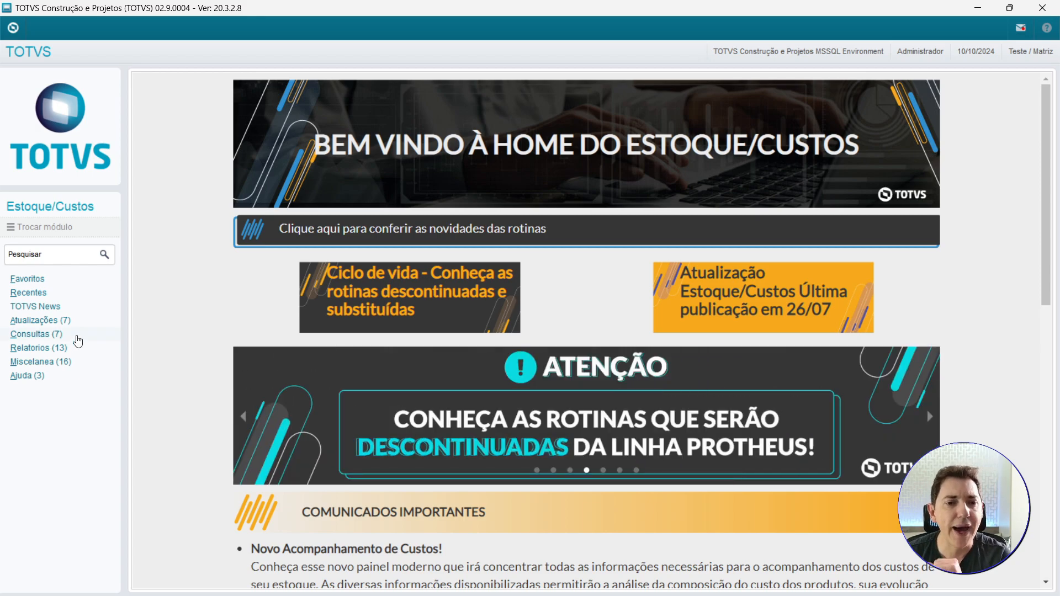
# Open the production orders routine under Atualizações > Movimentações > Internas > Produção and confirm the environment login dialog.
pyautogui.click(40, 321)
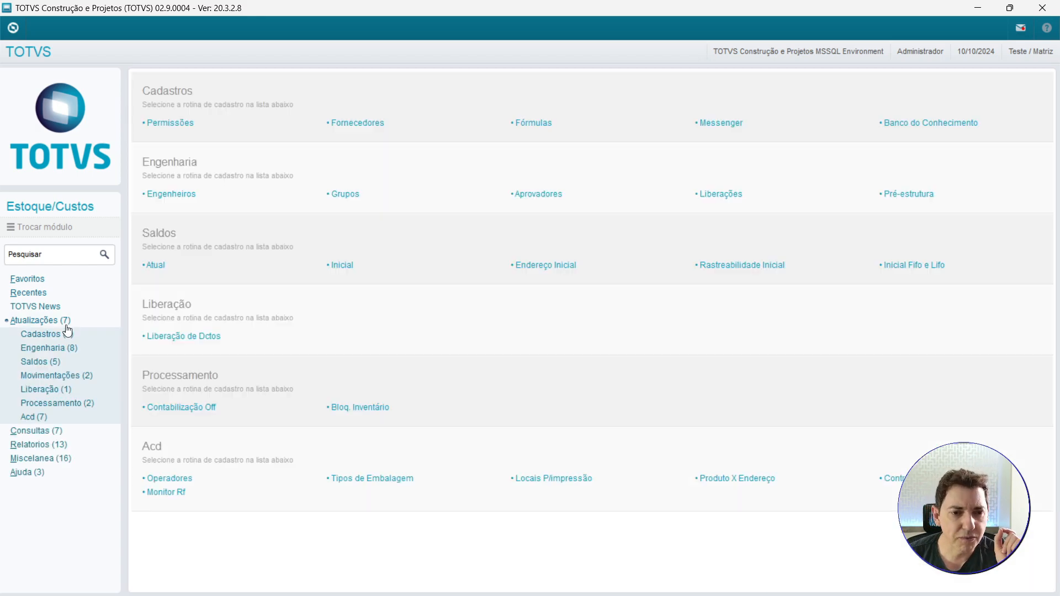
pyautogui.click(65, 374)
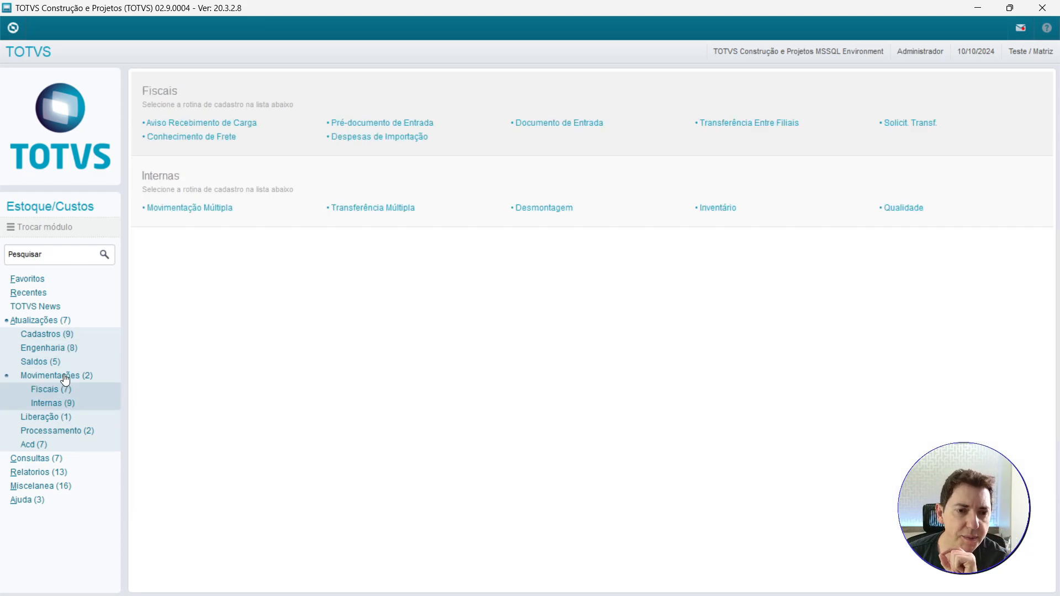
pyautogui.click(60, 403)
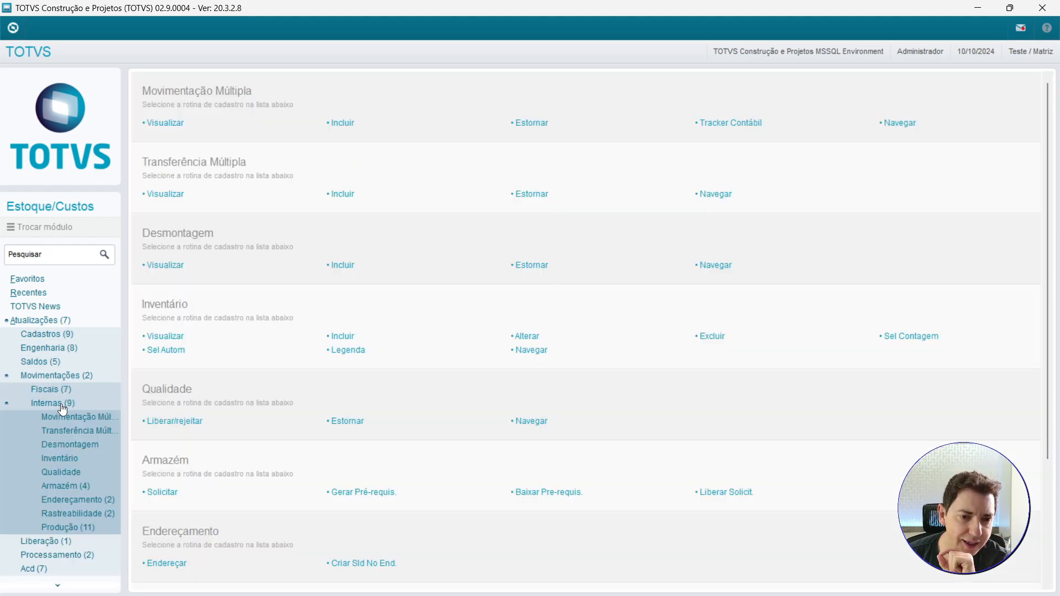
pyautogui.click(75, 527)
pyautogui.click(103, 544)
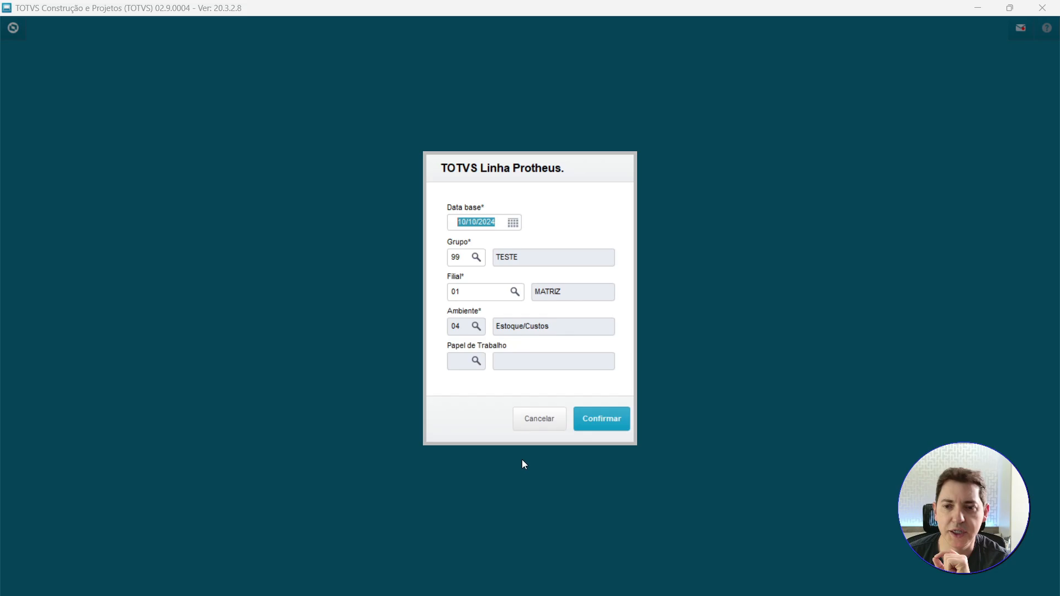
pyautogui.click(593, 425)
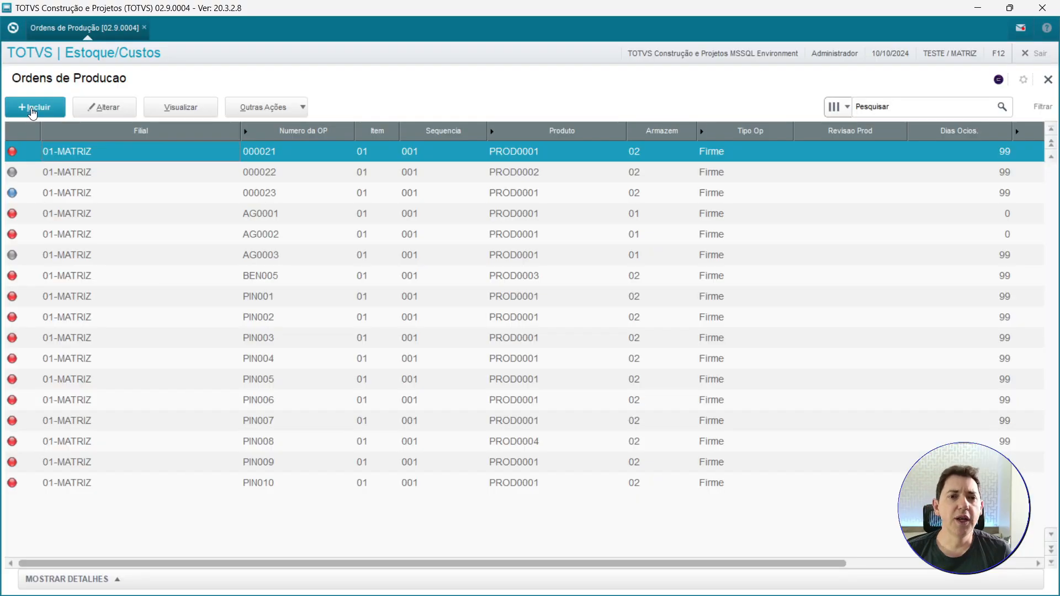
# Start a new production order and set its order number to PIN011.
pyautogui.click(33, 113)
pyautogui.doubleClick(331, 274)
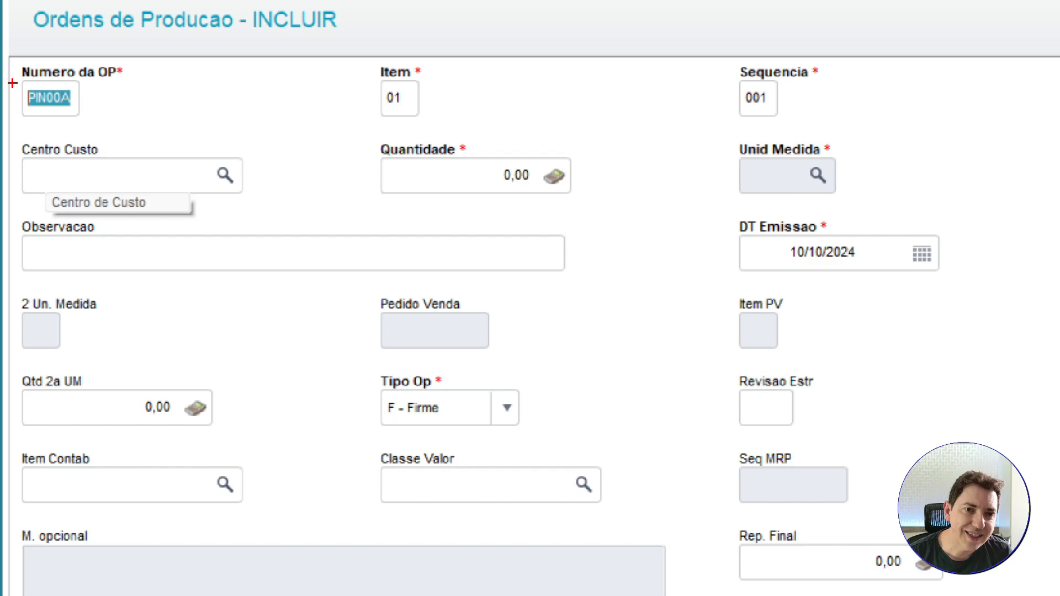
pyautogui.moveTo(12, 78)
pyautogui.mouseDown()
pyautogui.moveTo(12, 113)
pyautogui.moveTo(44, 90)
pyautogui.mouseUp()
pyautogui.moveTo(66, 55); pyautogui.dragTo(33, 76)
pyautogui.press('Escape')
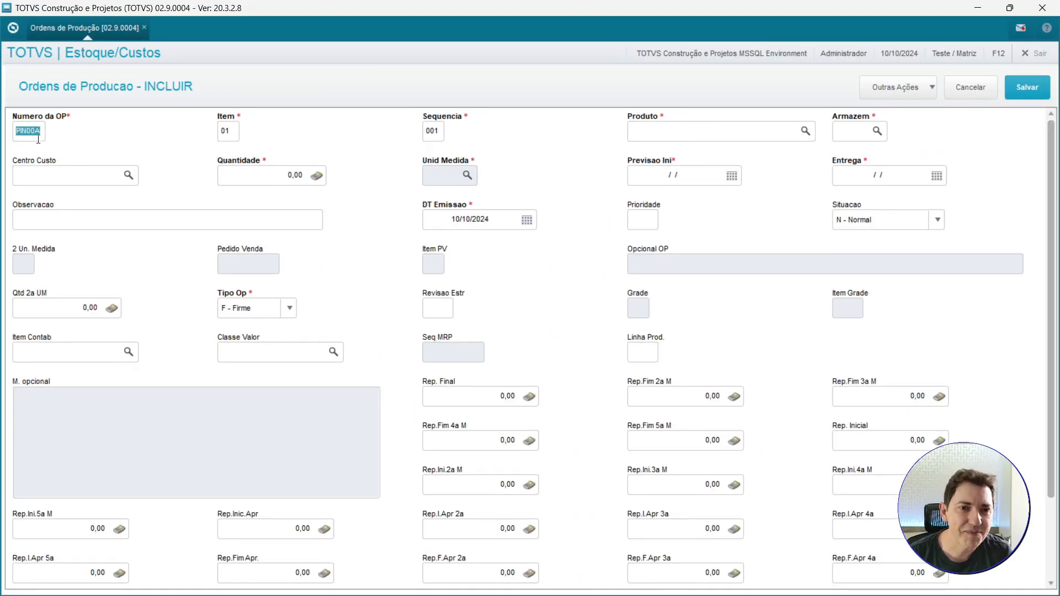
pyautogui.click(61, 99)
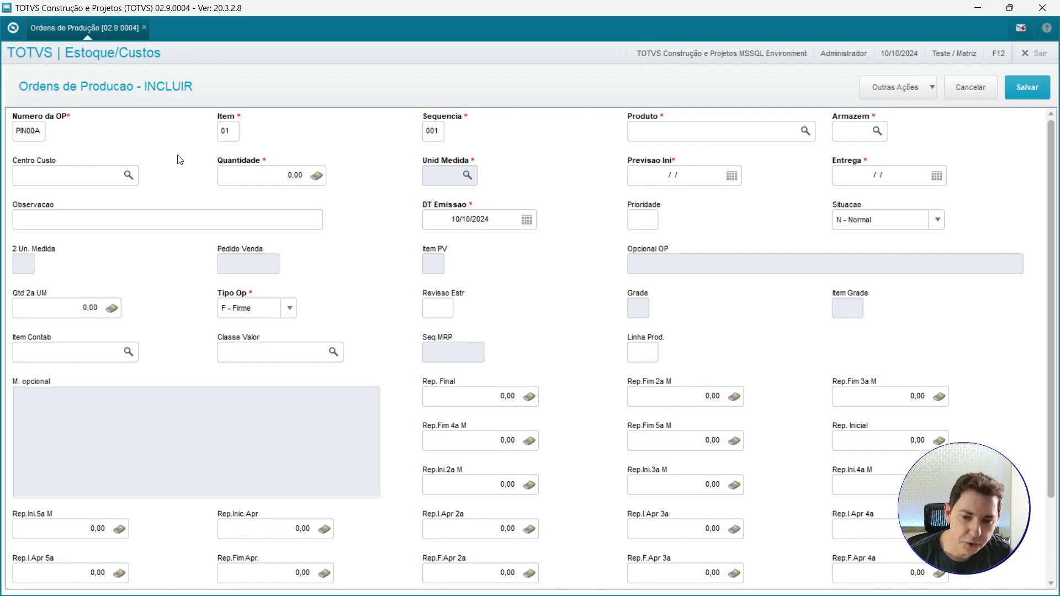
pyautogui.write('11')
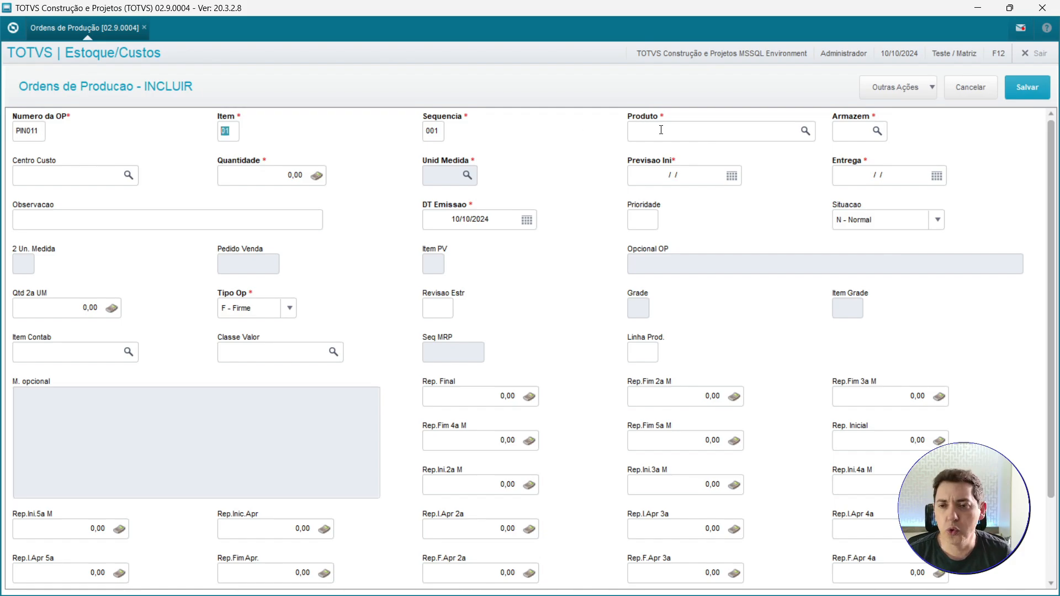
# Search the product lookup for PROD and select PROD0001 (COMPUTADOR) as the order's product.
pyautogui.click(667, 133)
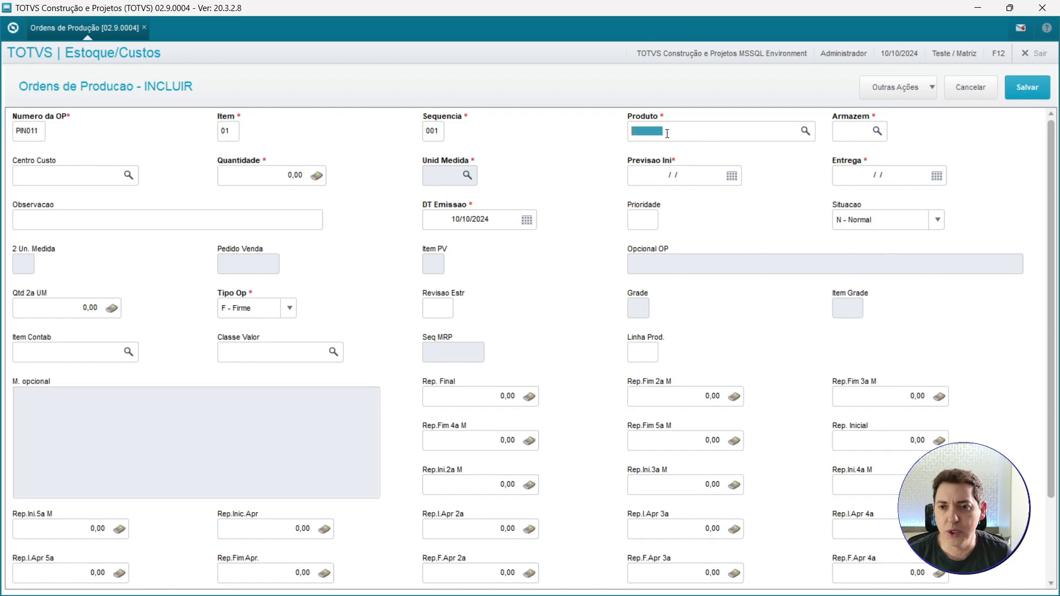
pyautogui.click(805, 131)
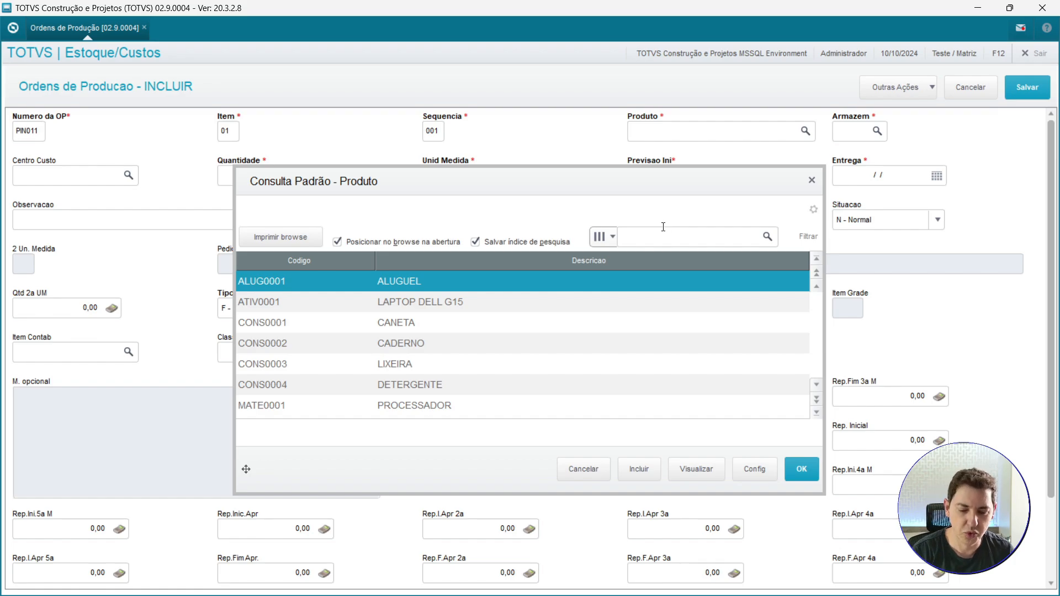
pyautogui.write('pro')
pyautogui.press('BackSpace')
pyautogui.press('BackSpace')
pyautogui.press('BackSpace')
pyautogui.press('capslock')
pyautogui.write('PRO')
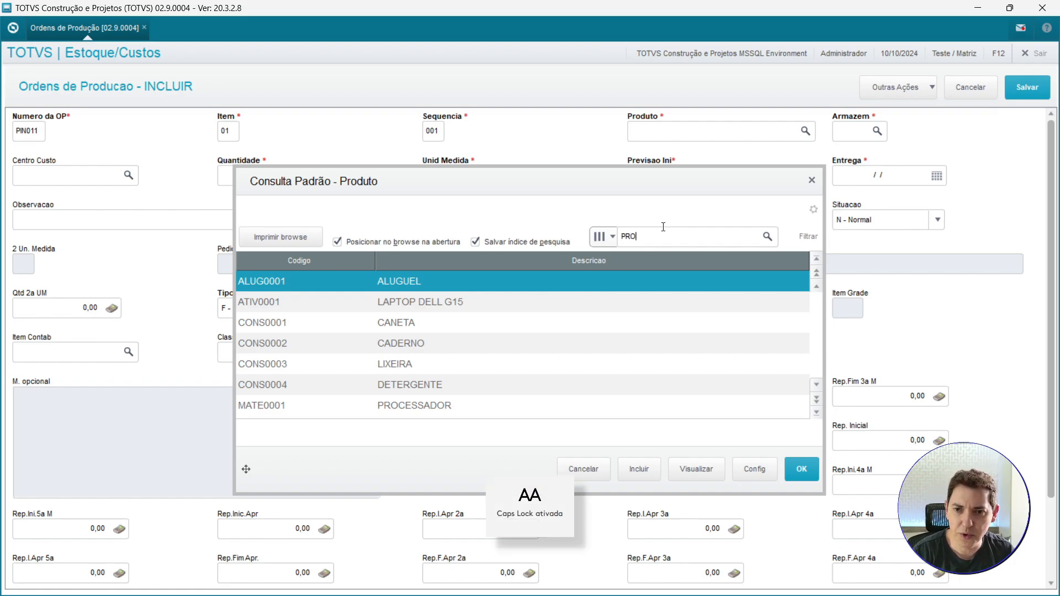
pyautogui.write('D')
pyautogui.click(768, 237)
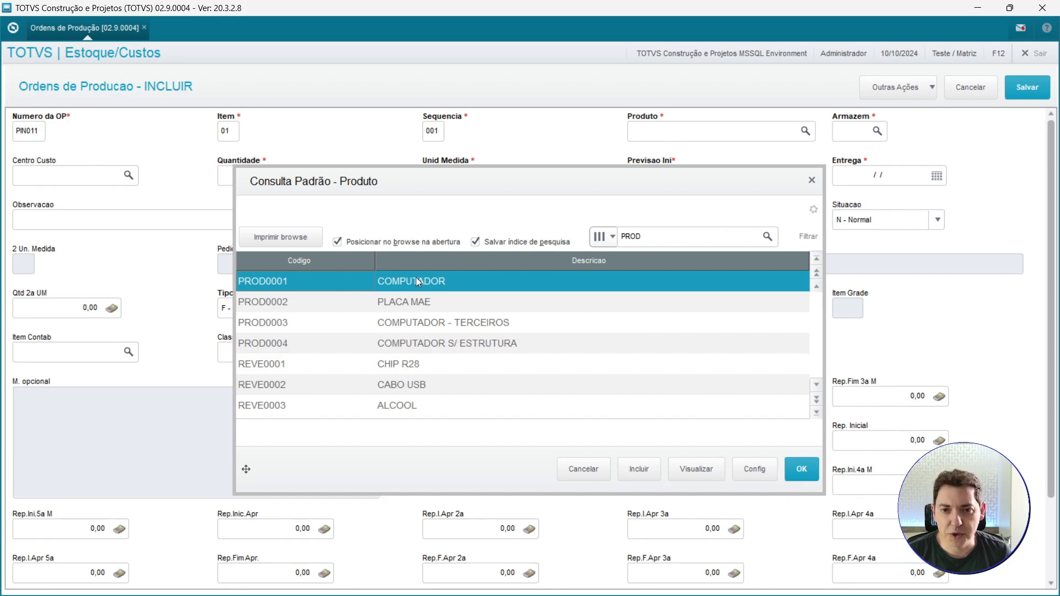
pyautogui.doubleClick(418, 282)
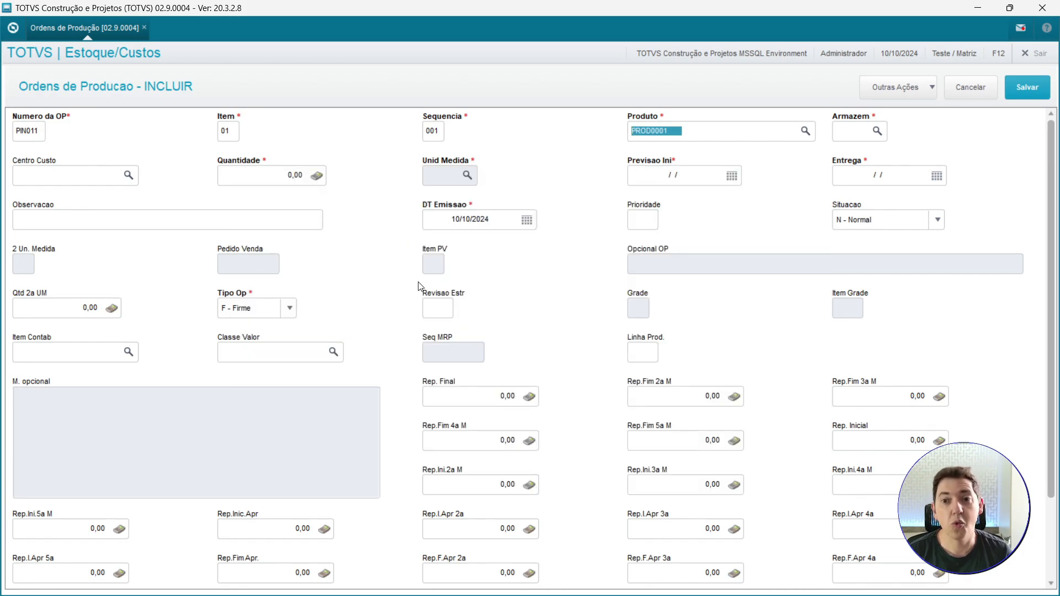
# Set the order quantity to 2.
pyautogui.press('Tab')
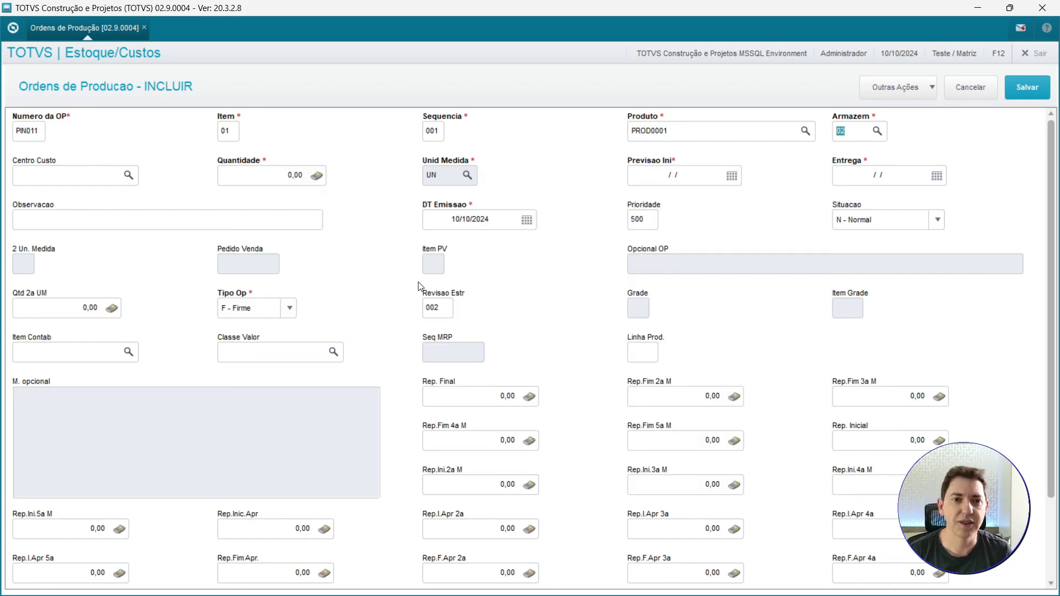
pyautogui.press('Tab')
pyautogui.press('Tab')
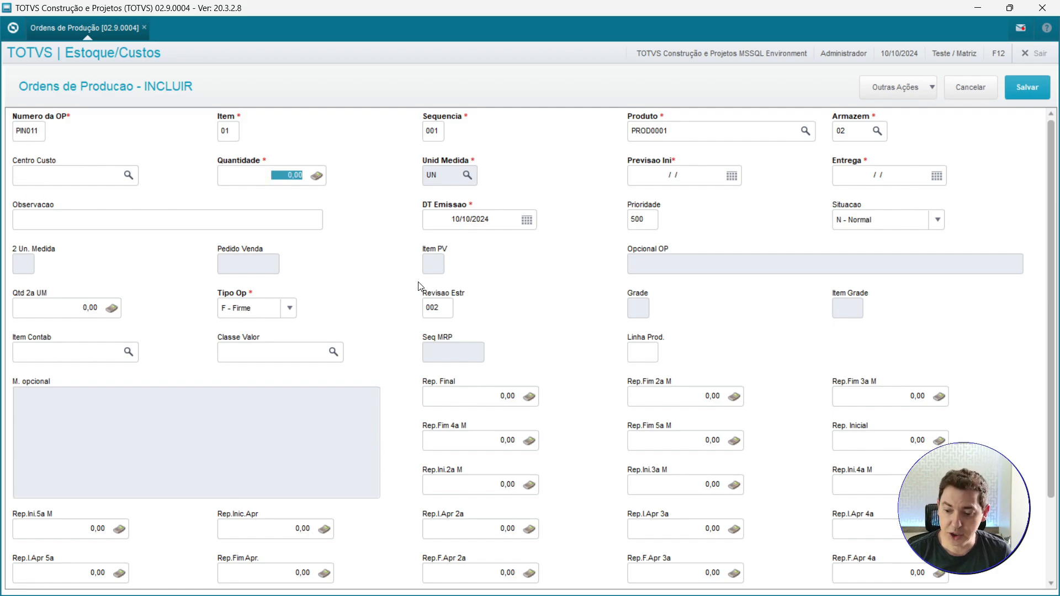
pyautogui.write('2')
pyautogui.press('Tab')
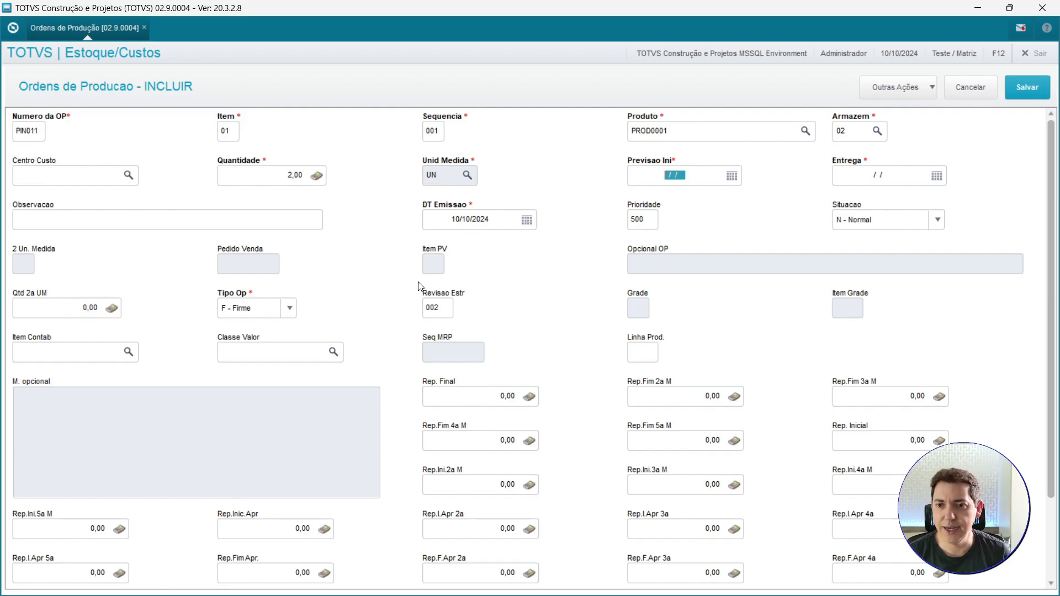
# Set the start forecast and delivery dates to today, and confirm the 0001 - AZUL cabinet colour optional.
pyautogui.click(732, 176)
pyautogui.click(740, 319)
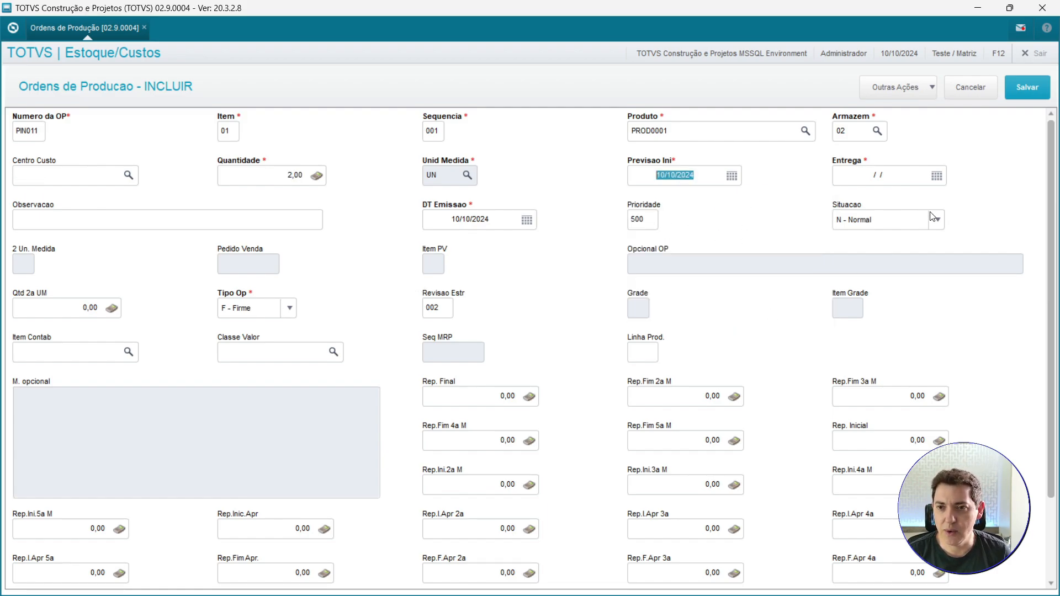
pyautogui.click(937, 175)
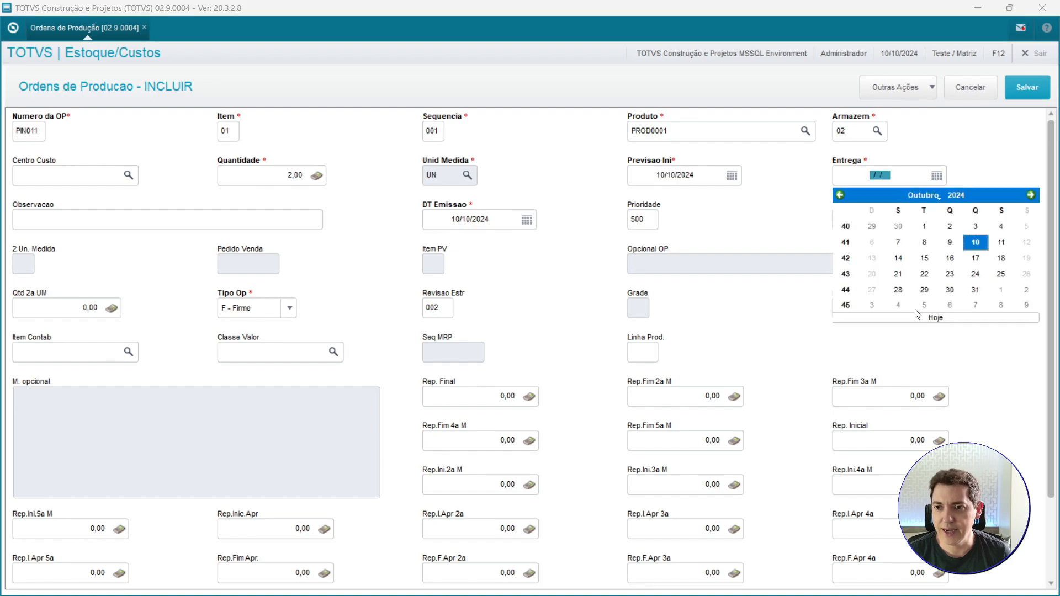
pyautogui.click(917, 318)
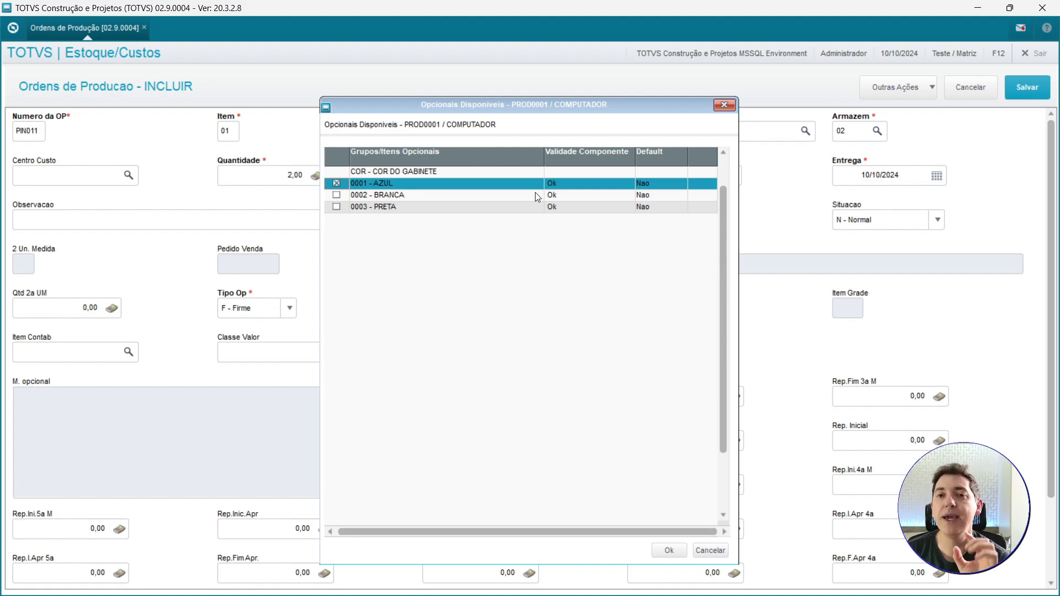
pyautogui.click(671, 551)
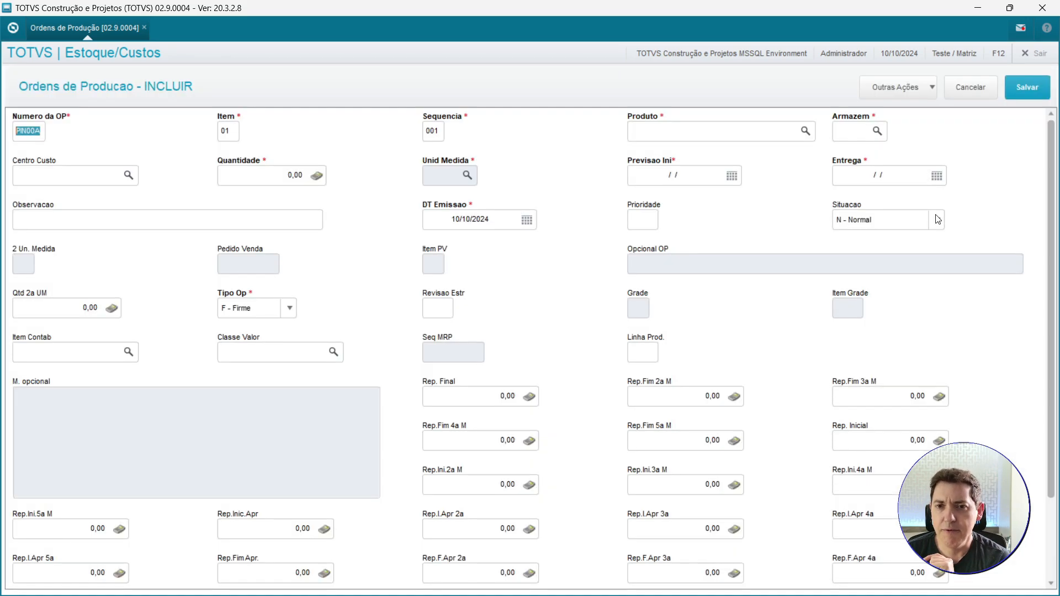
# Enter a new order PIN012 for product PROD0001, accepting the default quantity and today's dates.
pyautogui.click(30, 132)
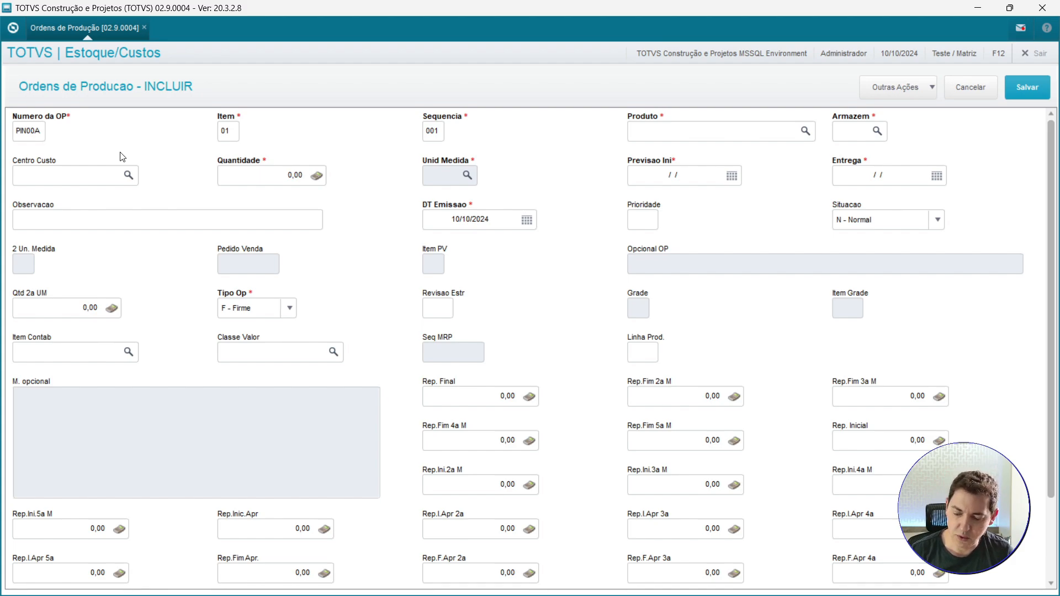
pyautogui.write('12')
pyautogui.press('Tab')
pyautogui.press('Tab')
pyautogui.write('PROD0001')
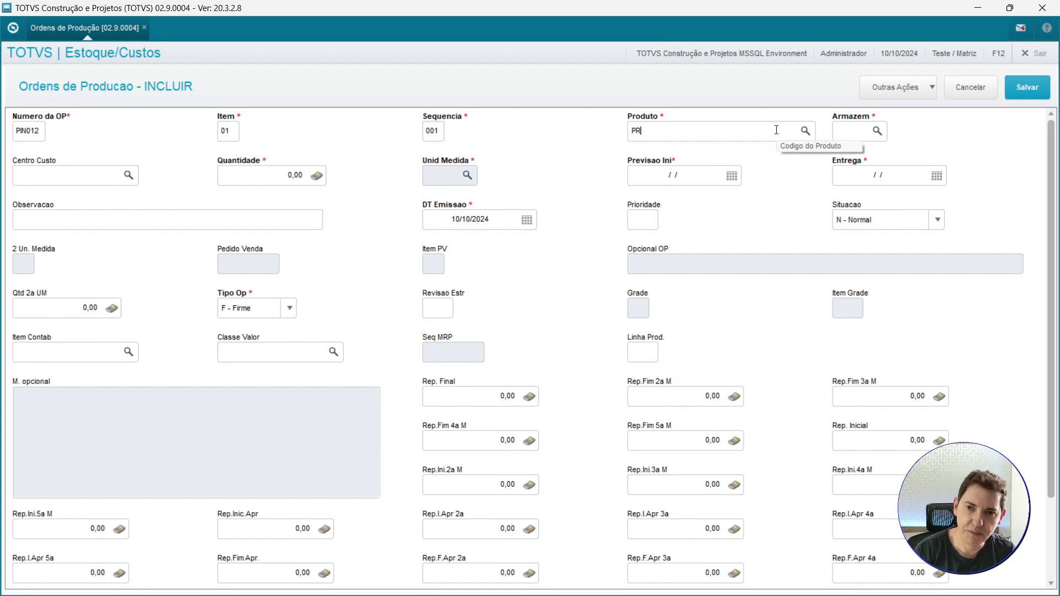
pyautogui.press('Tab')
pyautogui.press('Tab')
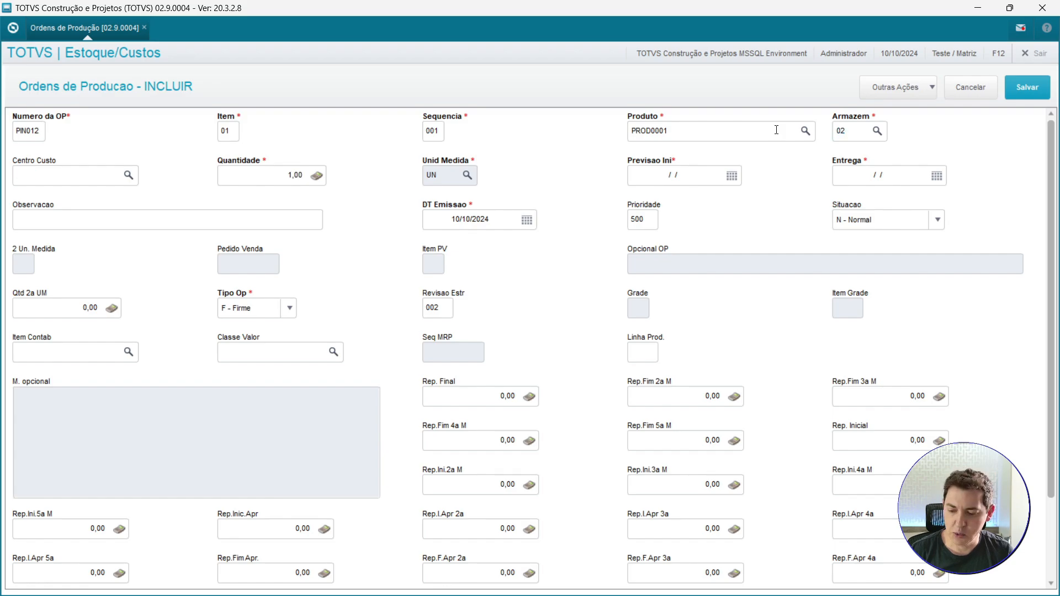
pyautogui.press('Tab')
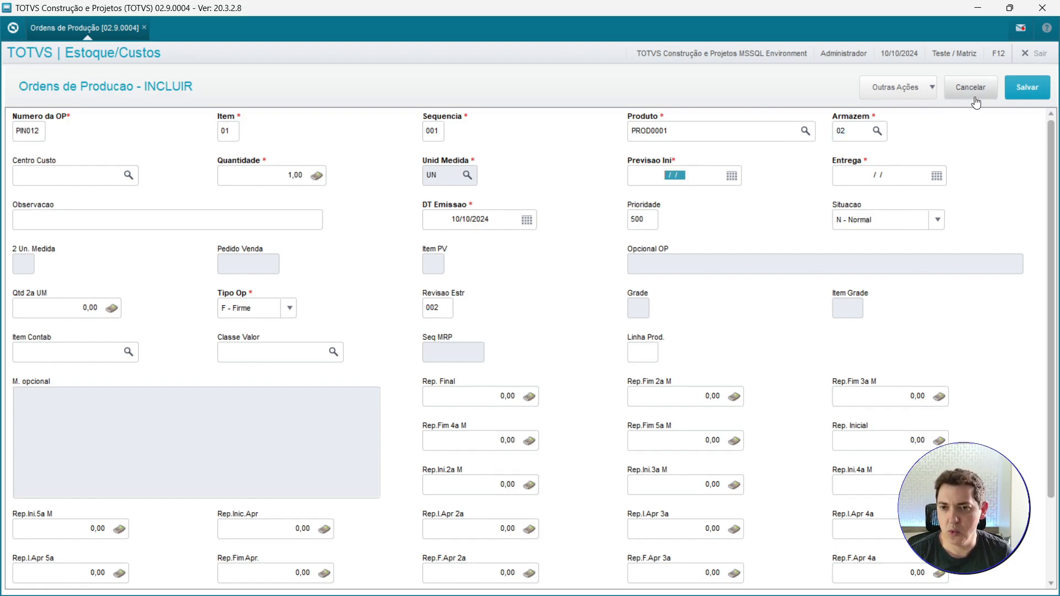
pyautogui.press('Tab')
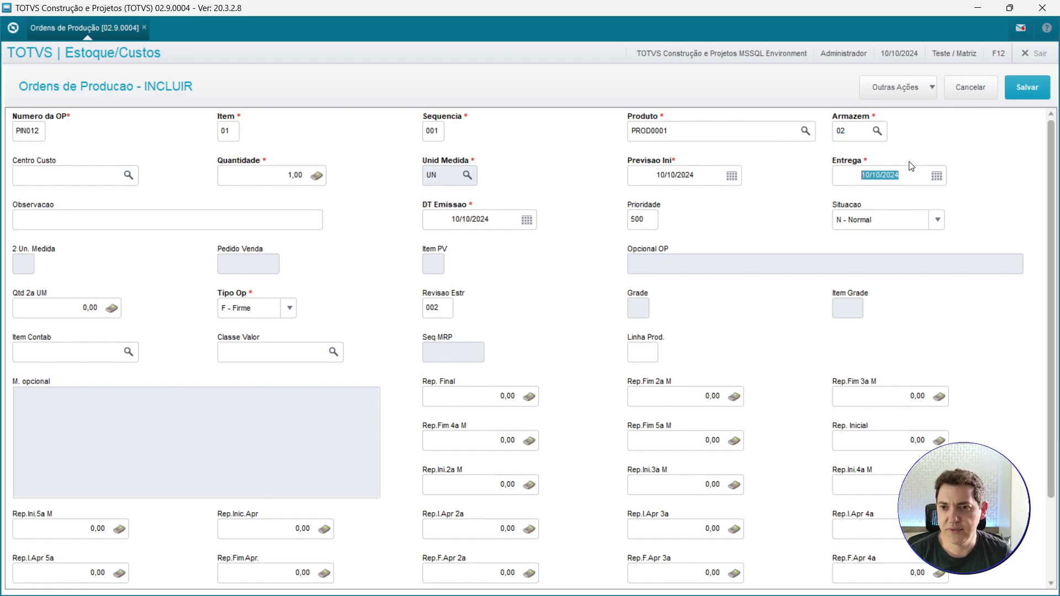
# Save the order, choosing the 0001 - AZUL cabinet colour optional.
pyautogui.click(1028, 89)
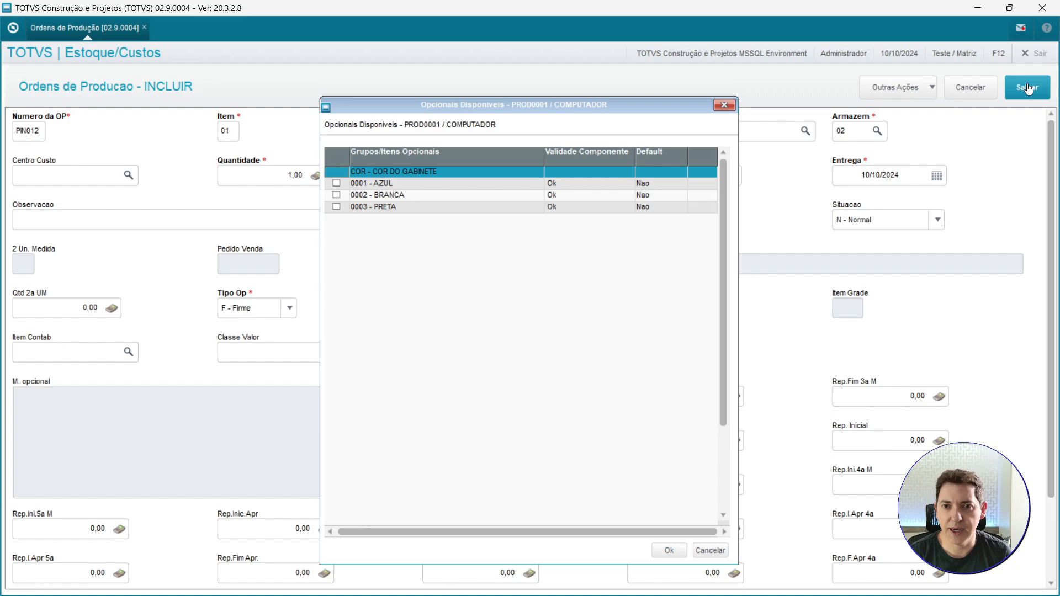
pyautogui.click(416, 182)
pyautogui.doubleClick(414, 182)
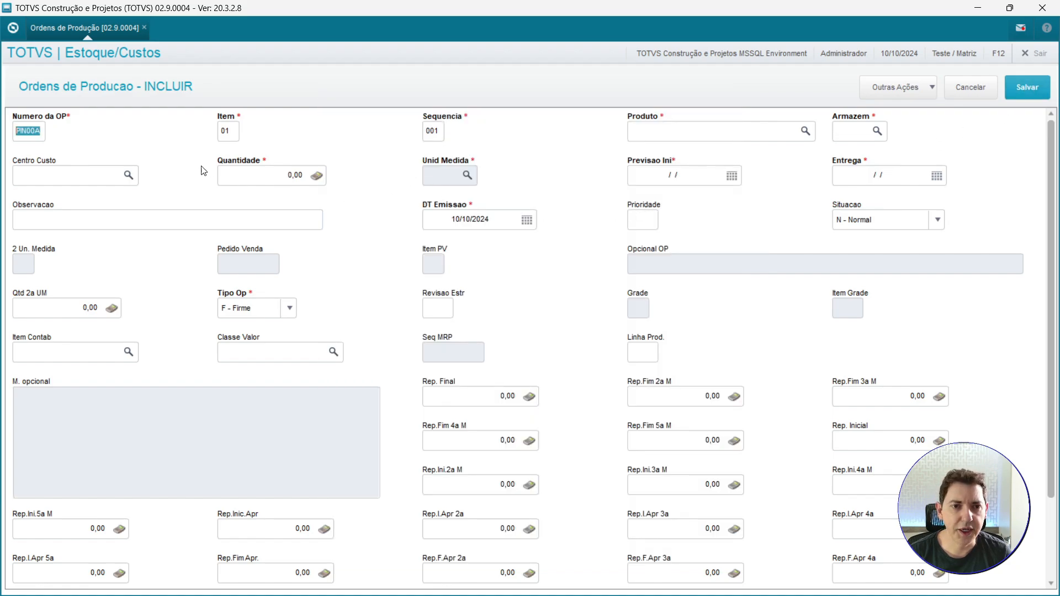
# Try to number the next production order PIN012.
pyautogui.press('Right')
pyautogui.press('Right')
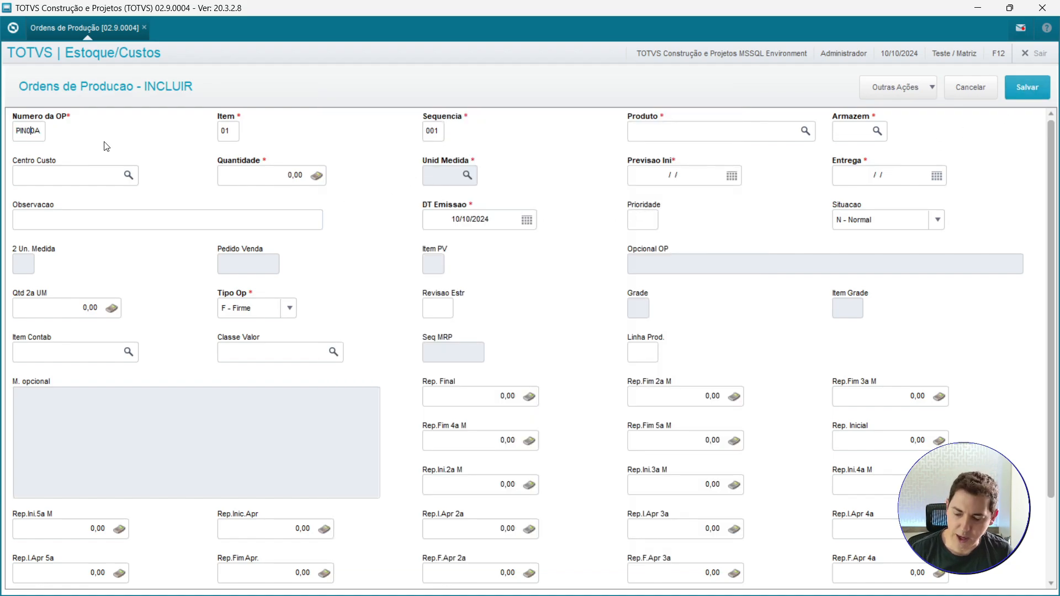
pyautogui.write('12')
pyautogui.press('Tab')
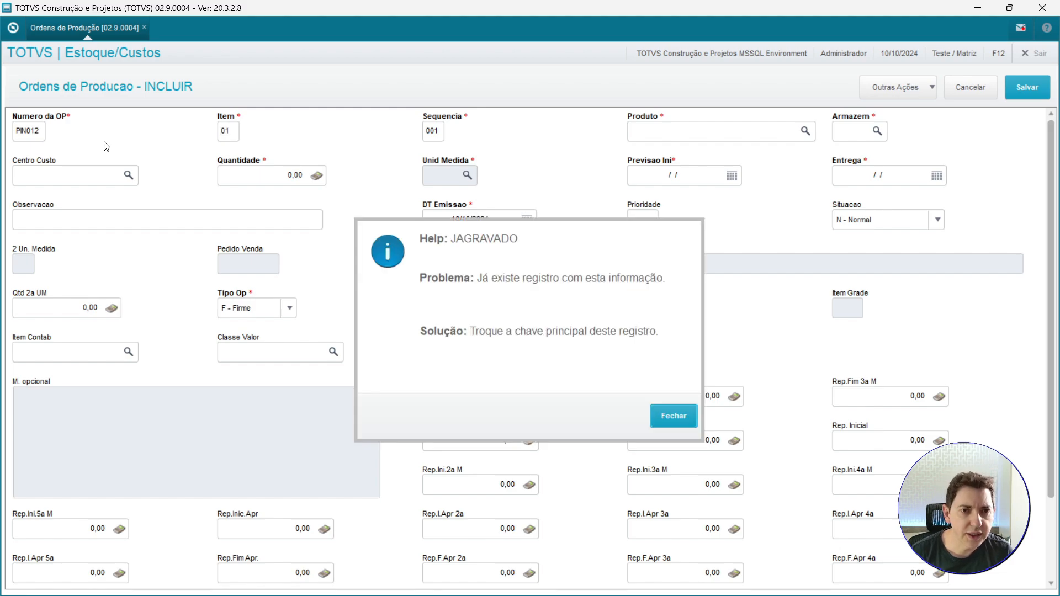
pyautogui.press('Return')
# Change the production order number to PIN013.
pyautogui.press('Right')
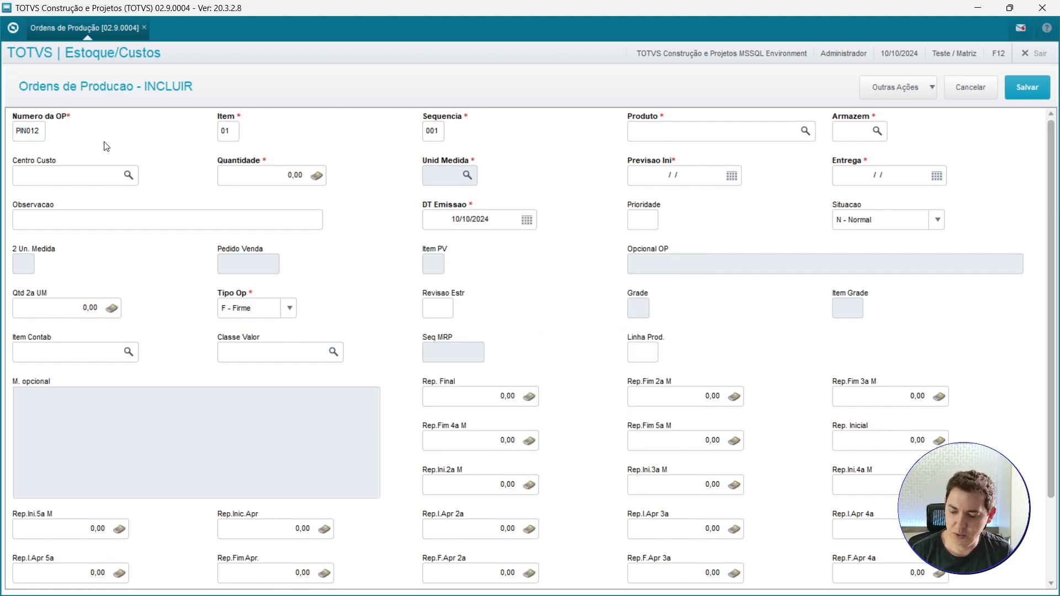
pyautogui.write('3')
pyautogui.press('Tab')
# Pick product PROD0004 from the product lookup for the order.
pyautogui.click(806, 132)
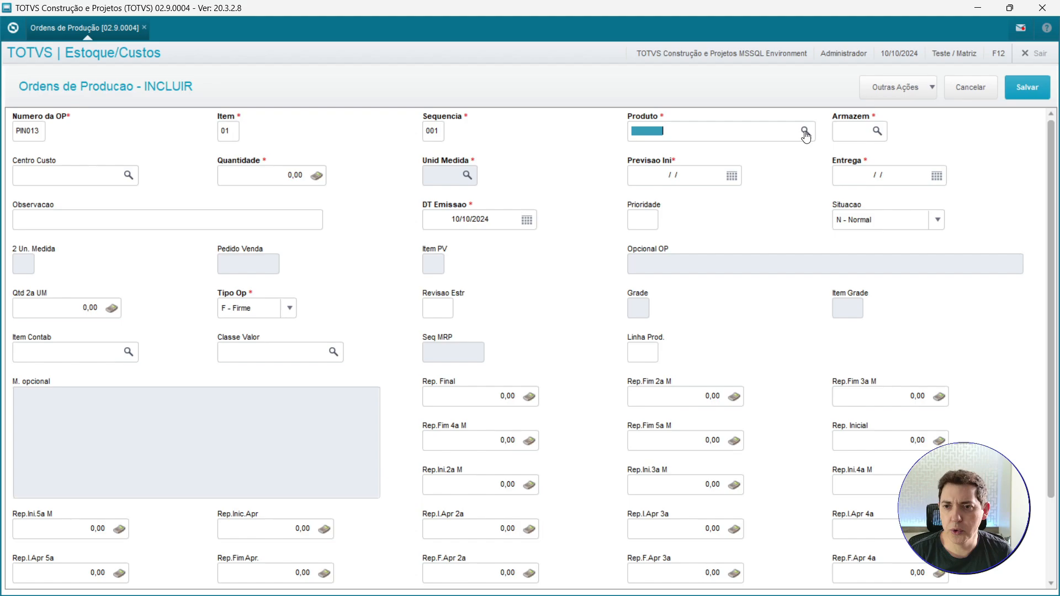
pyautogui.click(473, 357)
pyautogui.scroll(-10, 567, 334)
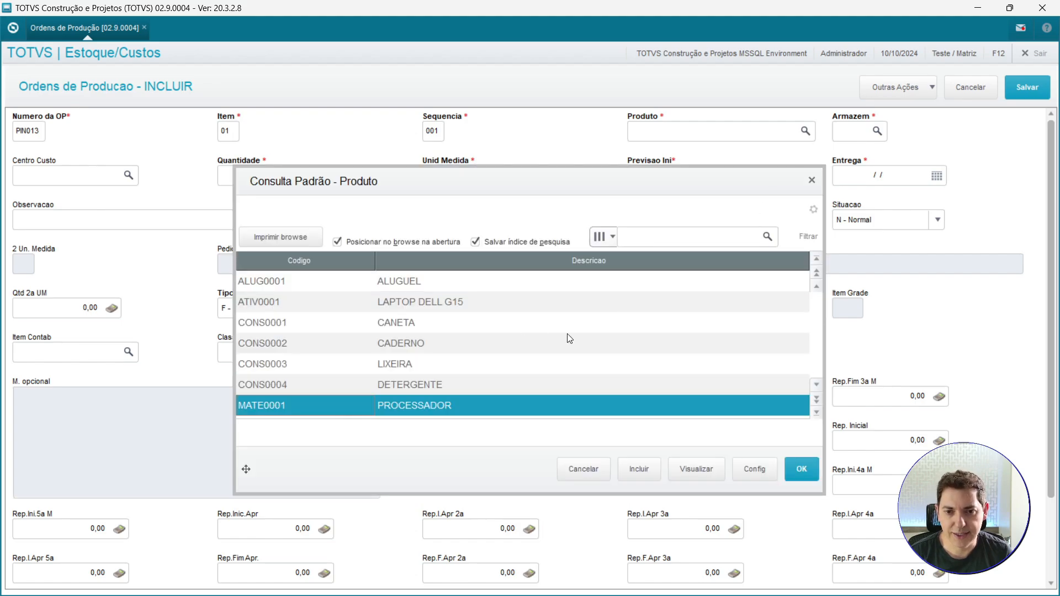
pyautogui.scroll(10, 568, 334)
pyautogui.doubleClick(453, 364)
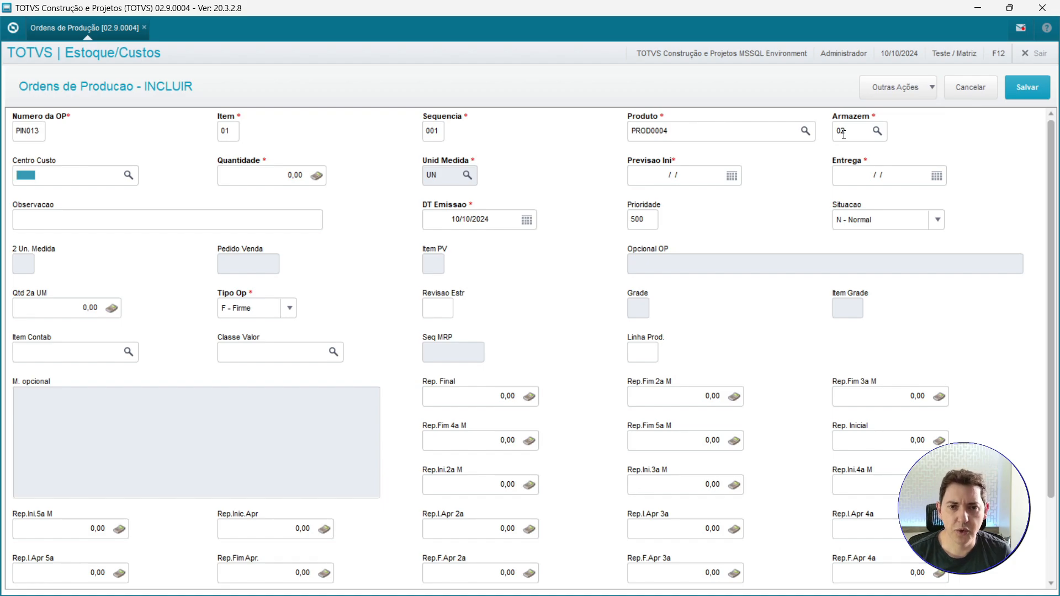
# Set the order quantity to 1.
pyautogui.press('Tab')
pyautogui.write('1')
pyautogui.press('Tab')
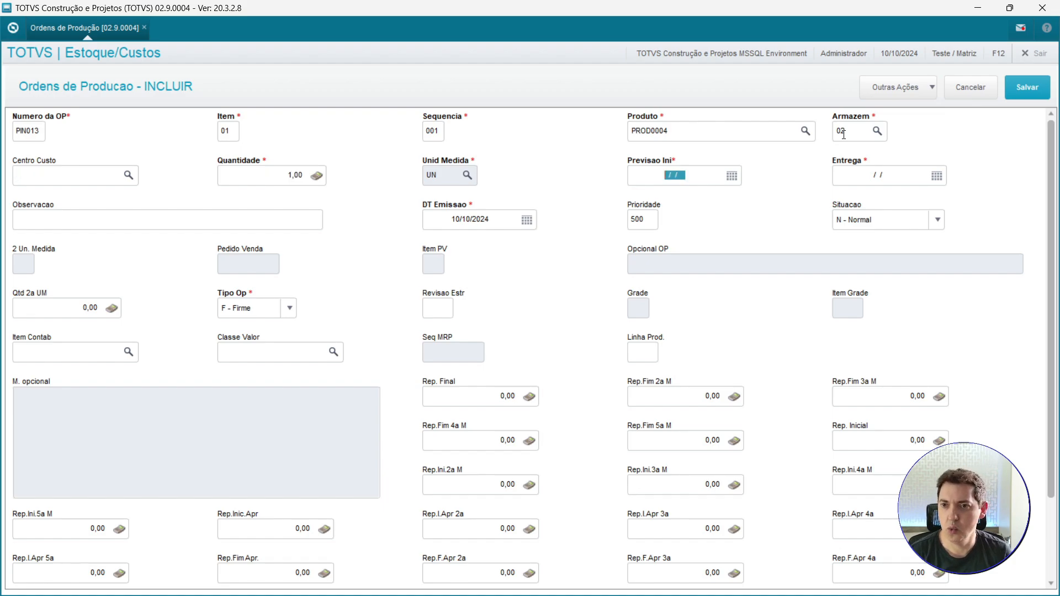
# Set the order's start forecast date to 10/10/2024, save production order PIN013 and cancel the next blank order form.
pyautogui.click(732, 176)
pyautogui.click(777, 319)
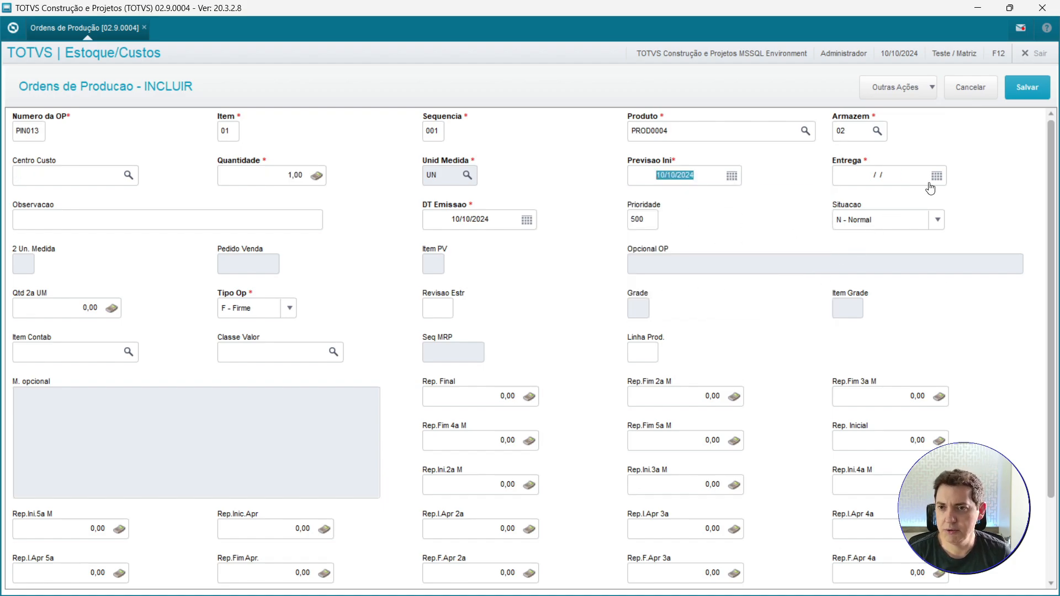
pyautogui.click(1027, 87)
pyautogui.click(972, 88)
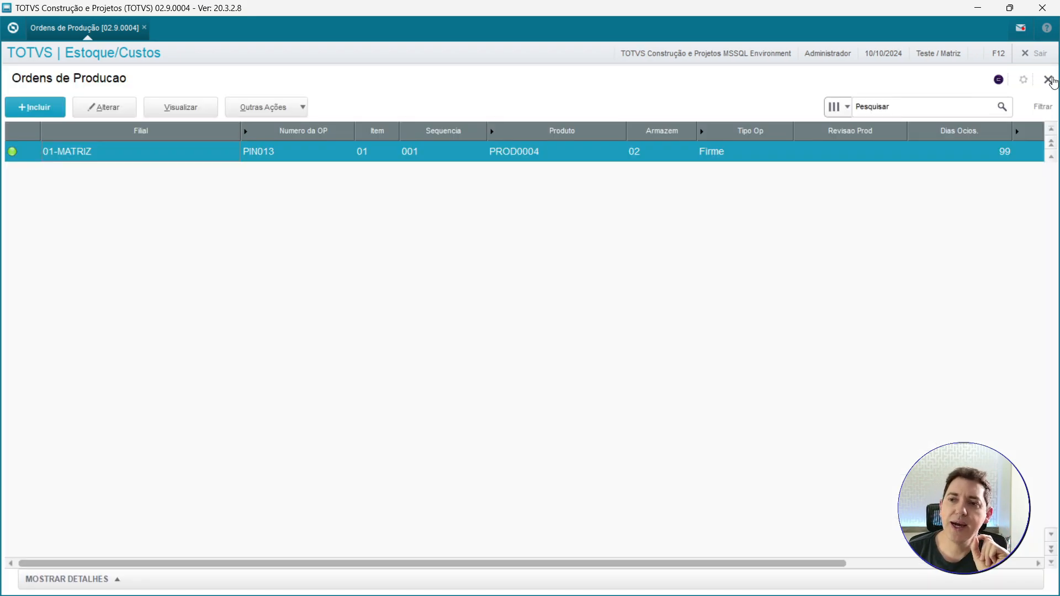
# Close the production orders routine and choose to generate the intermediate orders and purchase requests now.
pyautogui.click(1048, 80)
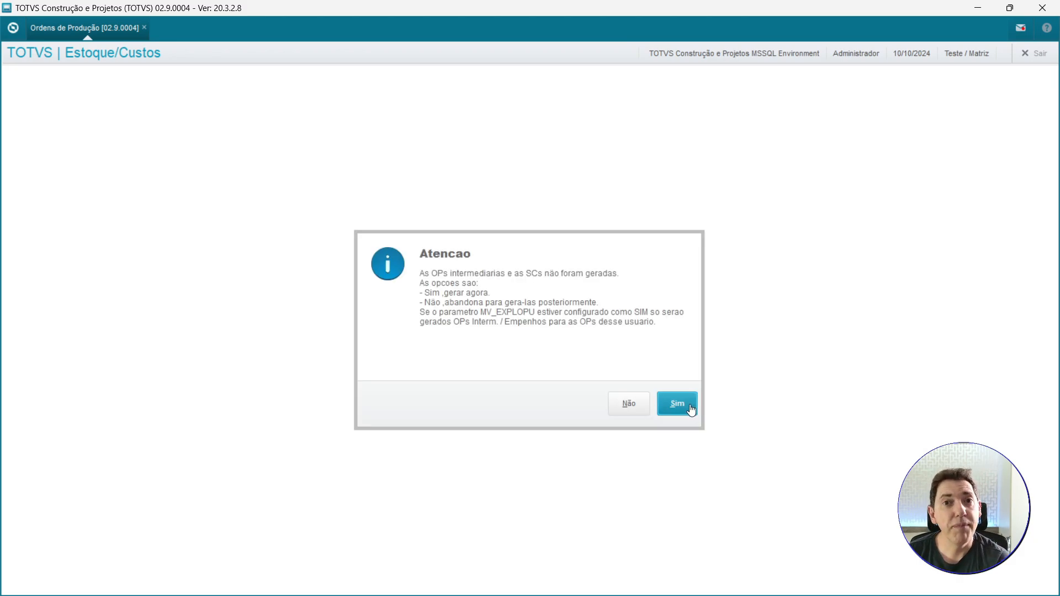
pyautogui.click(688, 409)
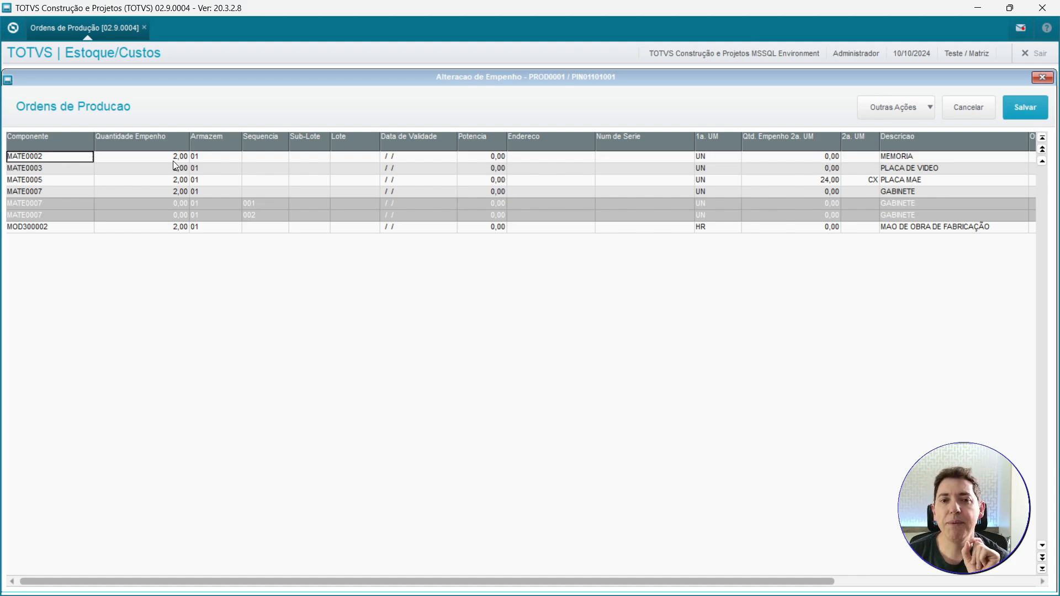
# Review the component allocation quantities for order PIN011 and save the allocation adjustment.
pyautogui.doubleClick(170, 158)
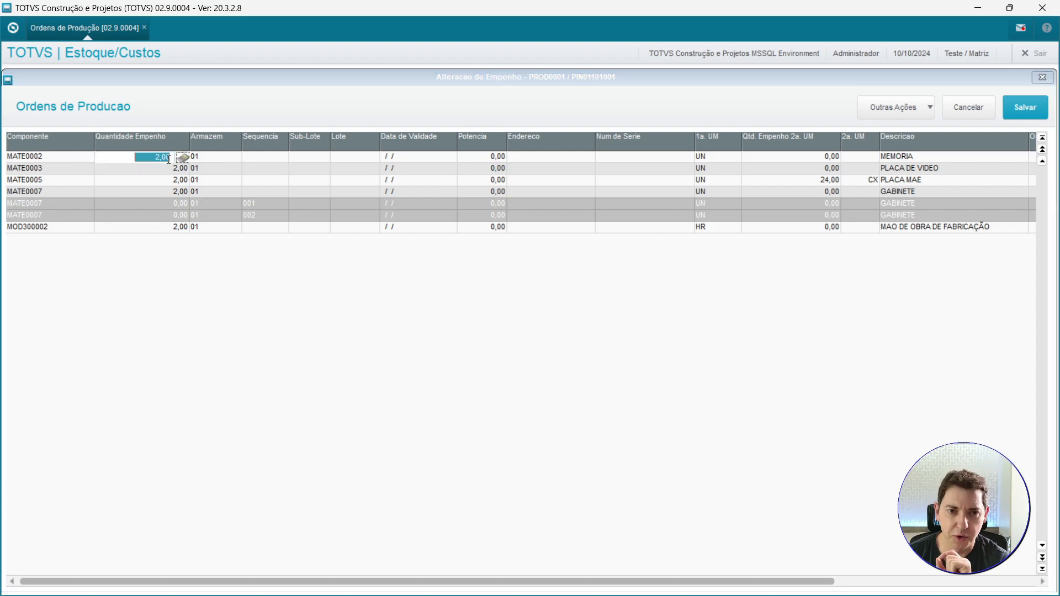
pyautogui.press('Escape')
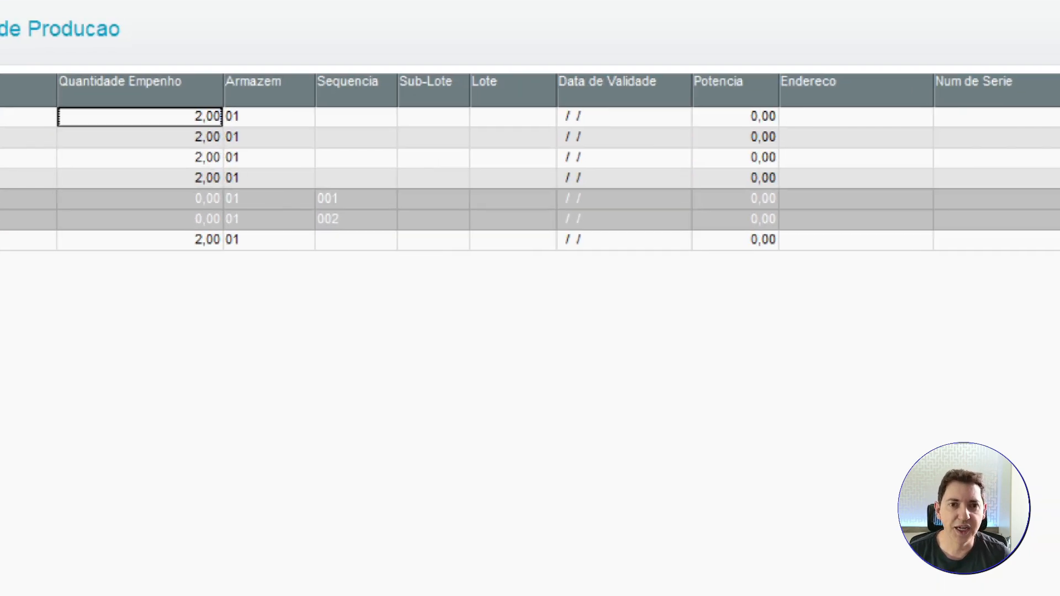
pyautogui.click(181, 168)
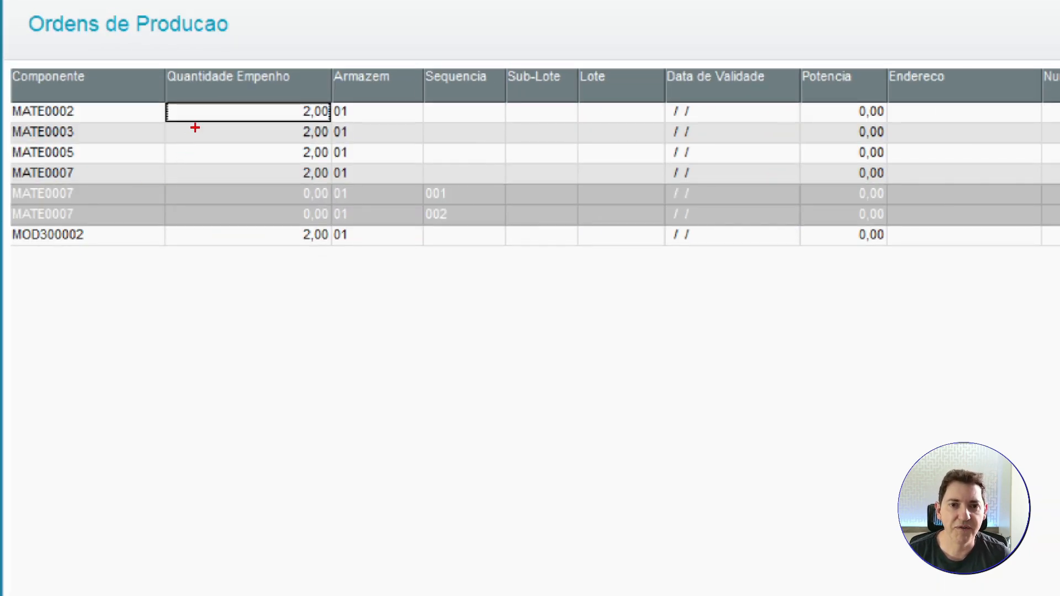
pyautogui.moveTo(215, 52); pyautogui.dragTo(283, 288)
pyautogui.moveTo(299, 290); pyautogui.dragTo(407, 325)
pyautogui.press('Escape')
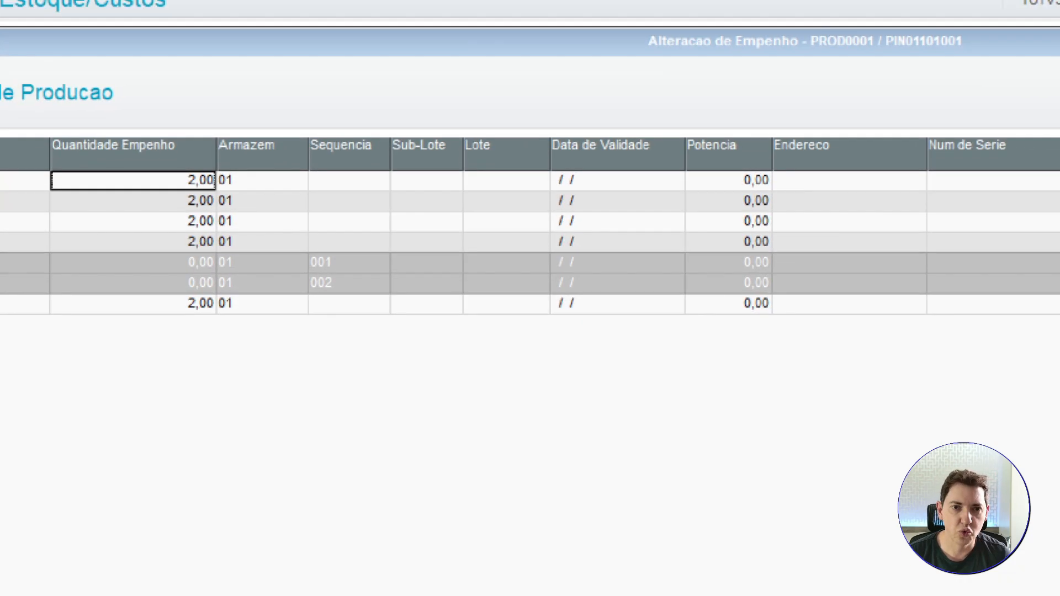
pyautogui.click(150, 87)
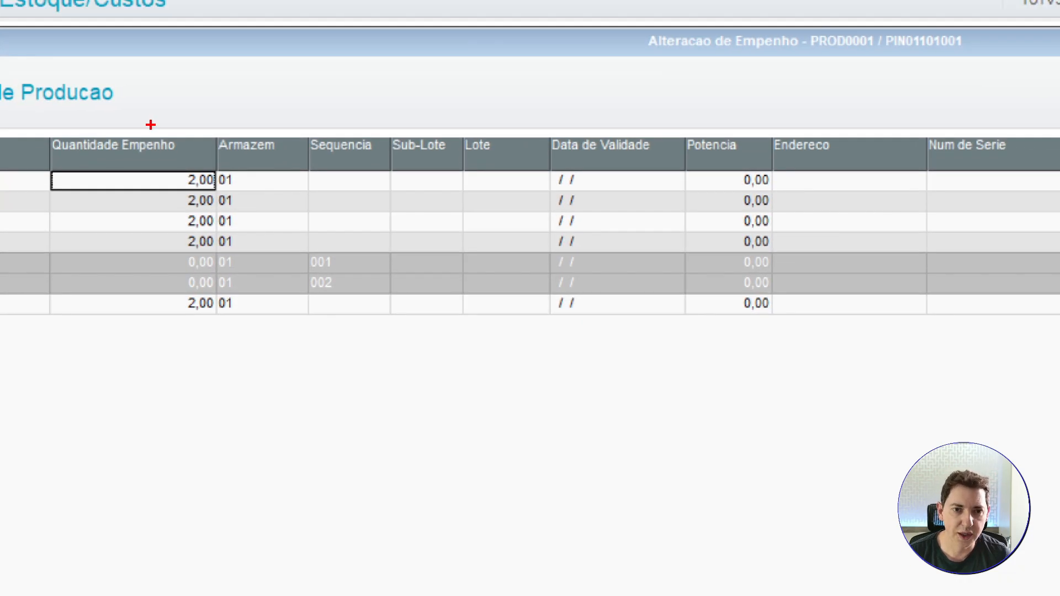
pyautogui.moveTo(152, 86); pyautogui.dragTo(233, 253)
pyautogui.press('Escape')
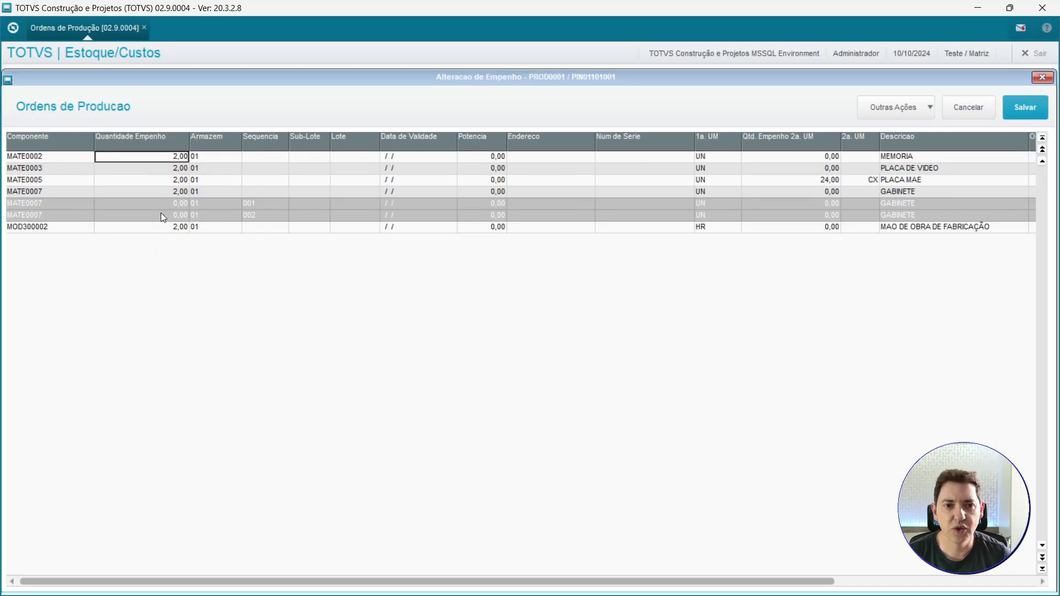
pyautogui.click(50, 229)
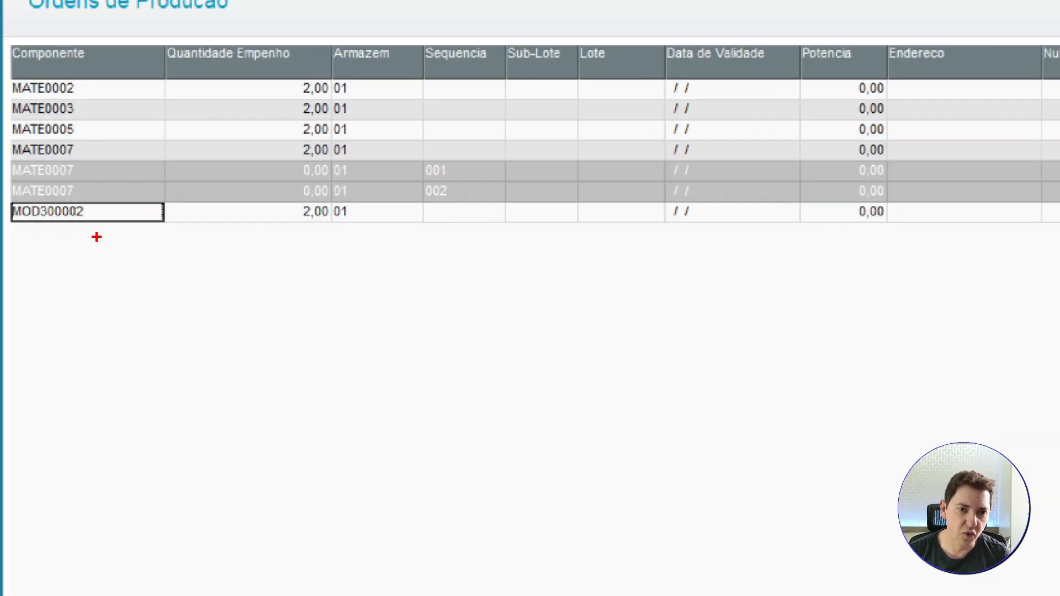
pyautogui.moveTo(87, 227); pyautogui.dragTo(103, 286)
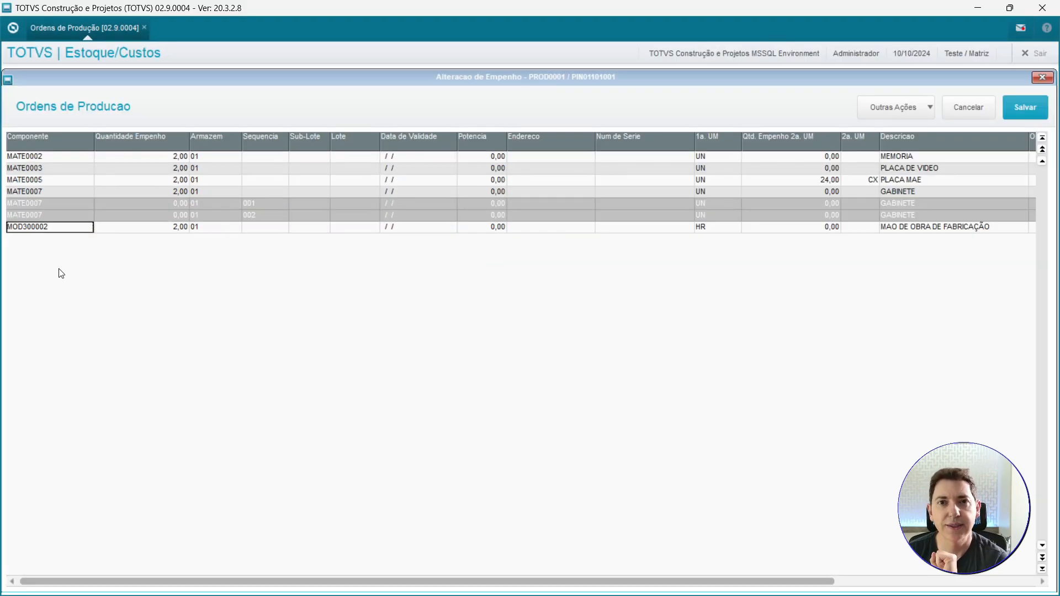
pyautogui.click(1020, 108)
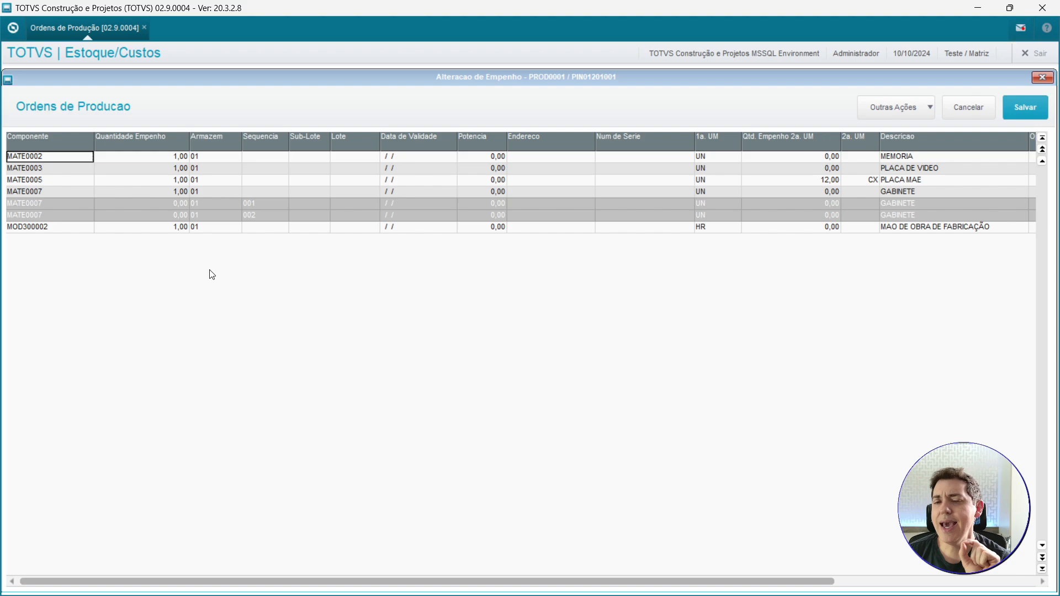
# Add component MATE0006 (CHIP R27) with allocation quantity 1 to order PIN012's allocations and save.
pyautogui.click(57, 231)
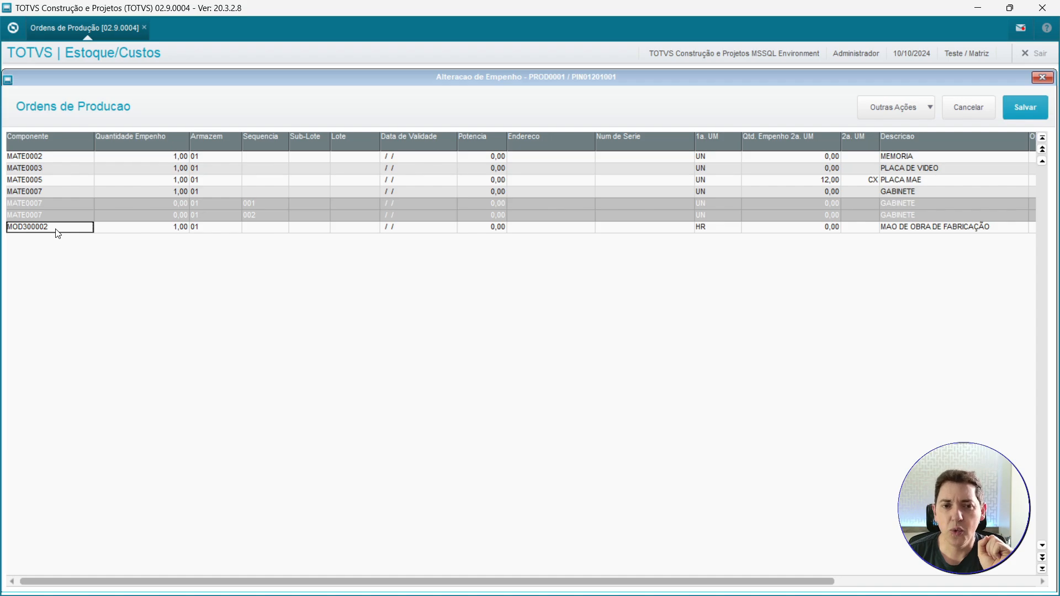
pyautogui.press('Down')
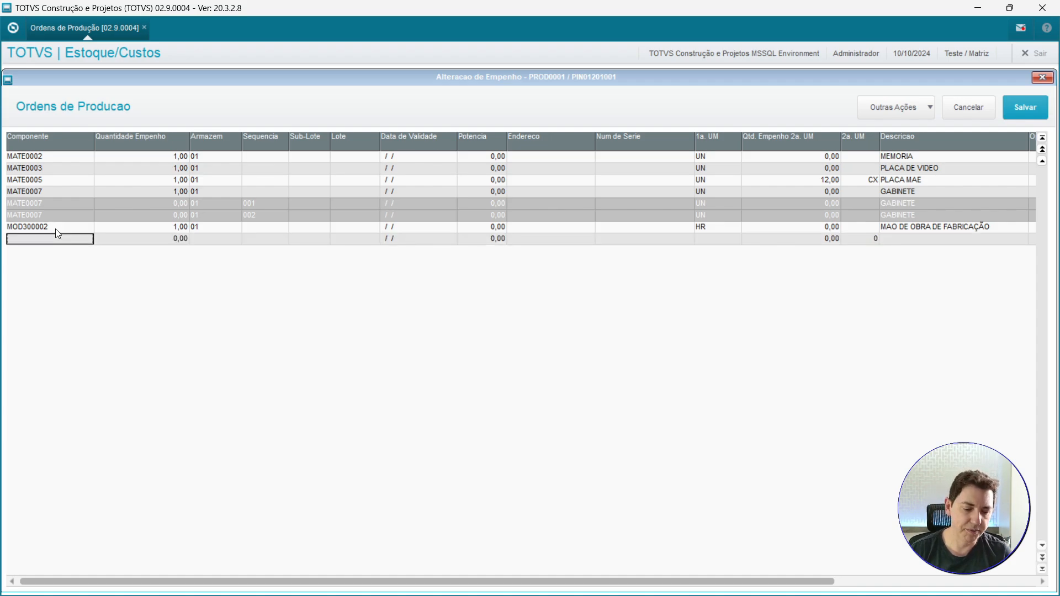
pyautogui.press('F3')
pyautogui.click(638, 241)
pyautogui.press('capslock')
pyautogui.write('mate')
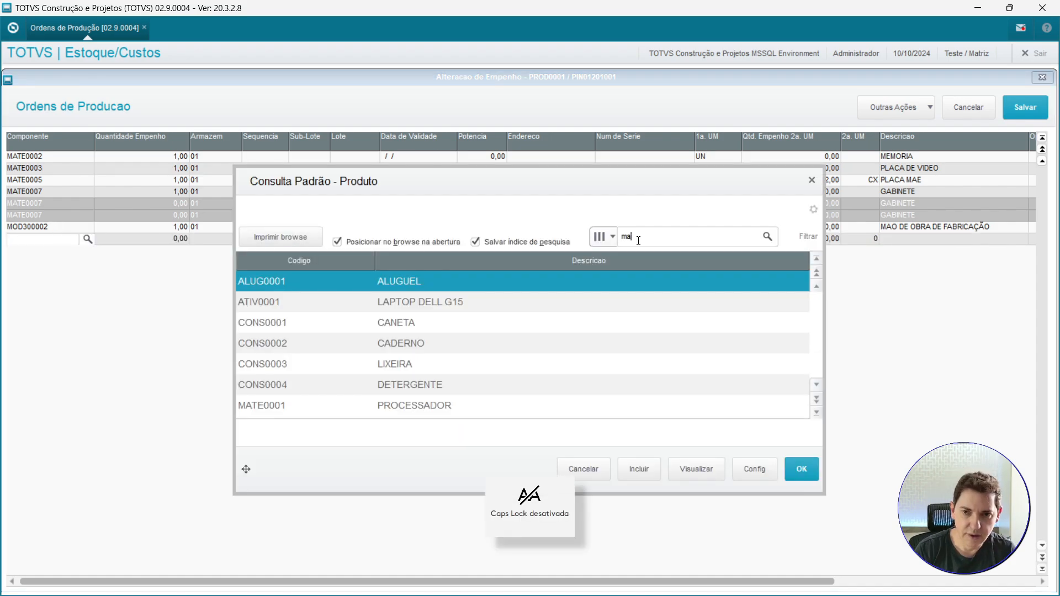
pyautogui.press('BackSpace')
pyautogui.press('BackSpace')
pyautogui.press('BackSpace')
pyautogui.press('BackSpace')
pyautogui.press('capslock')
pyautogui.write('MATE')
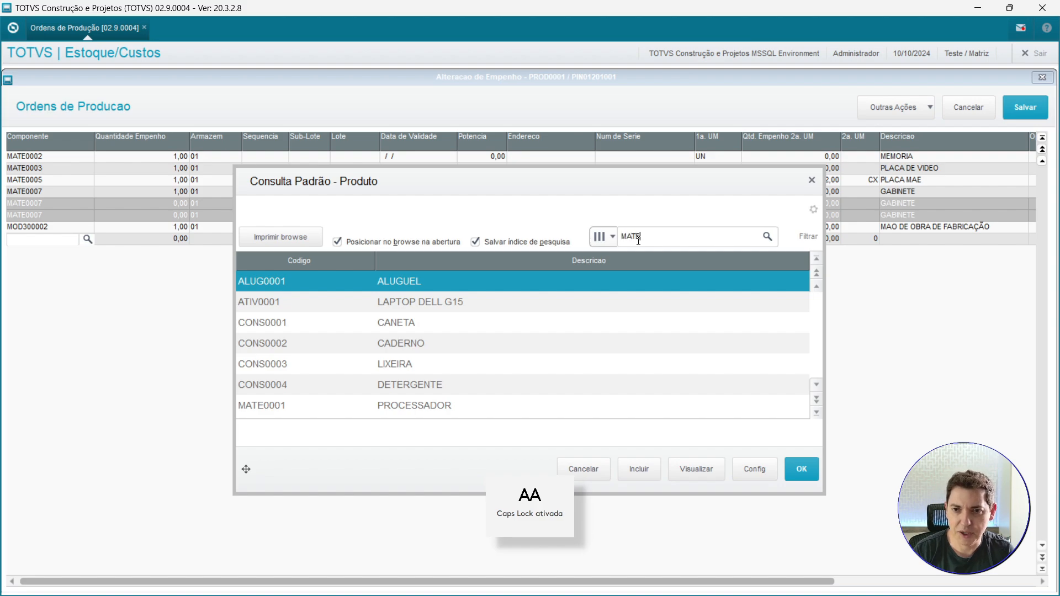
pyautogui.click(388, 404)
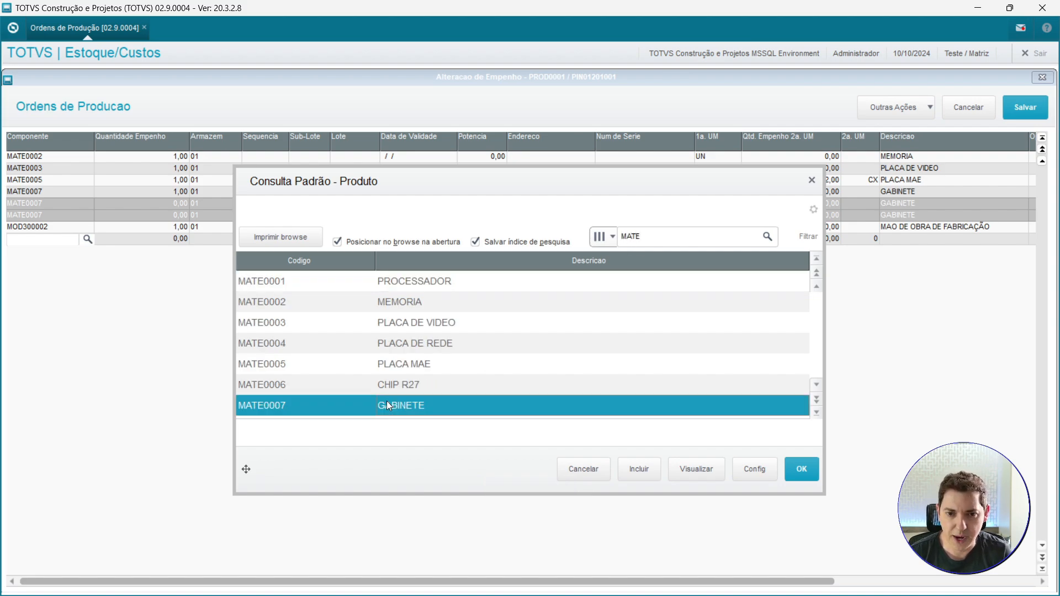
pyautogui.press('Up')
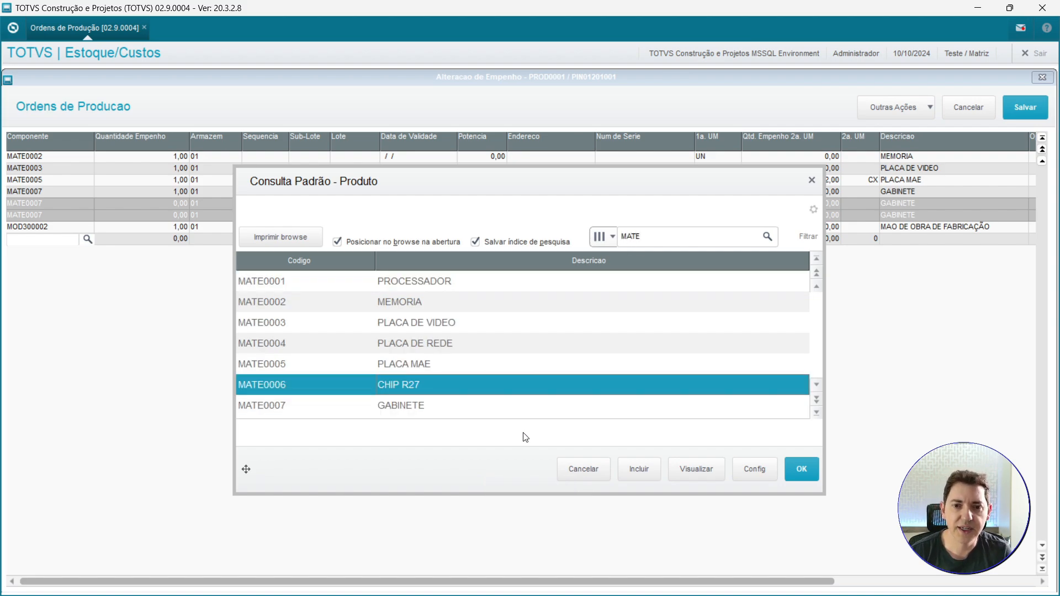
pyautogui.doubleClick(481, 392)
pyautogui.press('Return')
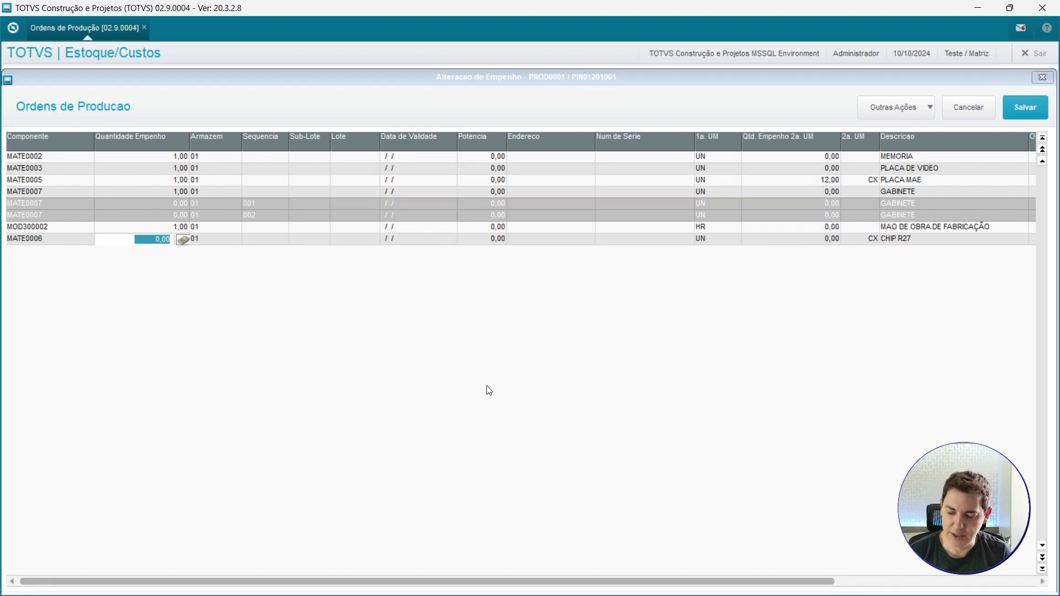
pyautogui.write('1')
pyautogui.press('Return')
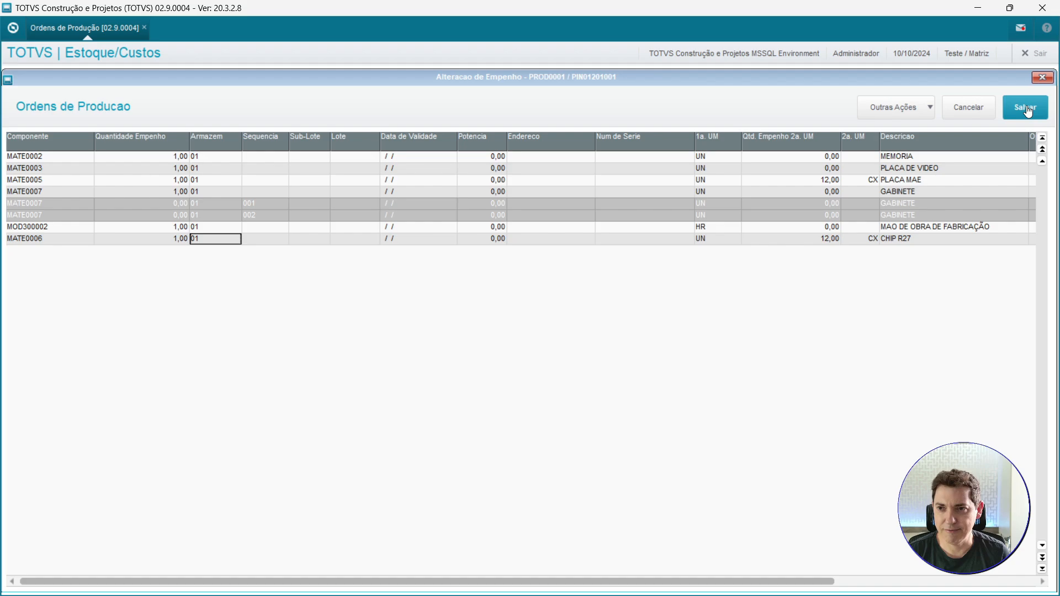
pyautogui.click(1028, 111)
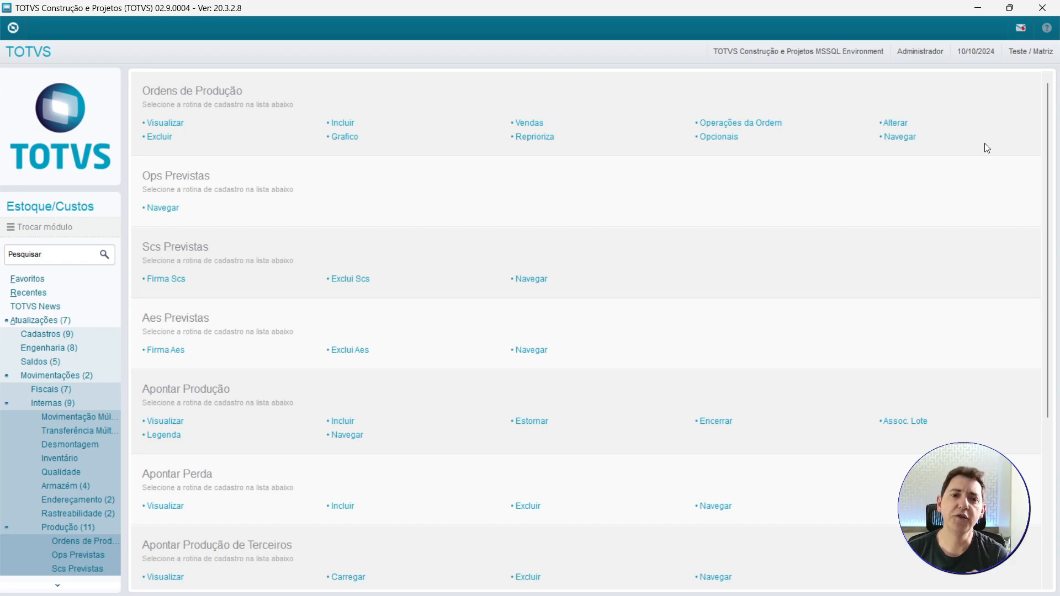
# Open the Empenho Múltiplo routine under Produção in the menu.
pyautogui.scroll(-3, 60, 539)
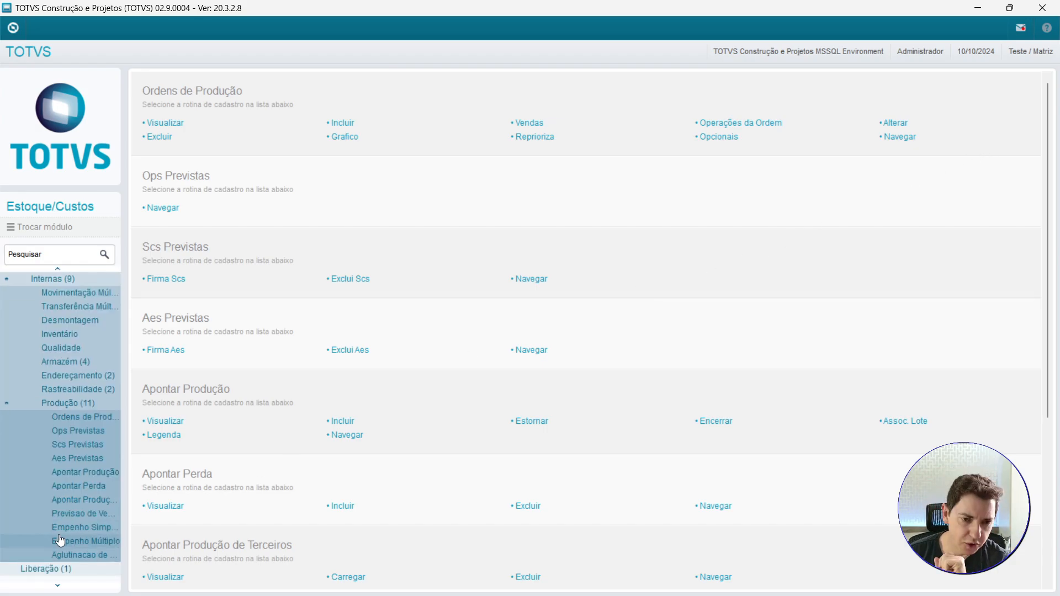
pyautogui.scroll(-1, 60, 541)
pyautogui.scroll(2, 60, 541)
pyautogui.scroll(-1, 60, 541)
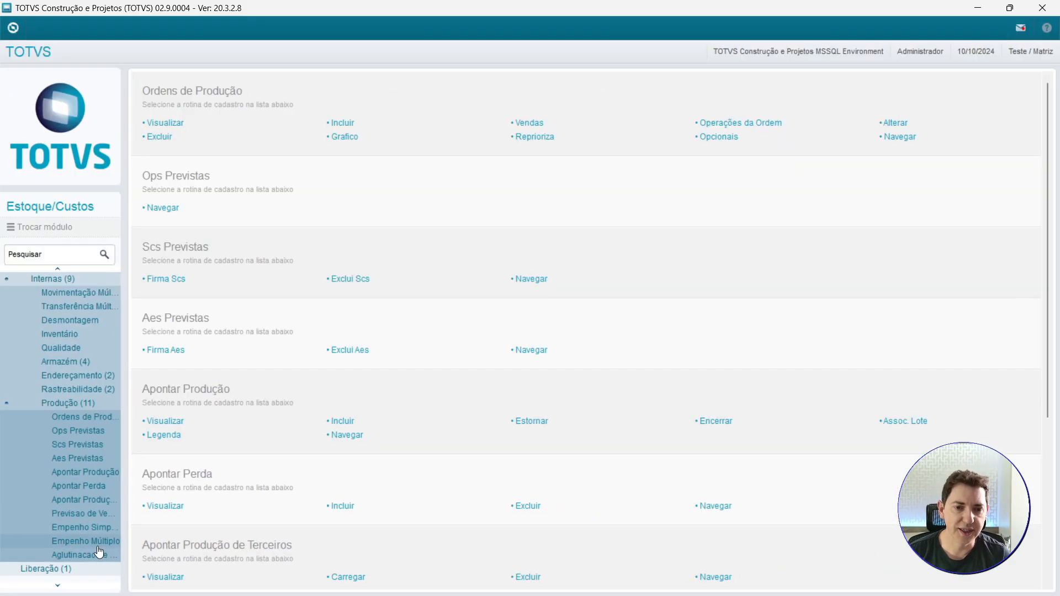
pyautogui.click(161, 519)
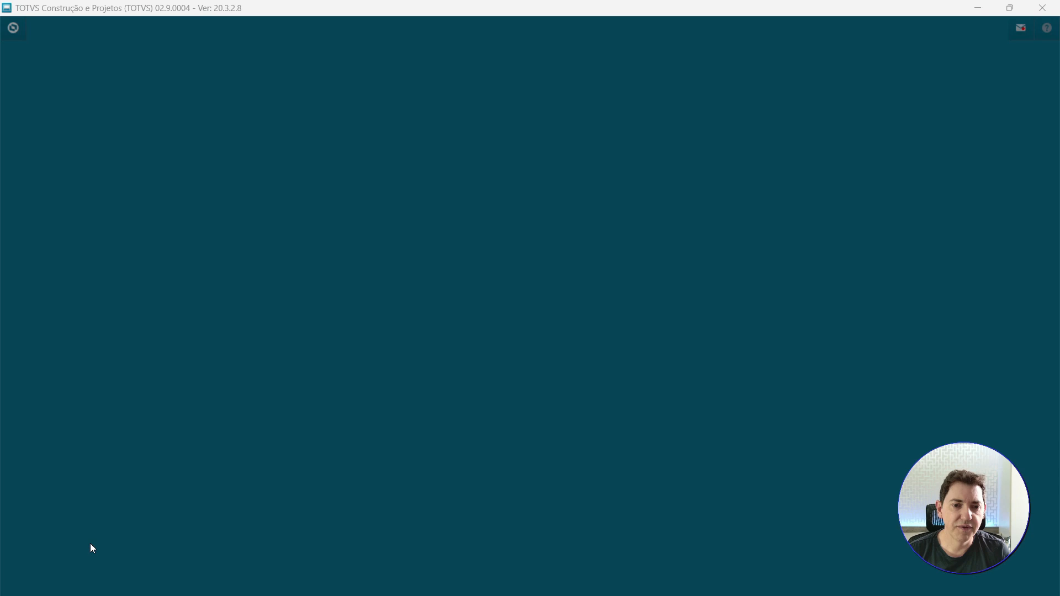
pyautogui.click(594, 427)
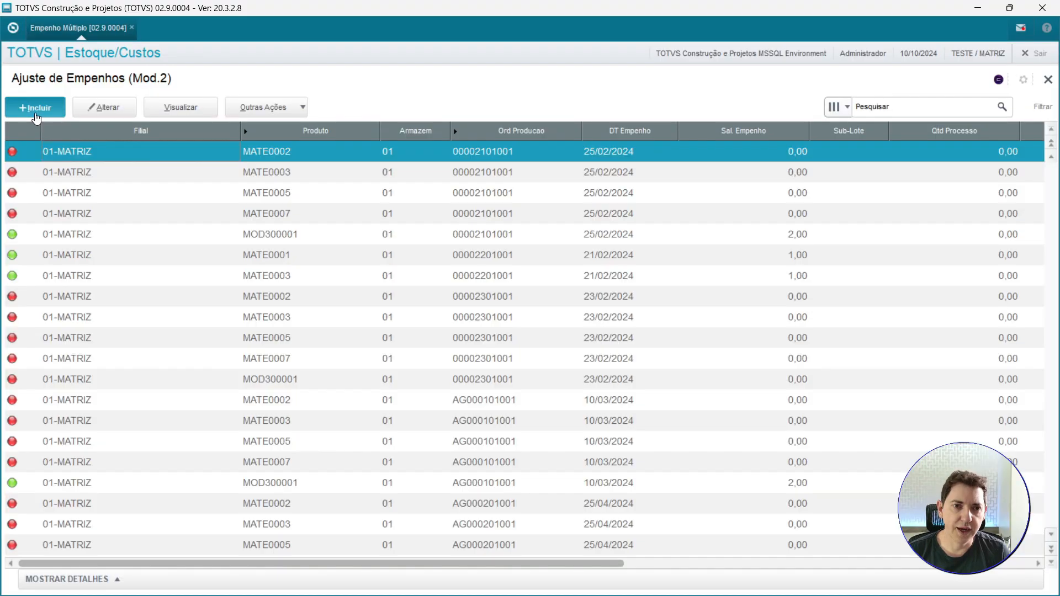
# Start a new allocation adjustment and select production order PIN013 from the order lookup.
pyautogui.click(36, 117)
pyautogui.press('Return')
pyautogui.click(193, 143)
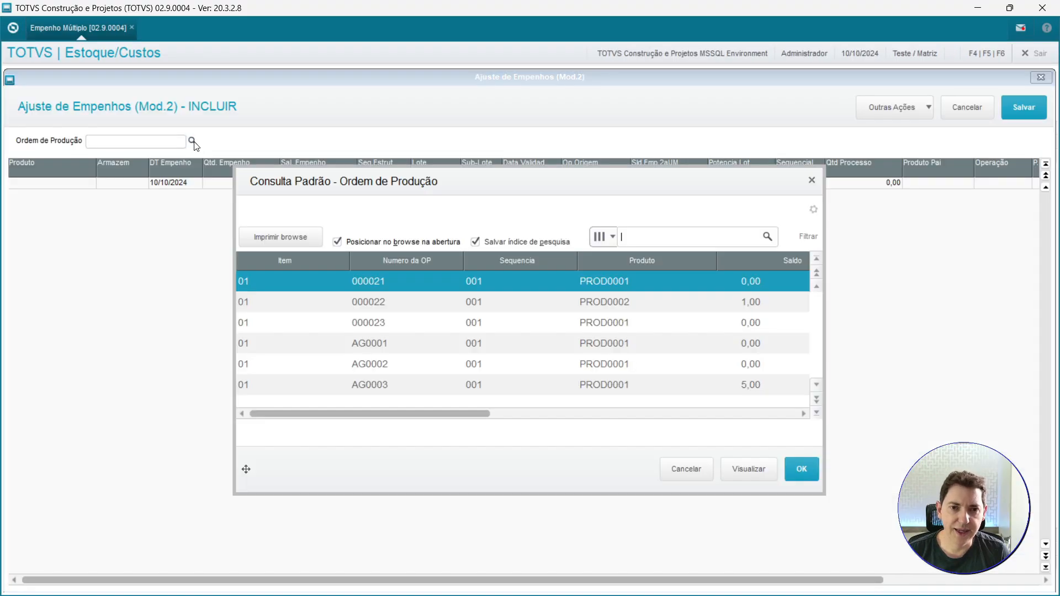
pyautogui.click(817, 414)
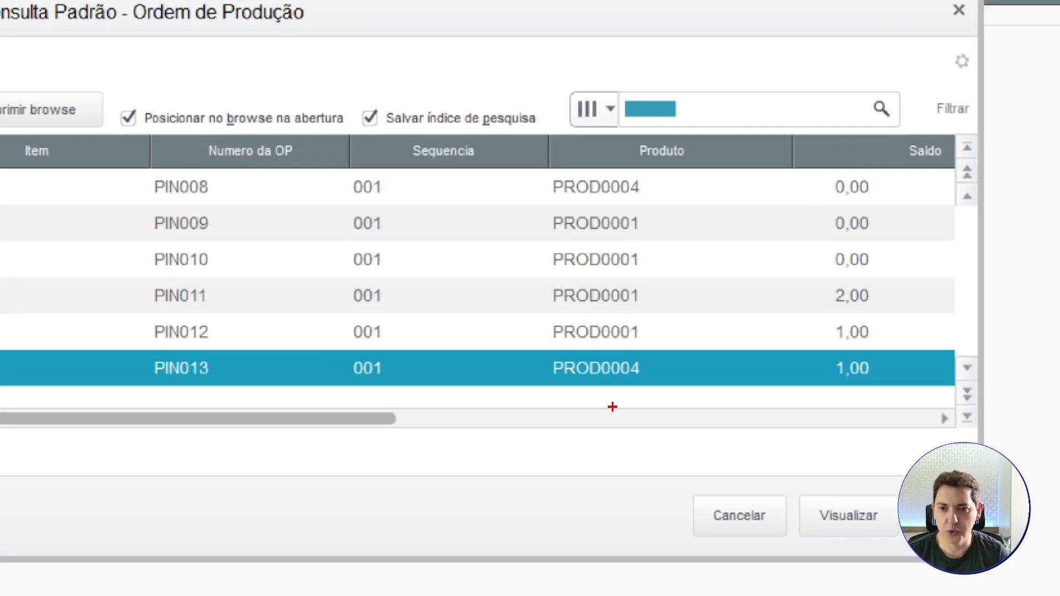
pyautogui.moveTo(608, 398); pyautogui.dragTo(651, 511)
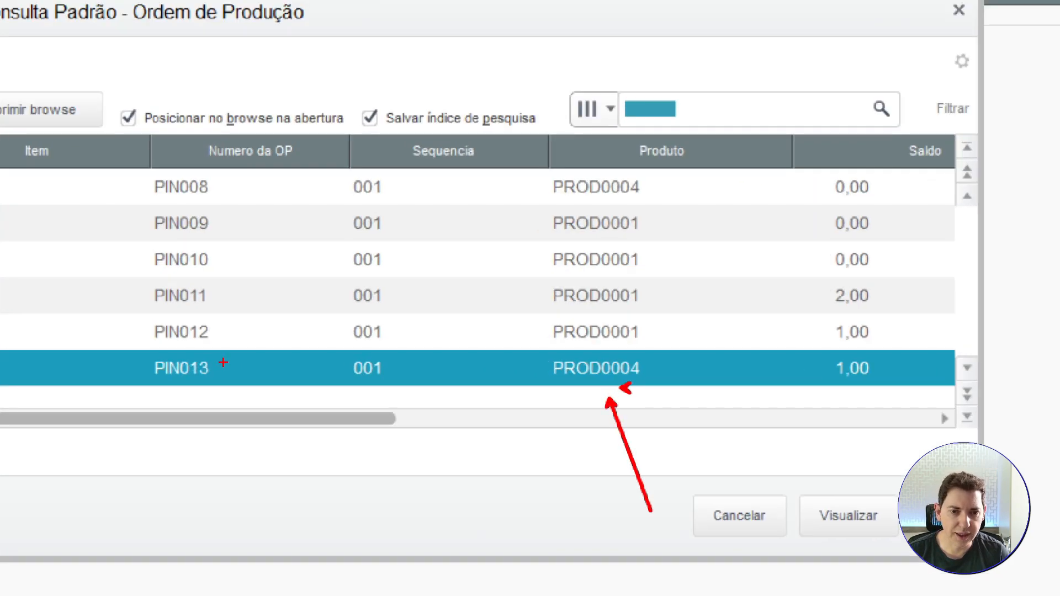
pyautogui.moveTo(223, 363); pyautogui.dragTo(296, 314)
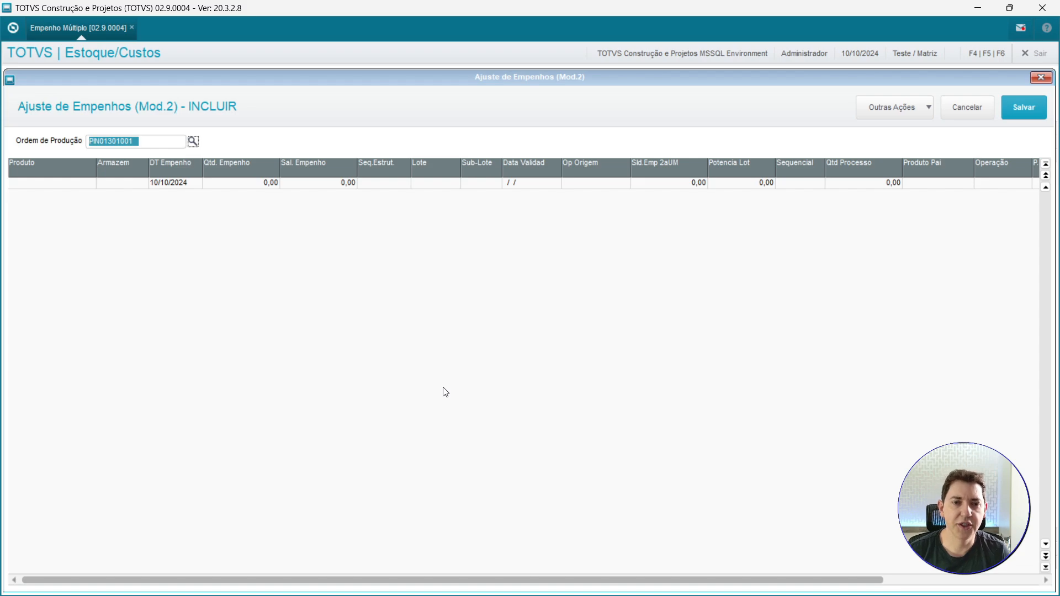
pyautogui.press('Tab')
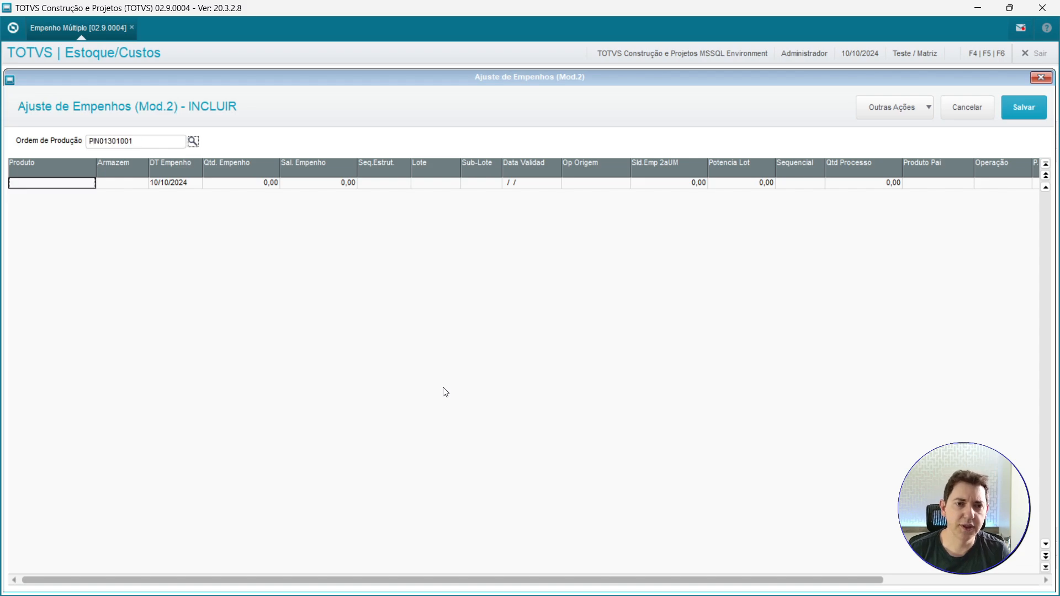
# Add component MATE0001 in warehouse 01 with allocation quantity 1 and allocation balance 1.
pyautogui.press('F3')
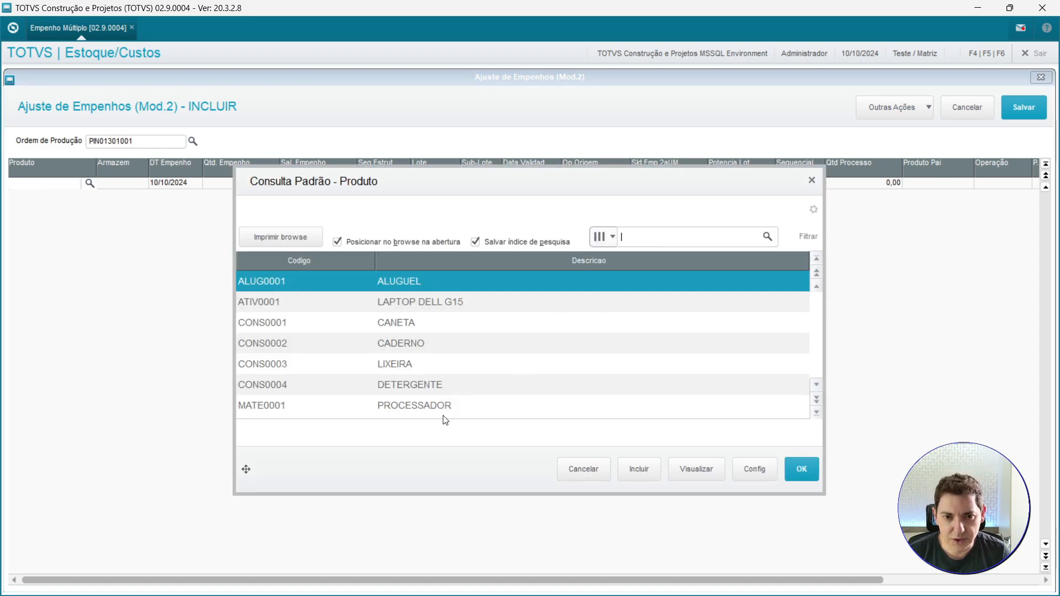
pyautogui.click(447, 407)
pyautogui.press('Return')
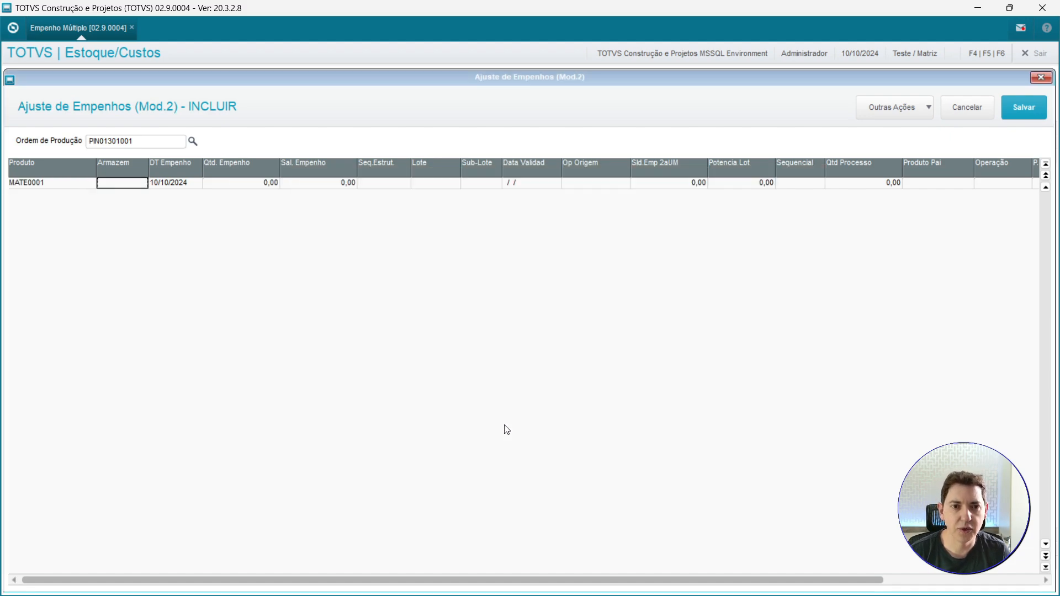
pyautogui.press('Left')
pyautogui.press('Return')
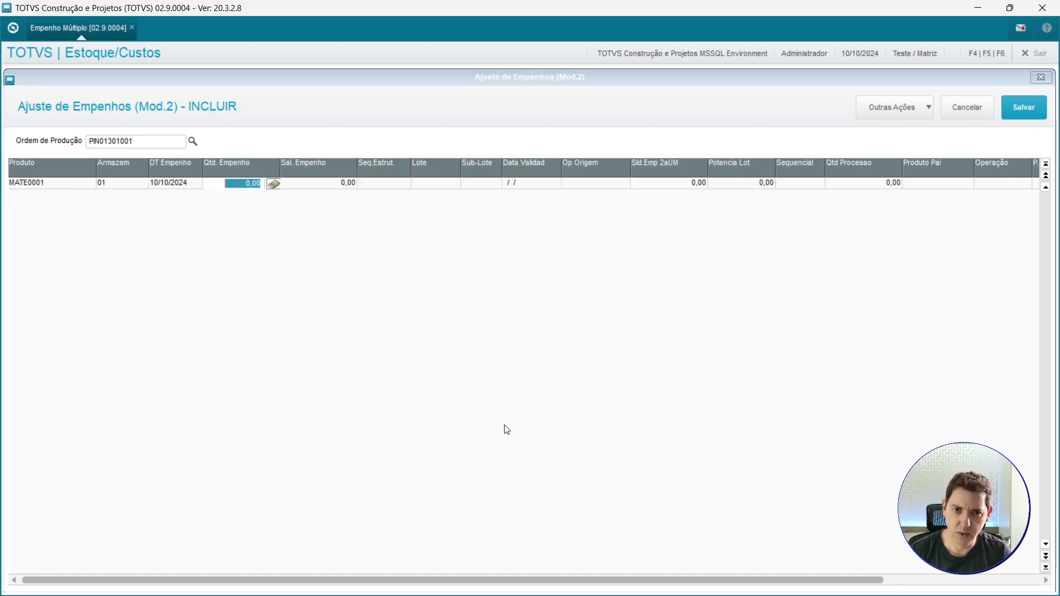
pyautogui.write('1')
pyautogui.press('Return')
pyautogui.press('Return')
pyautogui.write('1')
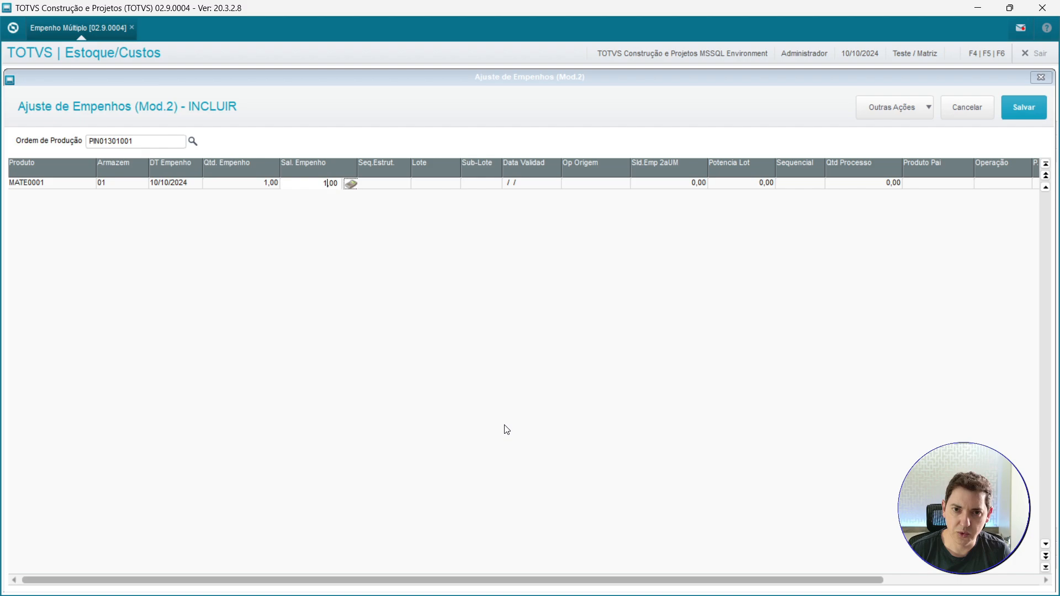
pyautogui.press('Return')
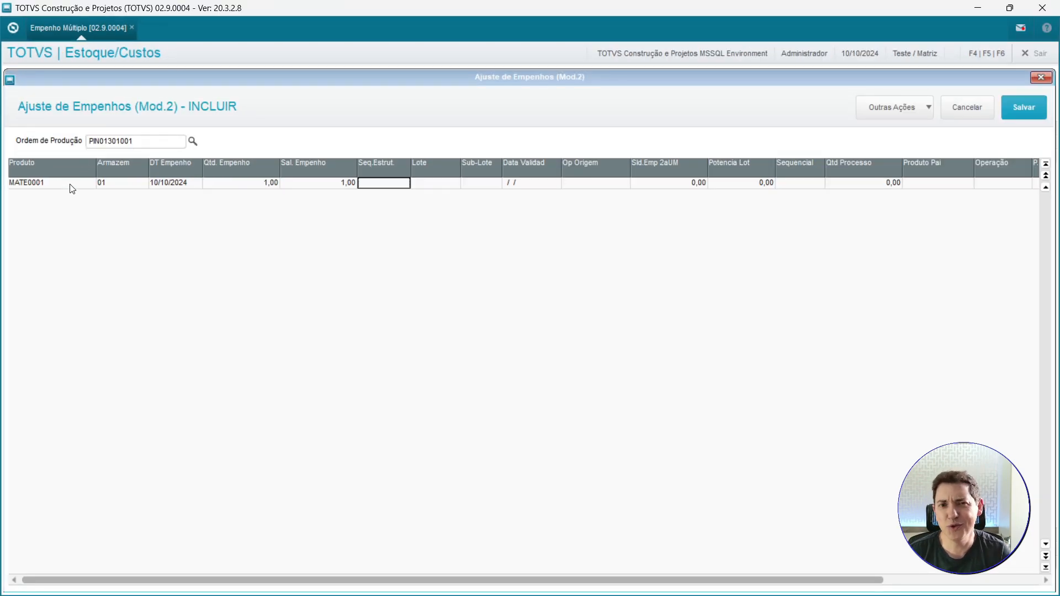
# Add component MATE0002 in warehouse 01 to PIN013's allocations with allocation quantity 1 and balance 1.
pyautogui.click(74, 185)
pyautogui.press('Down')
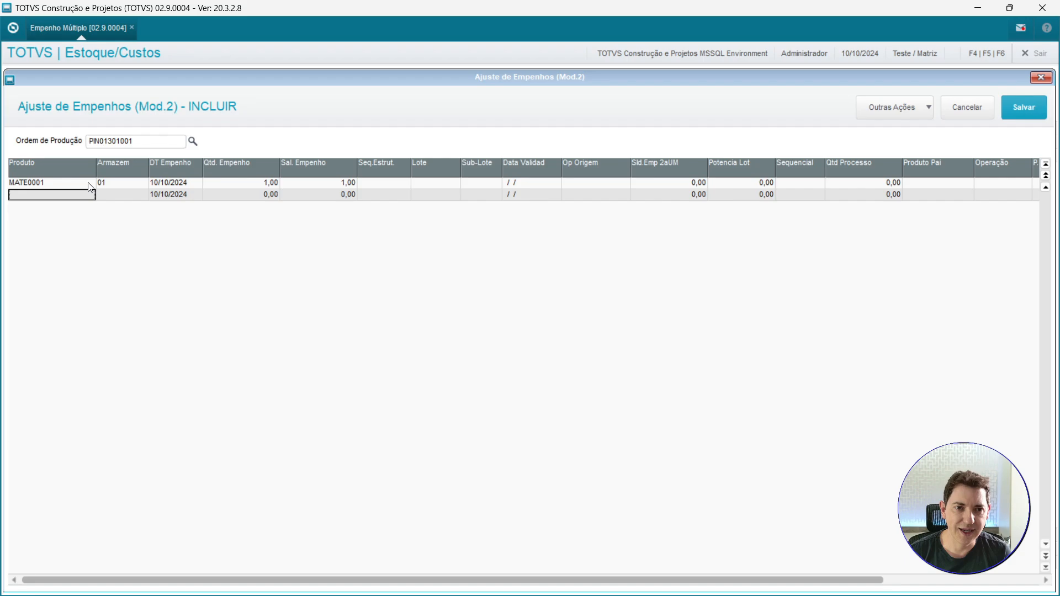
pyautogui.write('MATE')
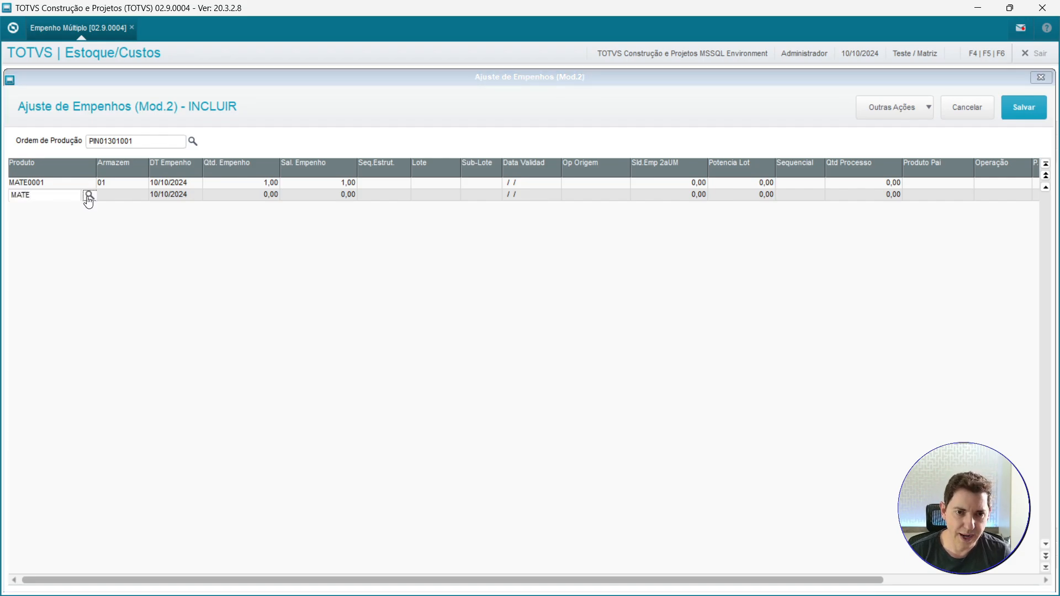
pyautogui.click(88, 197)
pyautogui.doubleClick(272, 303)
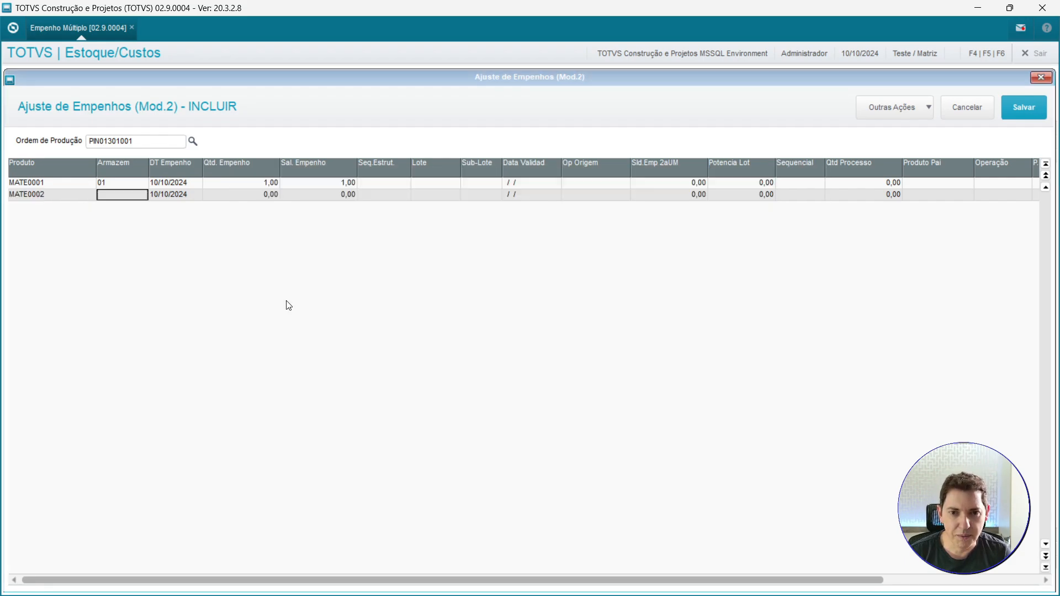
pyautogui.write('1')
pyautogui.press('Return')
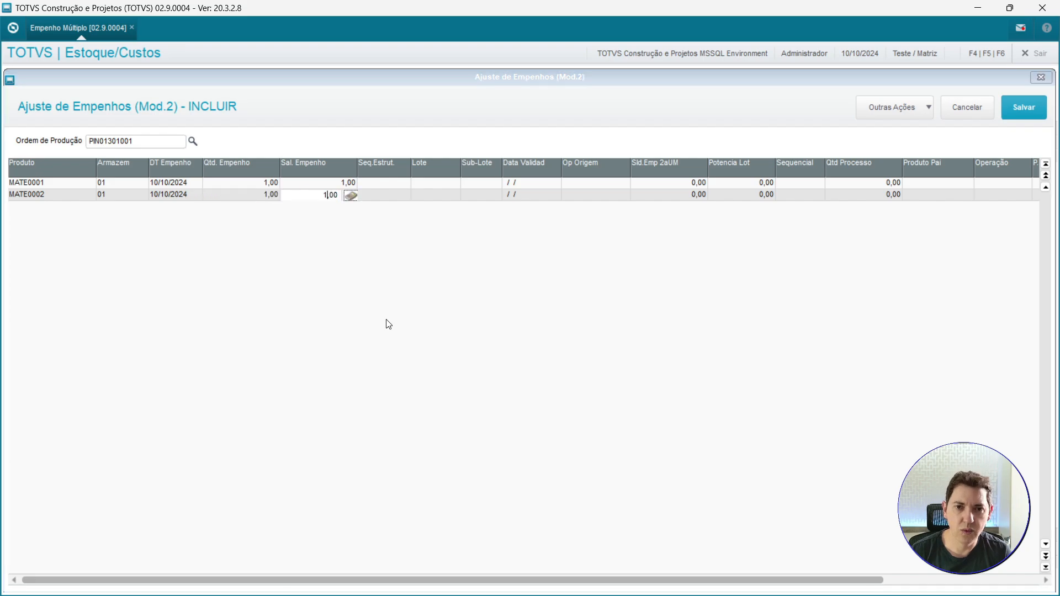
pyautogui.press('Return')
pyautogui.press('Down')
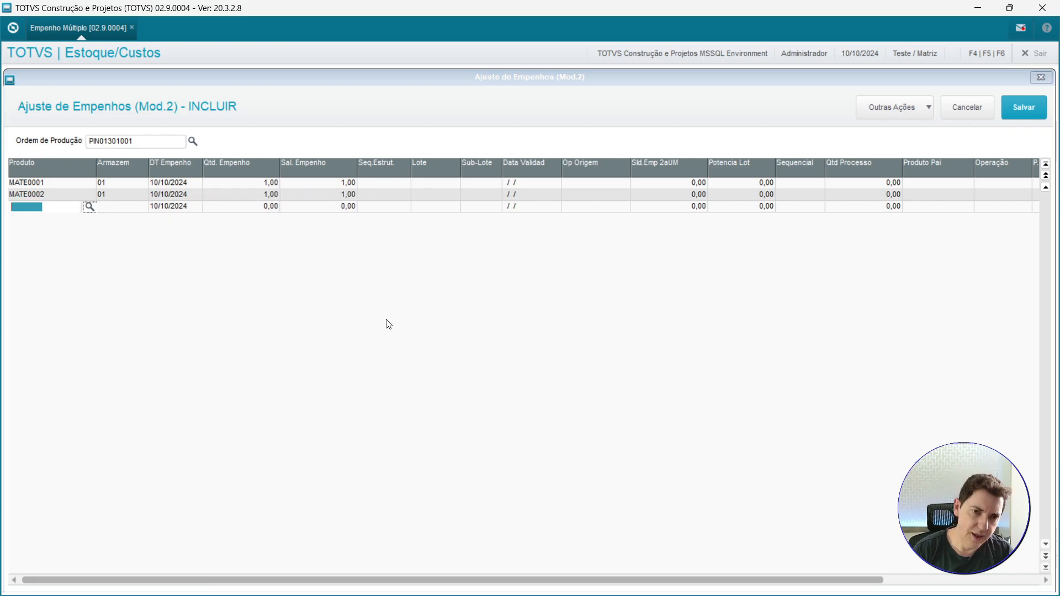
# Add labour component MOD300002 (MAO DE OBRA DE FABRICAÇÃO) with allocation quantity 1 to order PIN013.
pyautogui.click(90, 211)
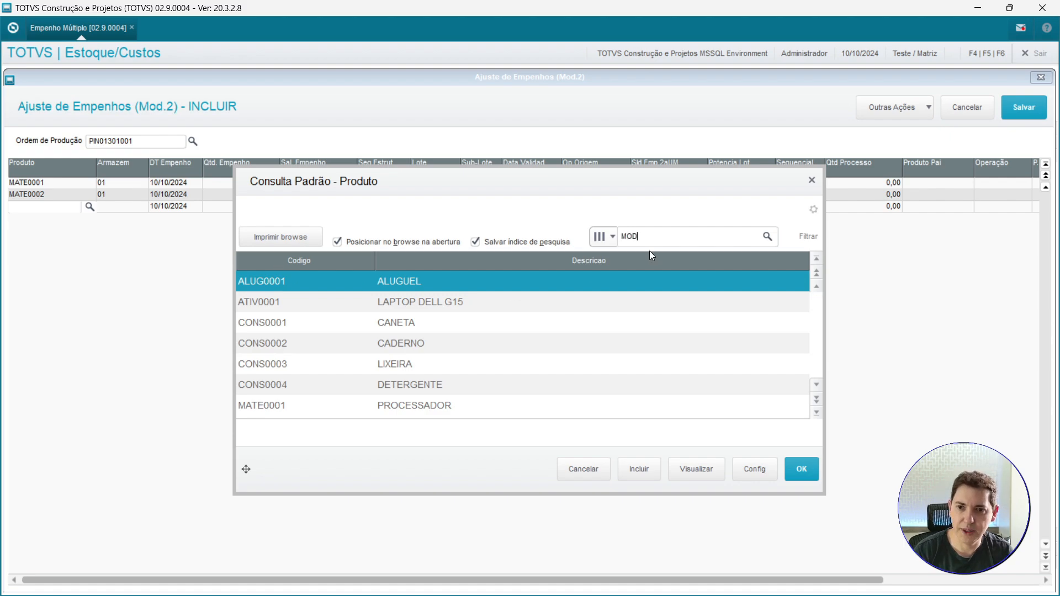
pyautogui.click(762, 237)
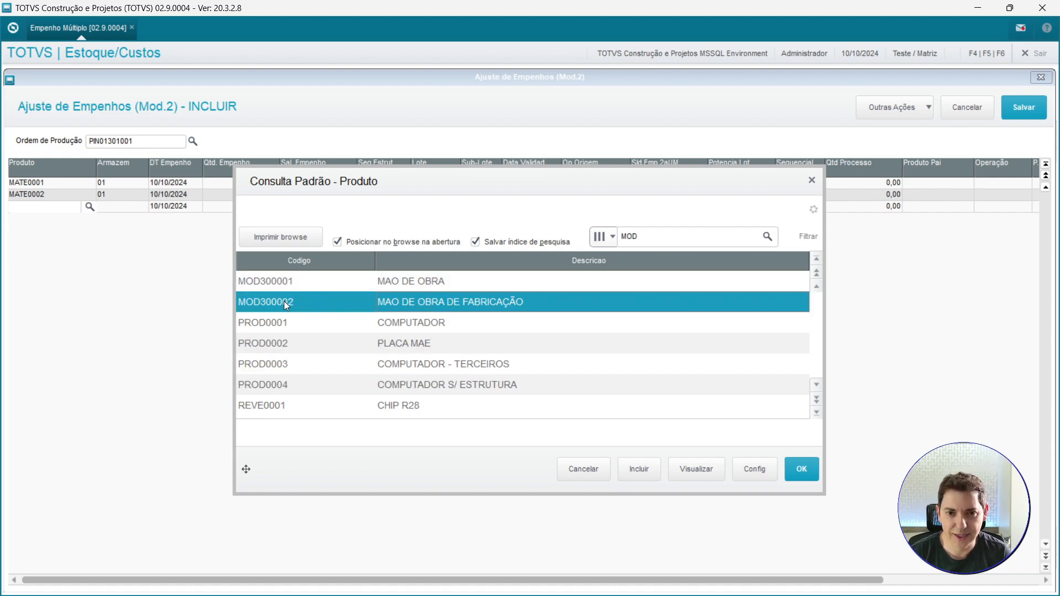
pyautogui.click(798, 469)
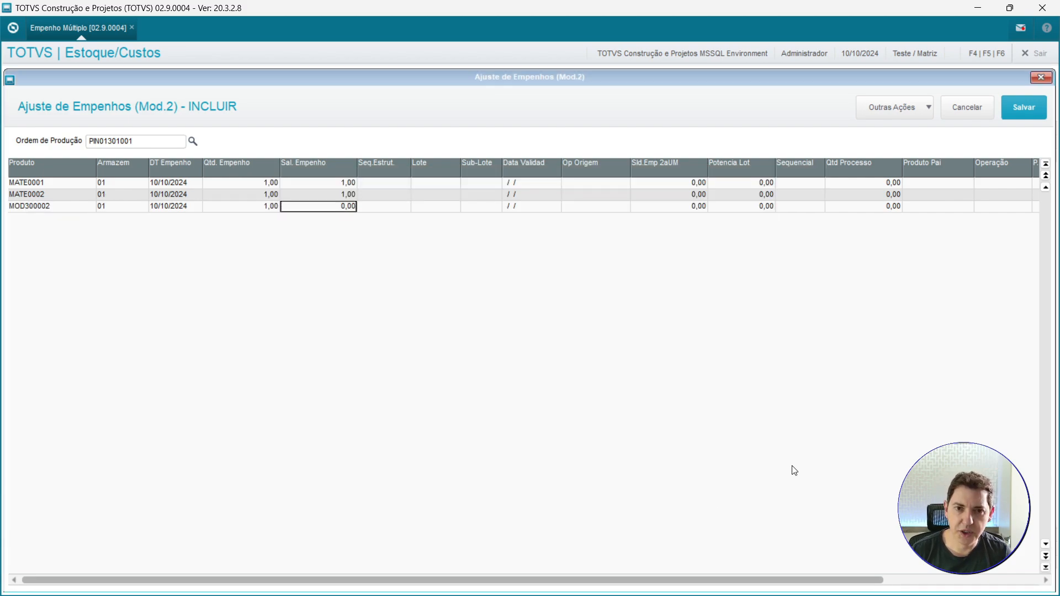
pyautogui.write('1')
pyautogui.press('Return')
# Save order PIN013's allocations and close the new adjustment form.
pyautogui.press('Left')
pyautogui.press('Left')
pyautogui.press('Left')
pyautogui.press('Left')
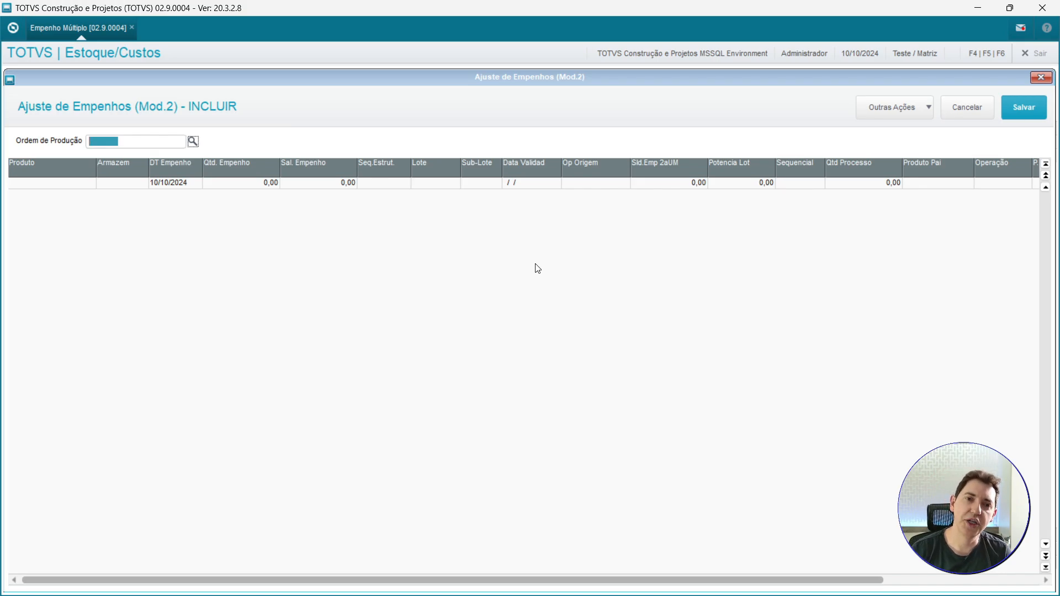
pyautogui.click(966, 110)
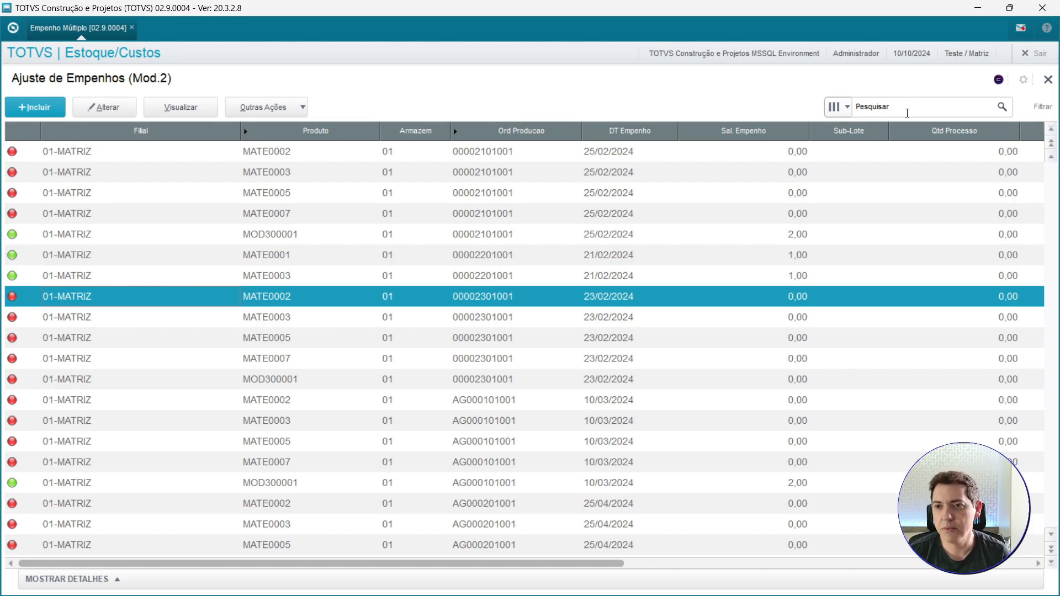
# Search the allocations browse by branch plus production order for 01PIN012.
pyautogui.click(847, 109)
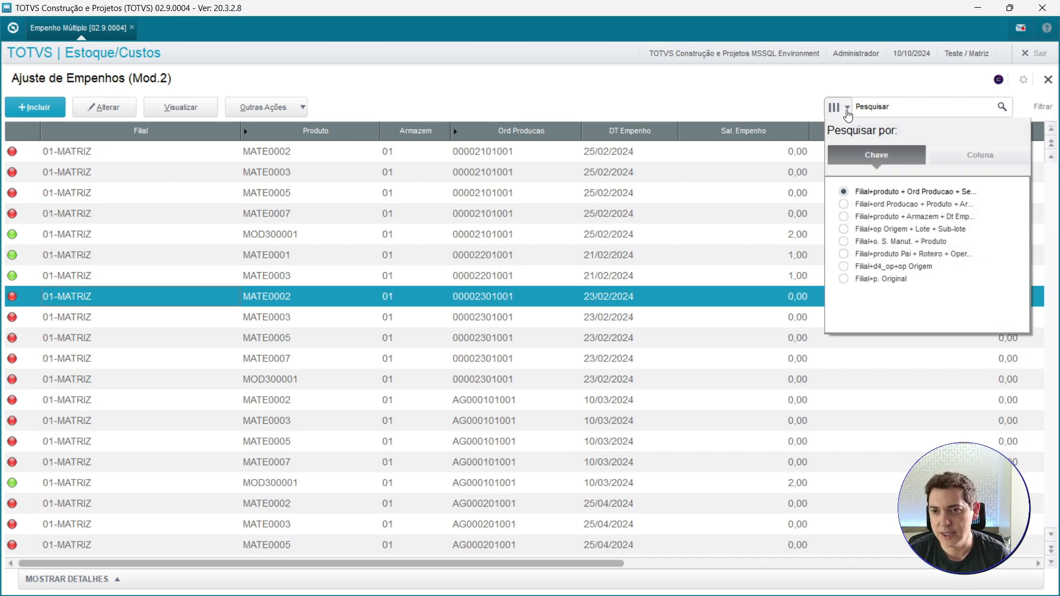
pyautogui.hotkey('ctrl', '1')
pyautogui.click(872, 214)
pyautogui.moveTo(921, 209); pyautogui.dragTo(945, 283)
pyautogui.press('Escape')
pyautogui.click(847, 108)
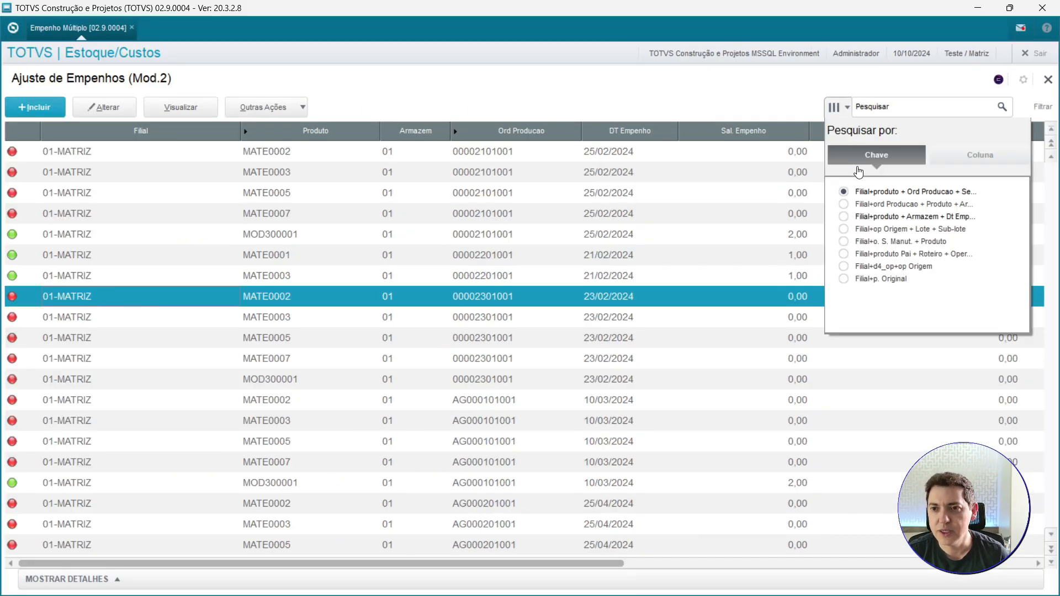
pyautogui.click(847, 204)
pyautogui.click(894, 111)
pyautogui.write('01')
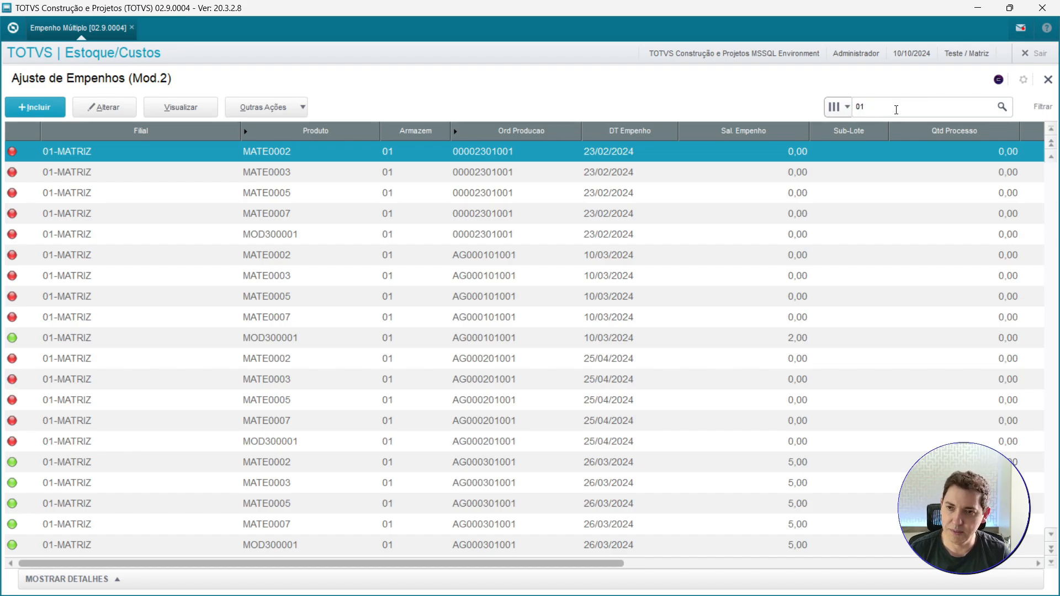
pyautogui.press('capslock')
pyautogui.write('PIN012')
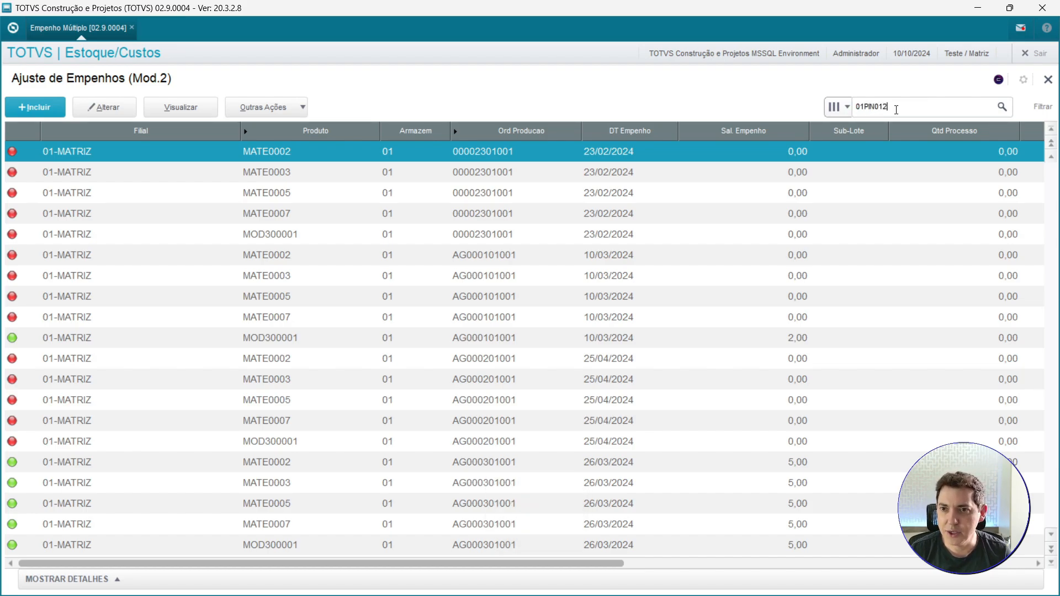
pyautogui.click(1002, 107)
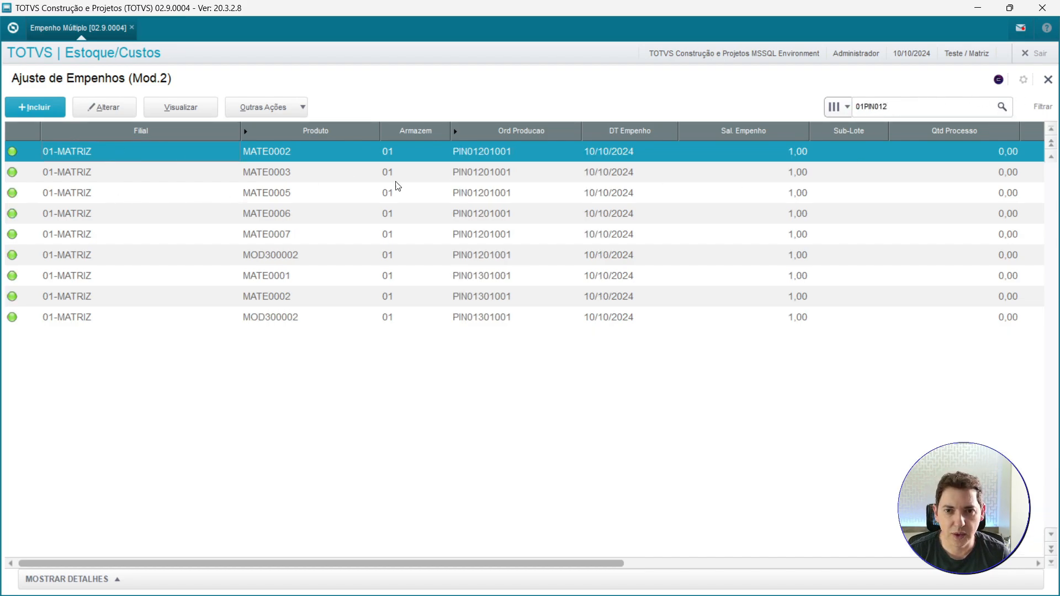
# Open order PIN012's allocations for alteration and browse the product lookup on the MATE0007 line.
pyautogui.click(420, 184)
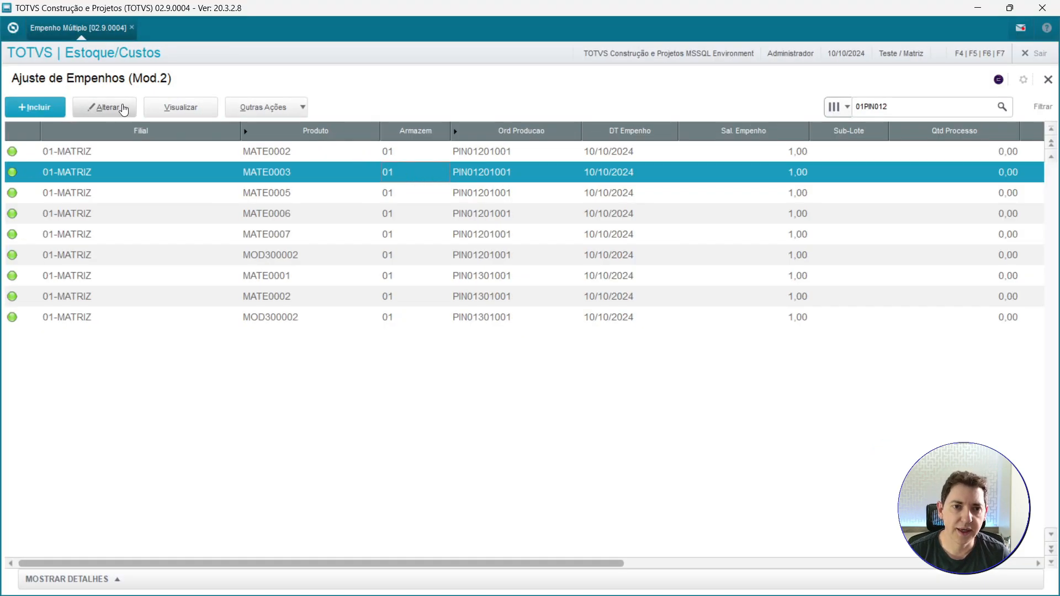
pyautogui.click(105, 172)
pyautogui.click(45, 231)
pyautogui.click(59, 243)
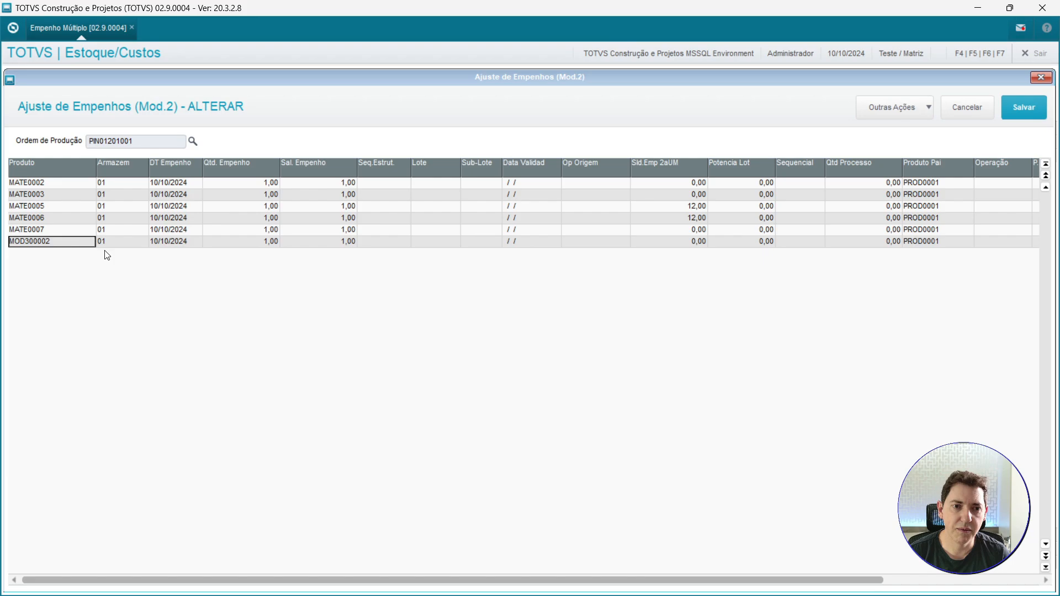
pyautogui.press('Up')
pyautogui.press('Up')
pyautogui.press('Down')
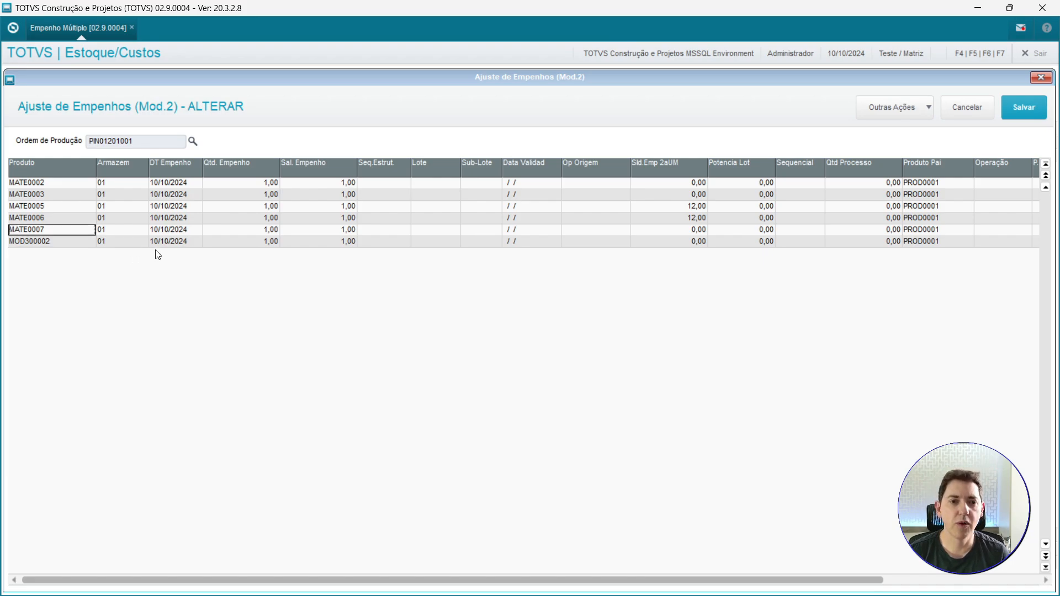
pyautogui.press('Return')
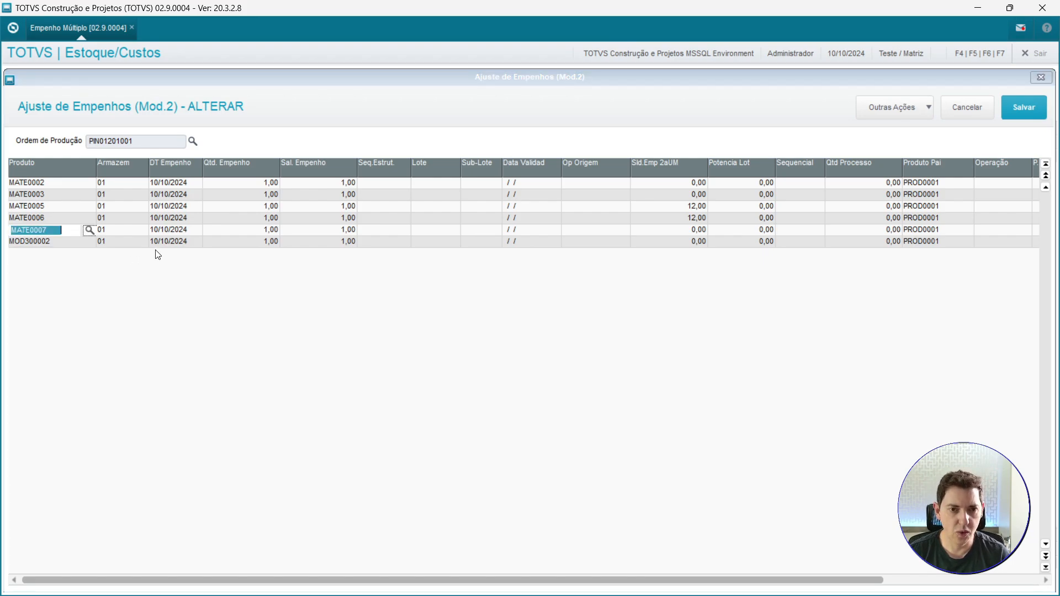
pyautogui.press('F3')
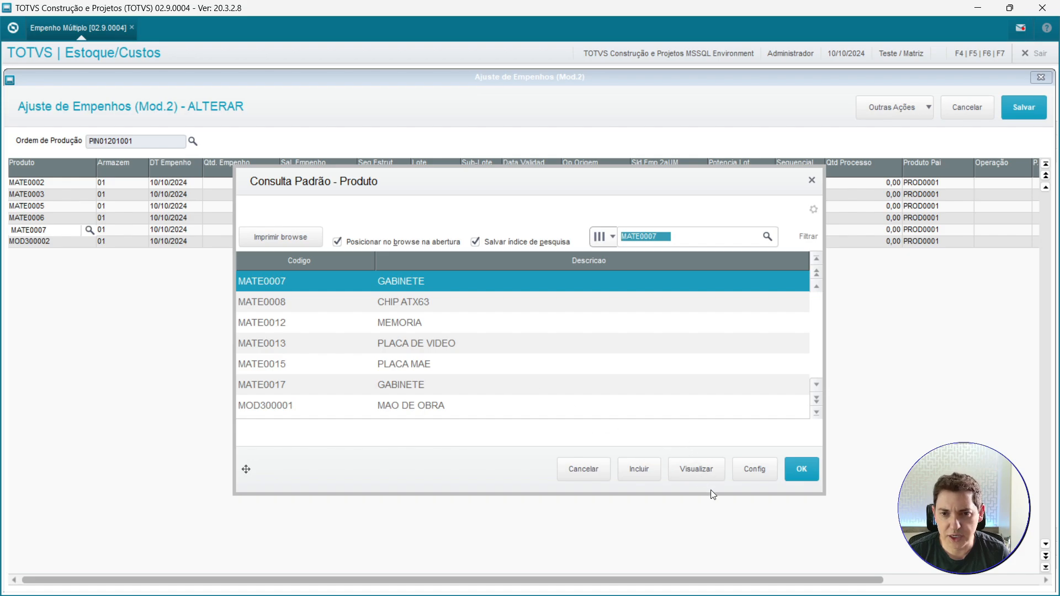
pyautogui.click(488, 393)
pyautogui.press('pageup')
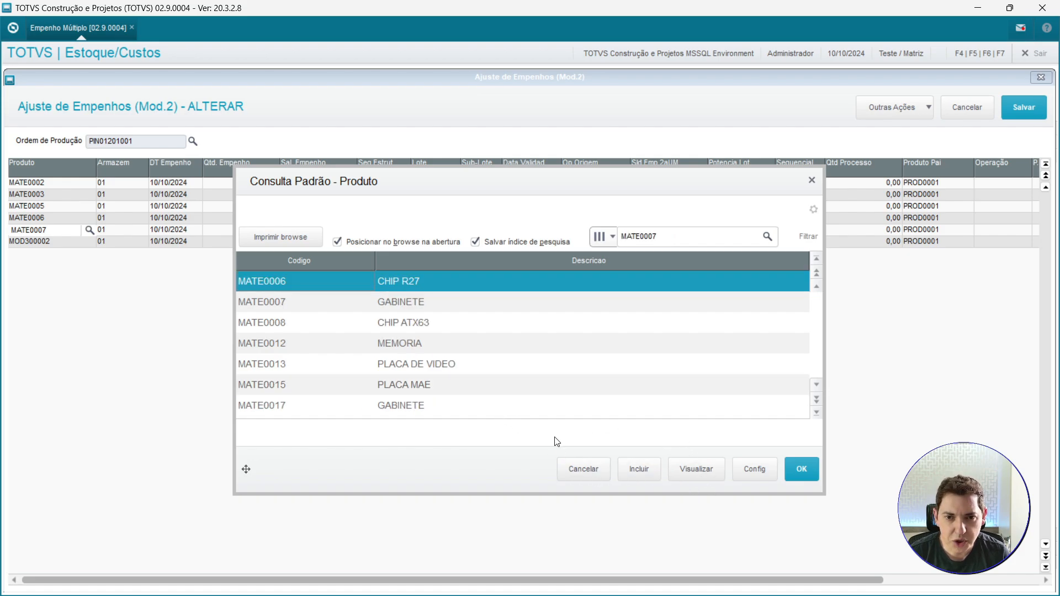
pyautogui.press('Up')
pyautogui.press('Down')
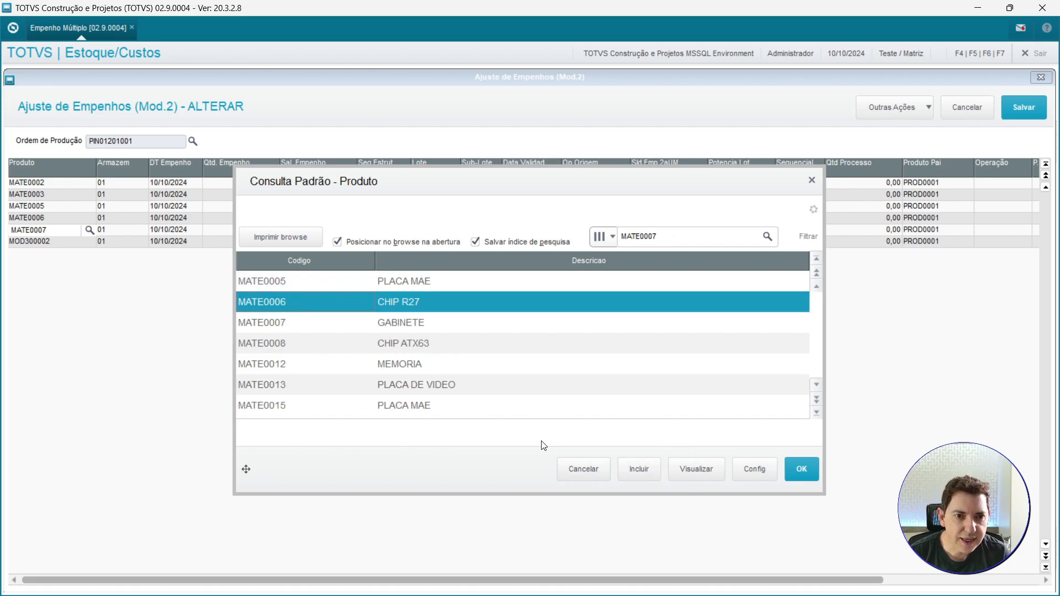
pyautogui.press('Escape')
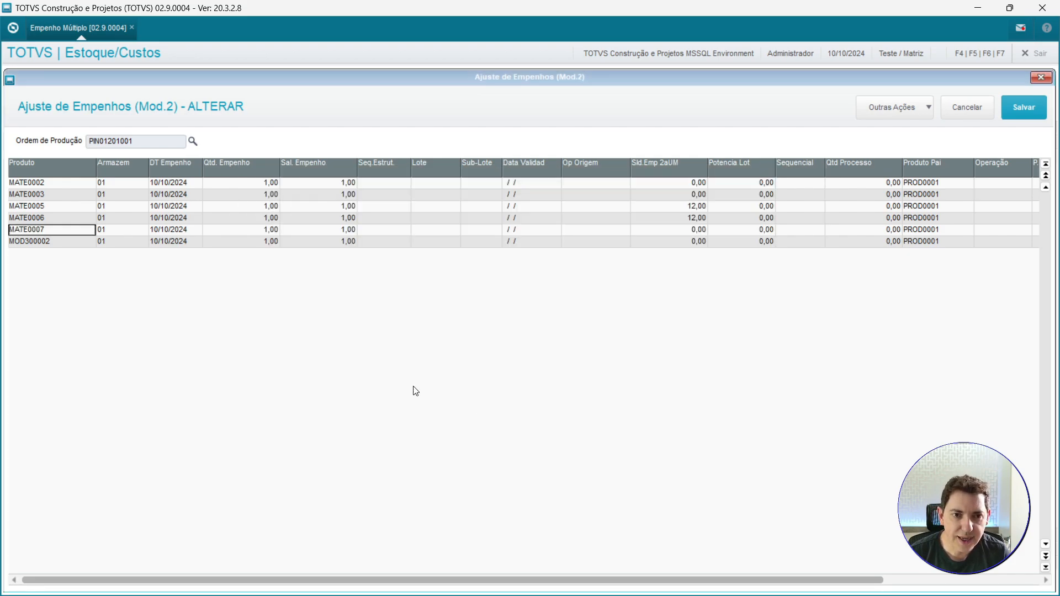
# Open the product lookup on a new PIN012 allocation line, cancel it, and confirm the alteration.
pyautogui.doubleClick(65, 218)
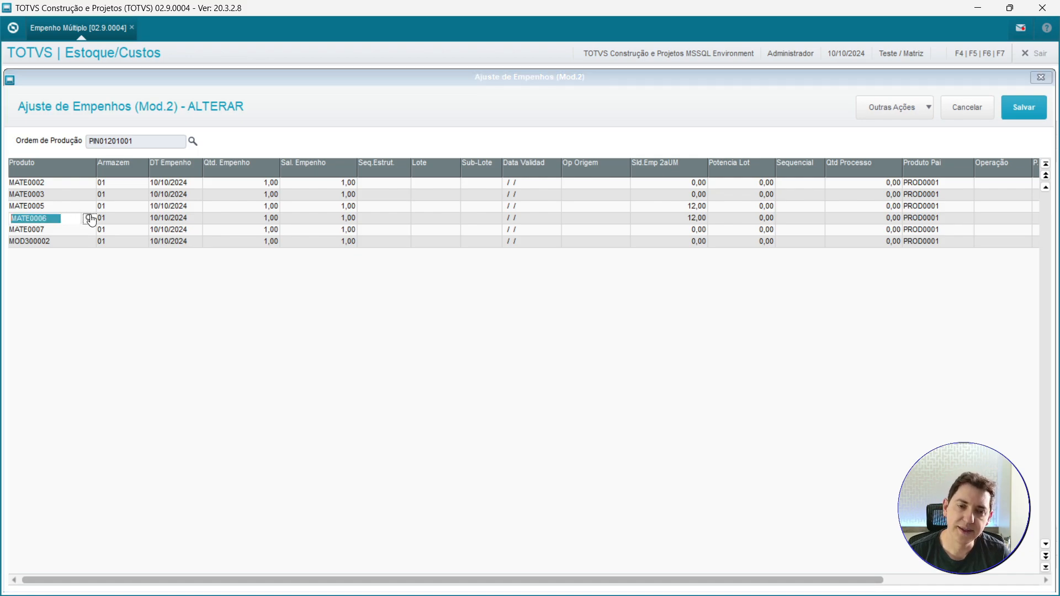
pyautogui.press('Escape')
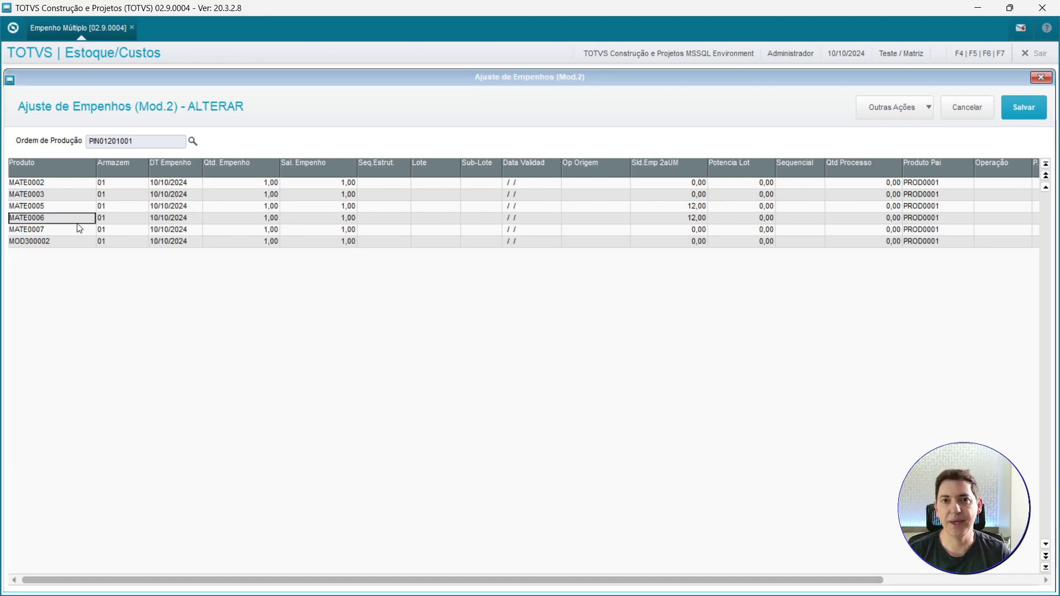
pyautogui.click(64, 243)
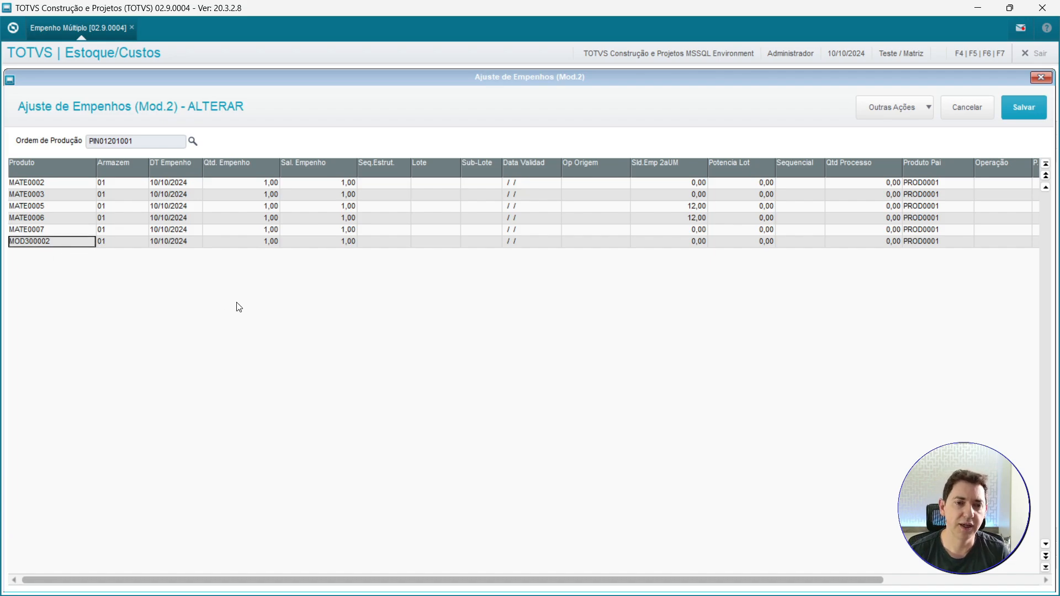
pyautogui.press('Down')
pyautogui.press('Return')
pyautogui.press('F3')
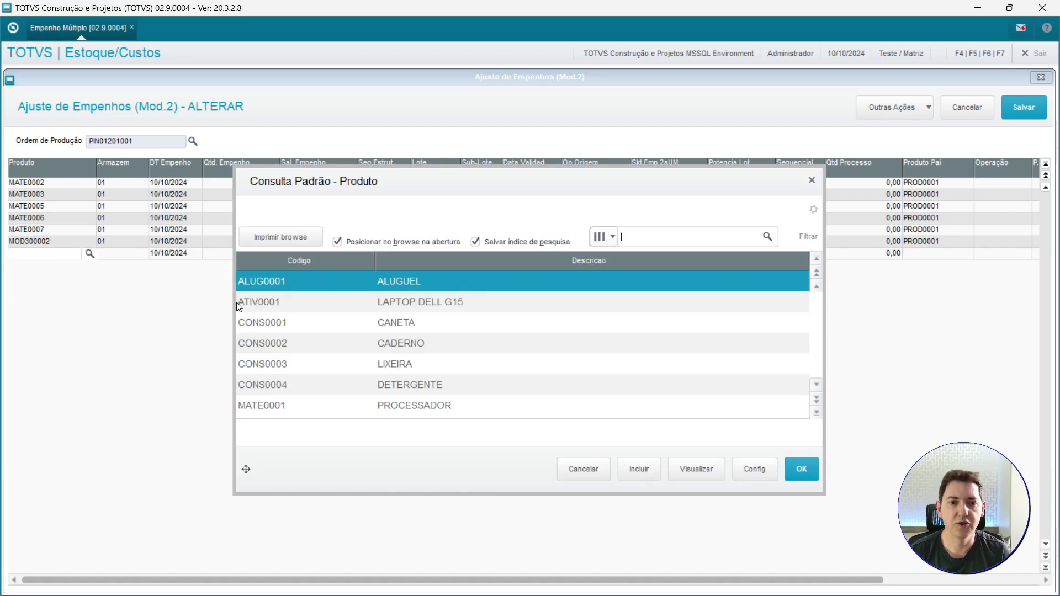
pyautogui.click(385, 393)
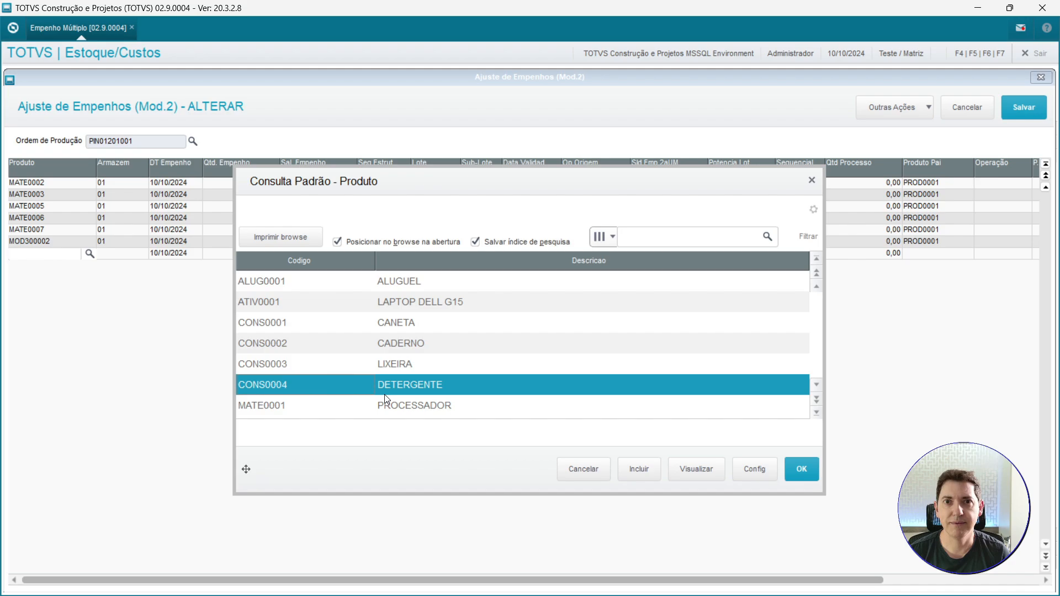
pyautogui.click(597, 474)
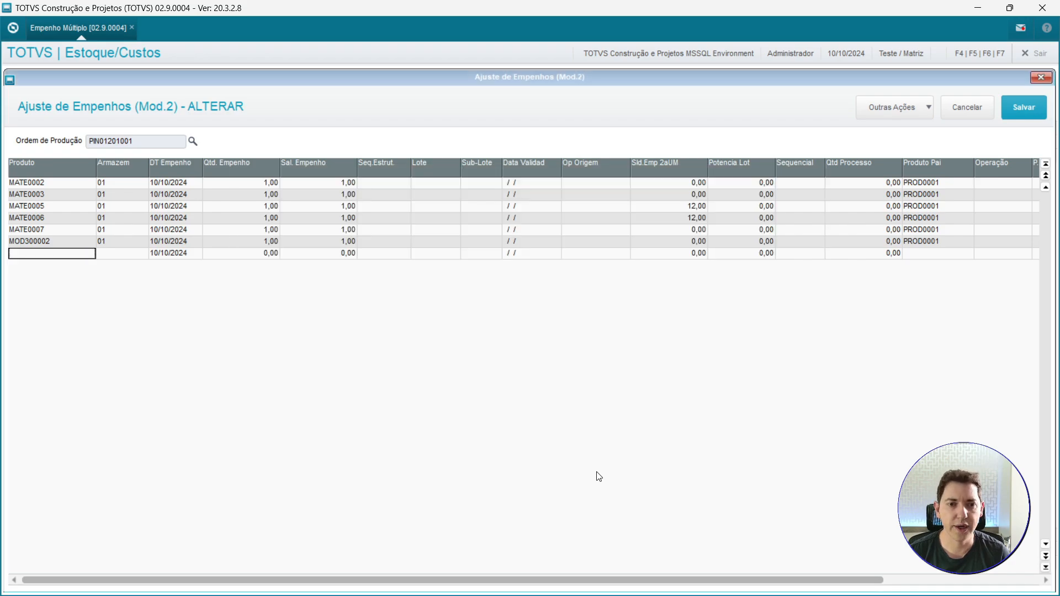
pyautogui.click(1020, 117)
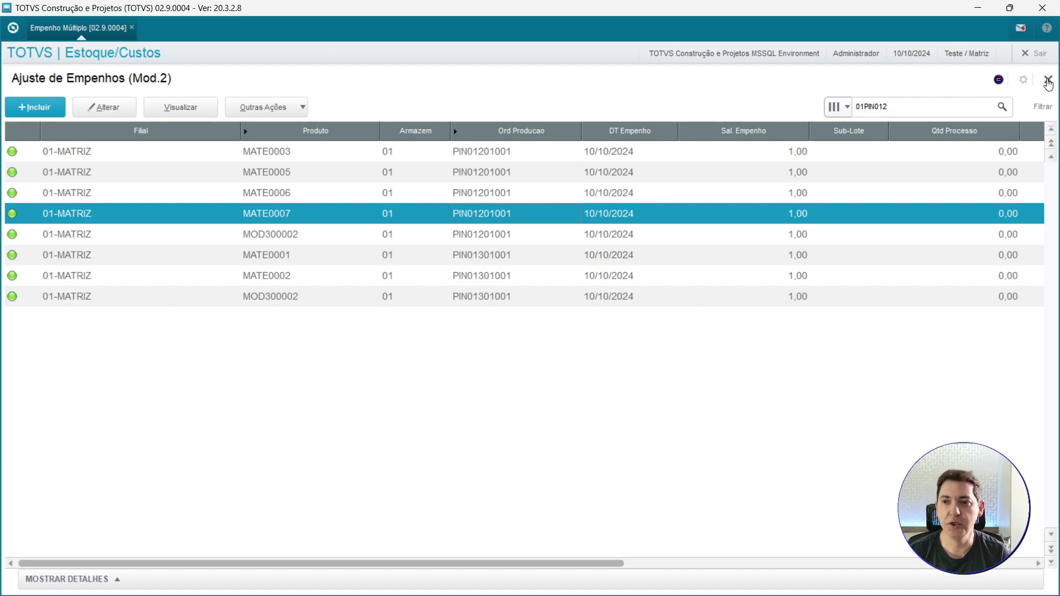
# Close the allocations browse, open the Apontar Produção routine and start a new production report.
pyautogui.click(1048, 81)
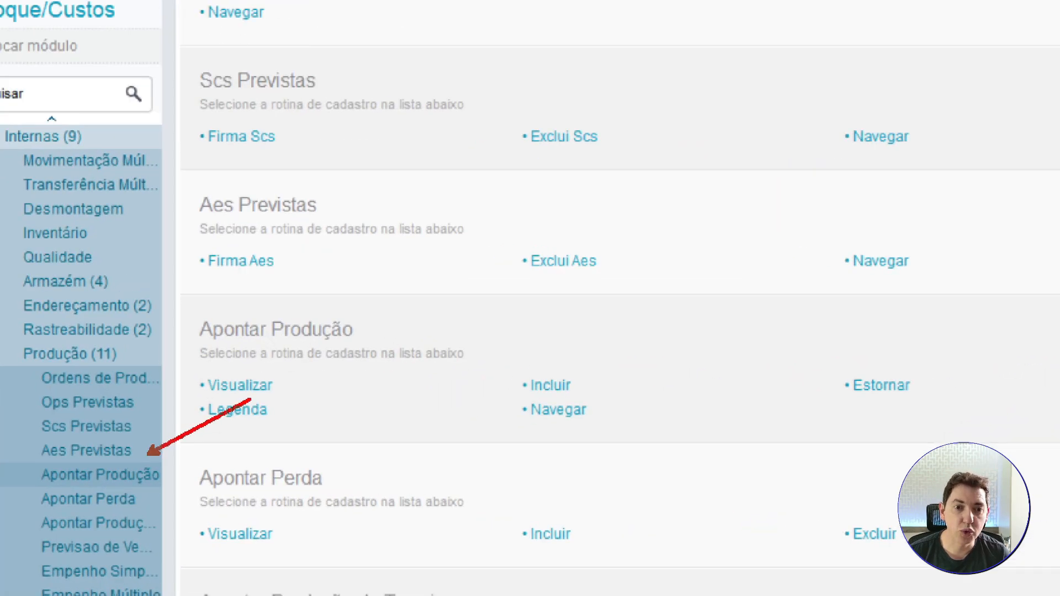
pyautogui.click(97, 479)
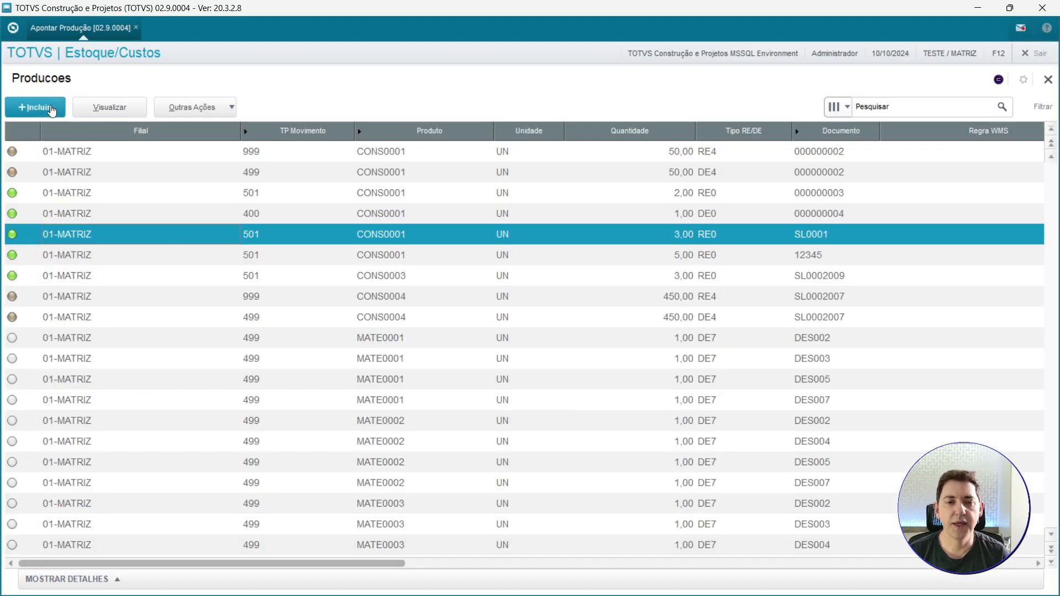
pyautogui.click(53, 110)
# Open the movement type lookup and view the details of movement type 010.
pyautogui.press('F3')
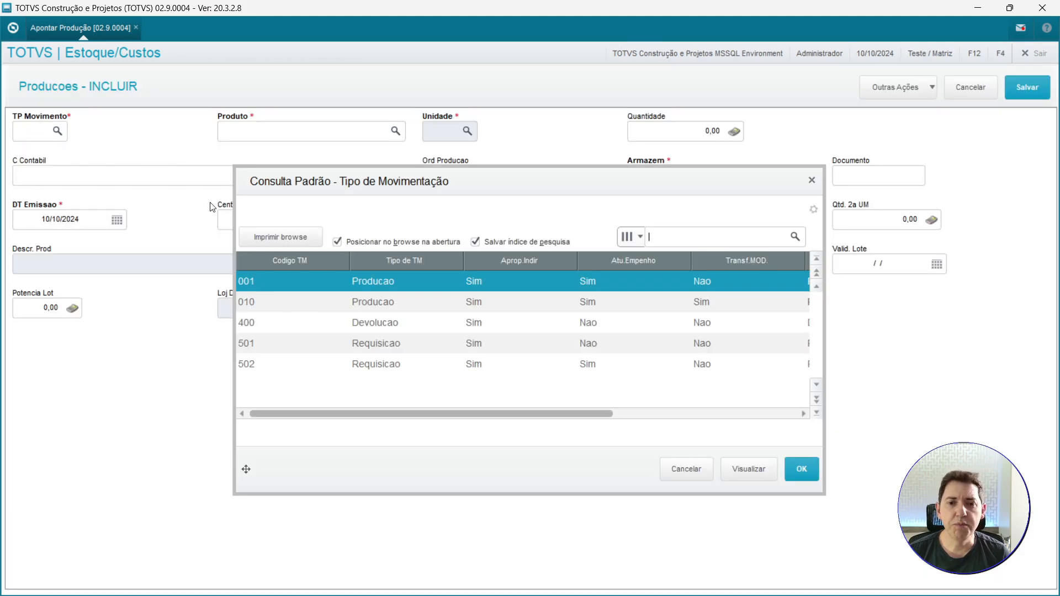
pyautogui.click(297, 303)
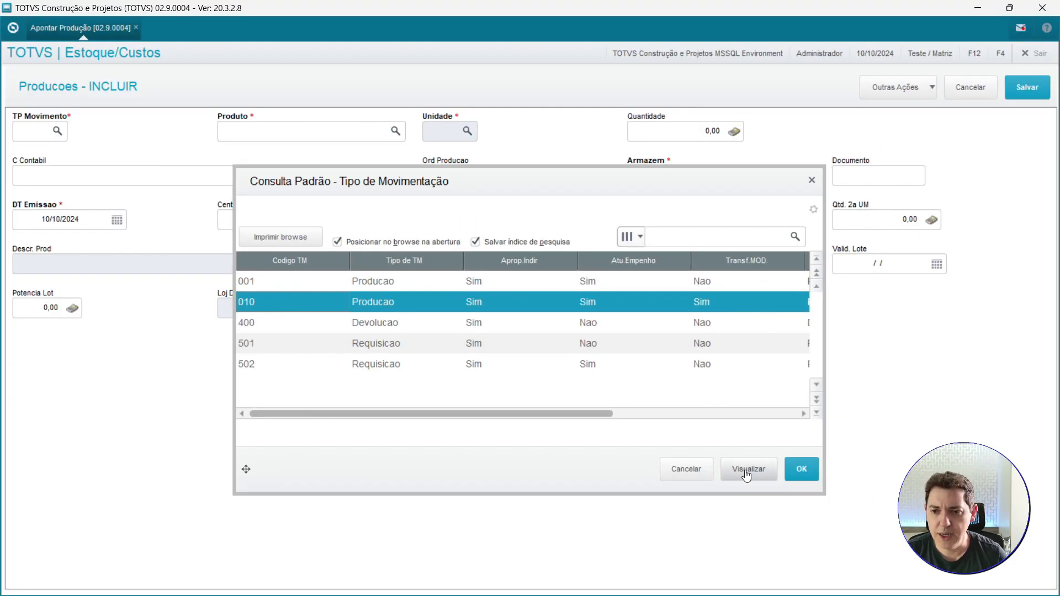
pyautogui.click(747, 471)
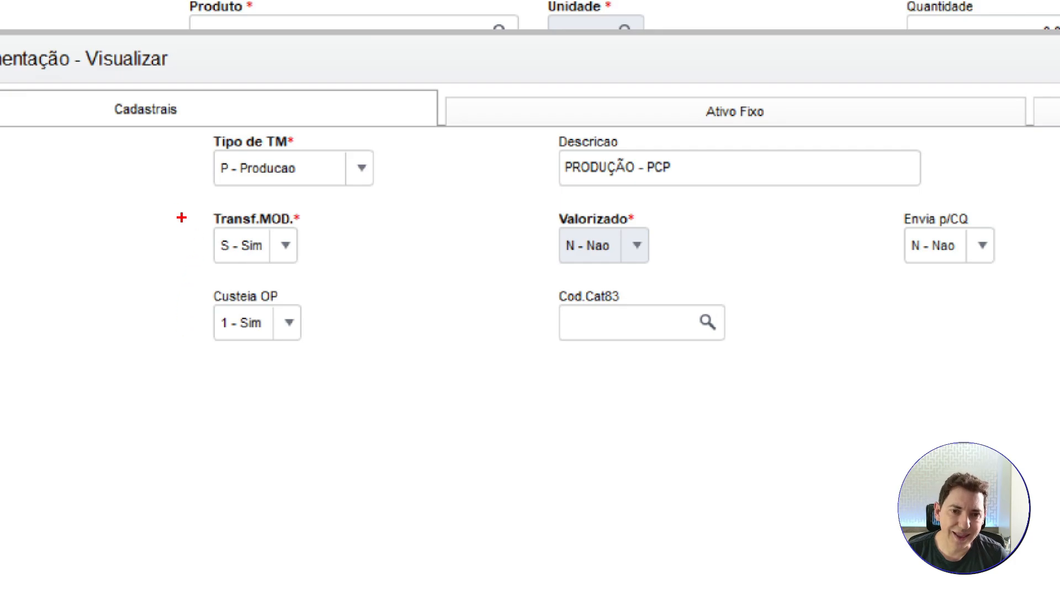
# Close the movement type details and select movement type 010 for the new production report.
pyautogui.moveTo(174, 198)
pyautogui.mouseDown()
pyautogui.moveTo(174, 242)
pyautogui.moveTo(314, 273)
pyautogui.mouseUp()
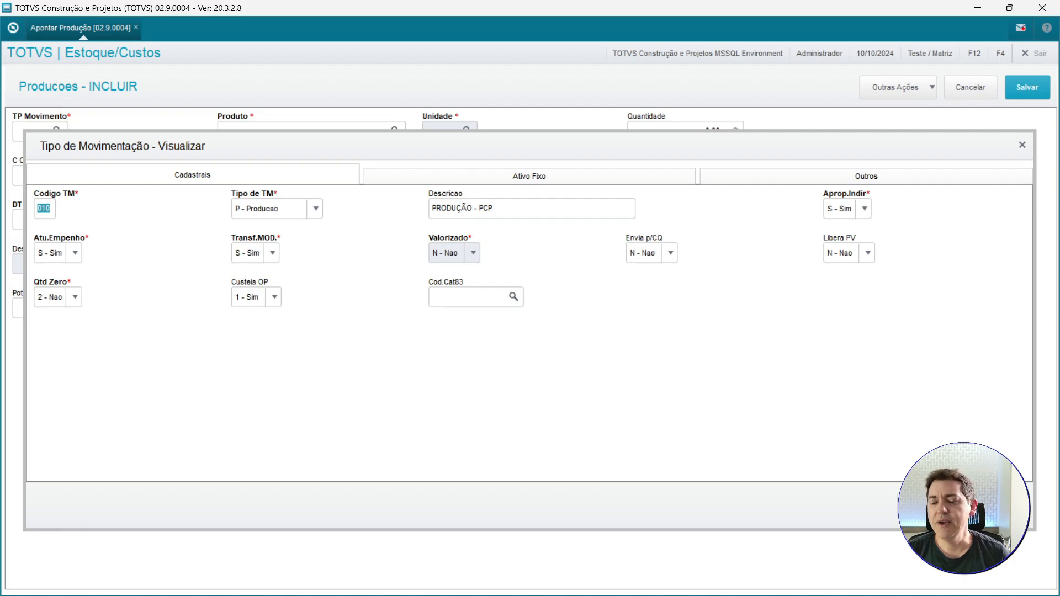
pyautogui.press('Escape')
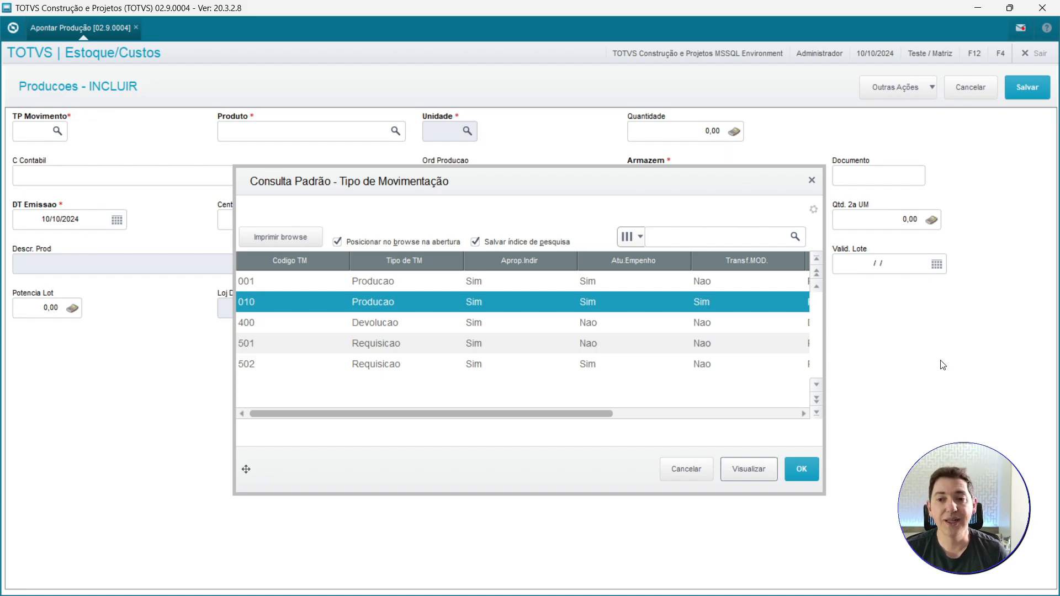
pyautogui.hotkey('ctrl', '1')
pyautogui.click(699, 364)
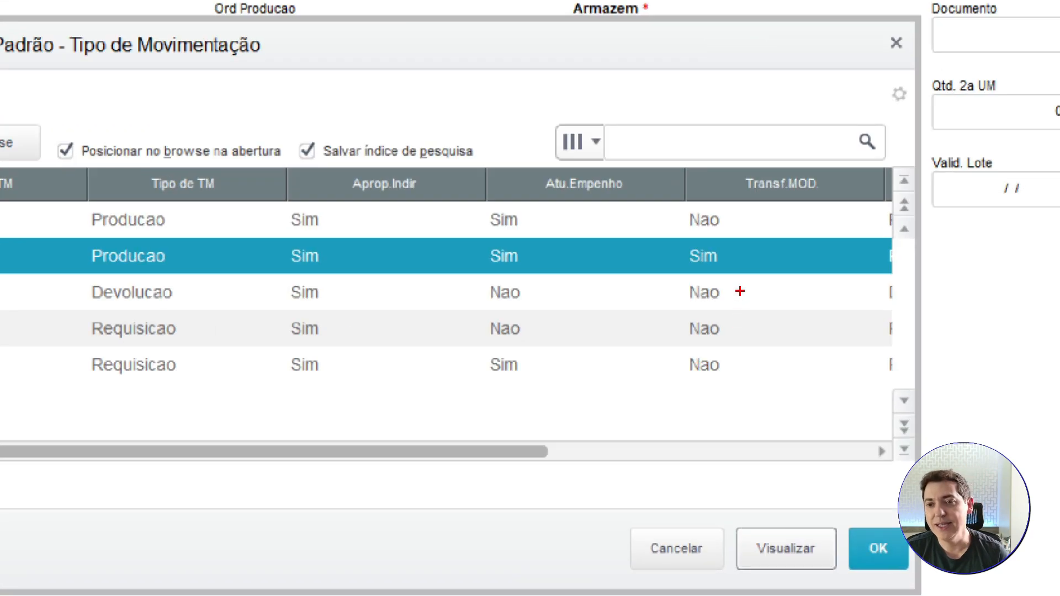
pyautogui.moveTo(738, 273); pyautogui.dragTo(764, 330)
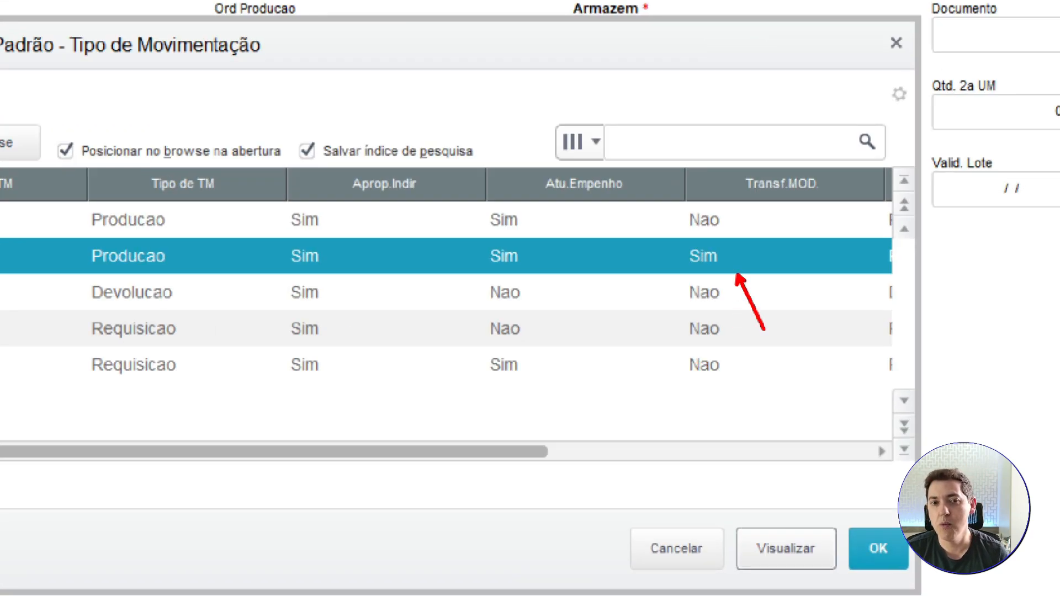
pyautogui.press('Escape')
pyautogui.click(267, 284)
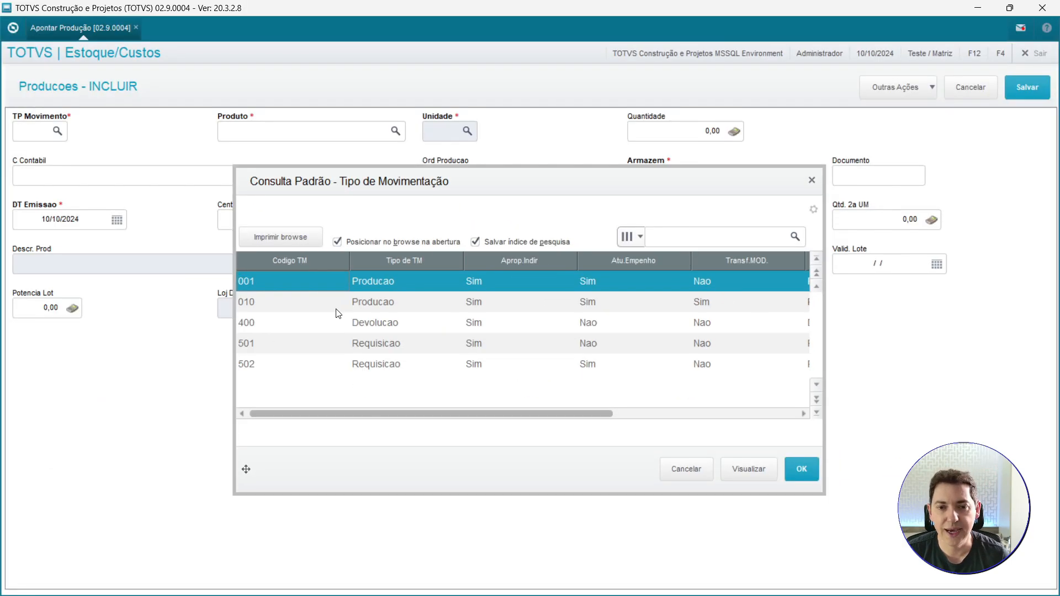
pyautogui.click(336, 308)
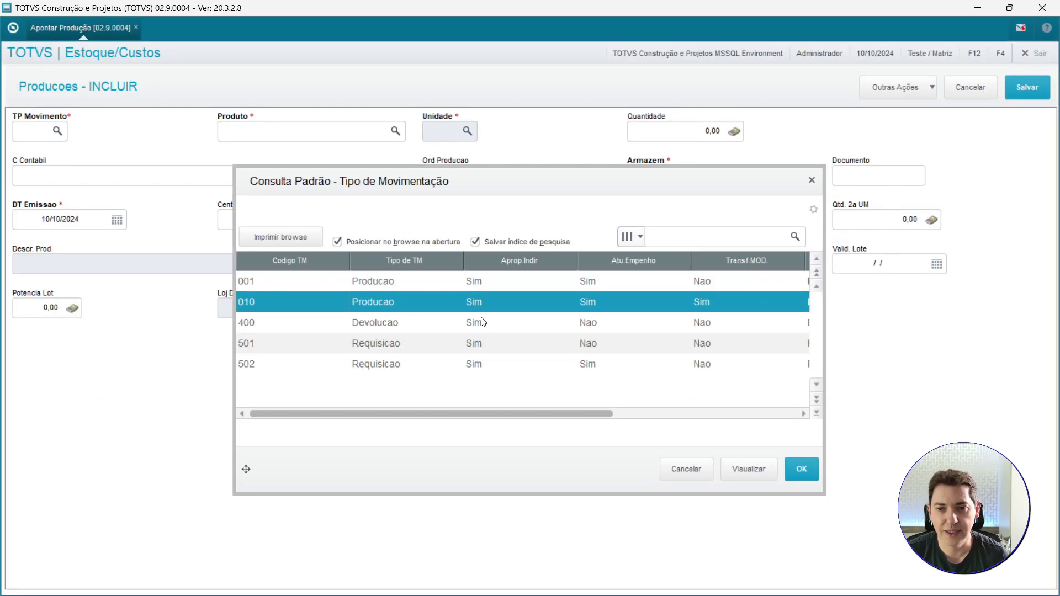
pyautogui.click(811, 470)
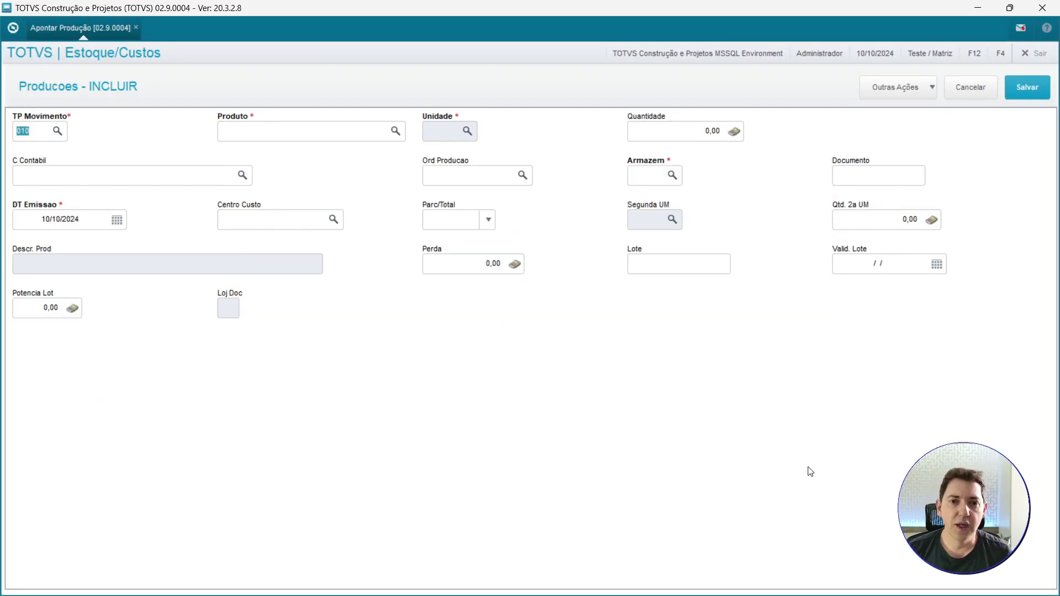
# Pick production order PIN01101001 through the order lookup filtered by PIN and save the production report.
pyautogui.click(506, 180)
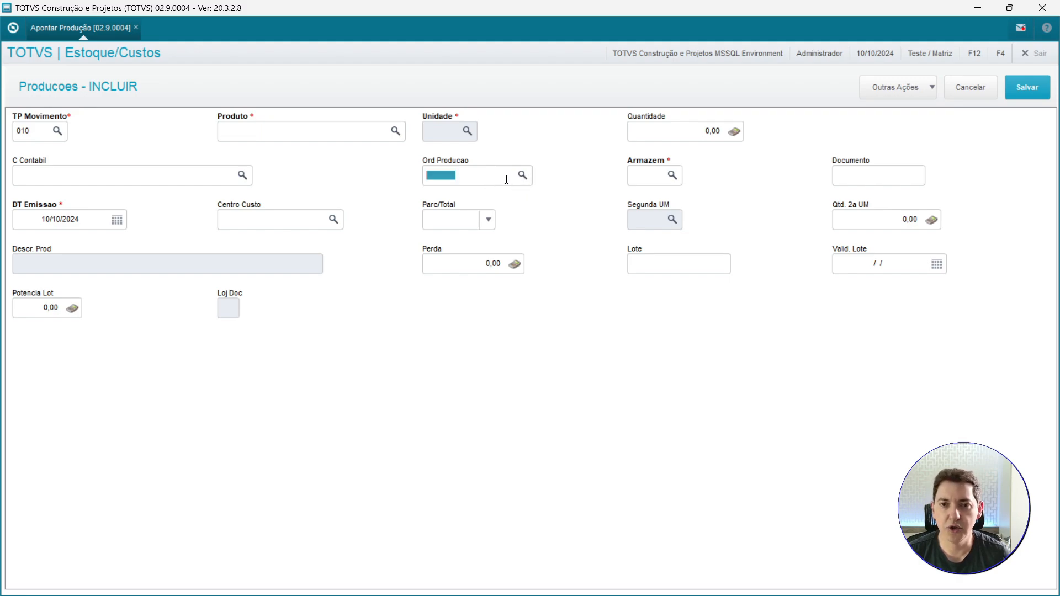
pyautogui.write('PIN')
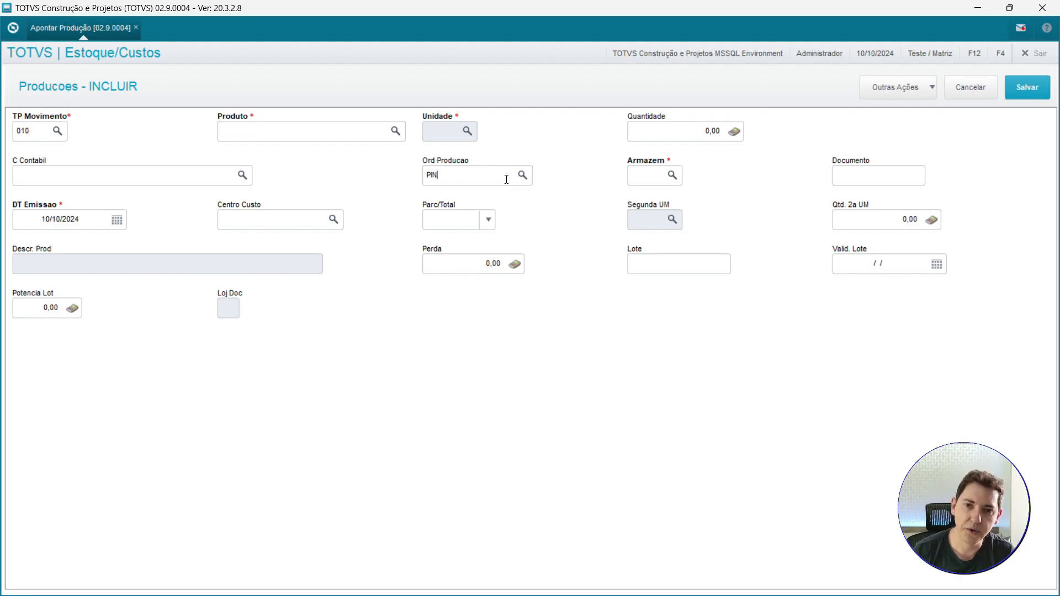
pyautogui.click(523, 176)
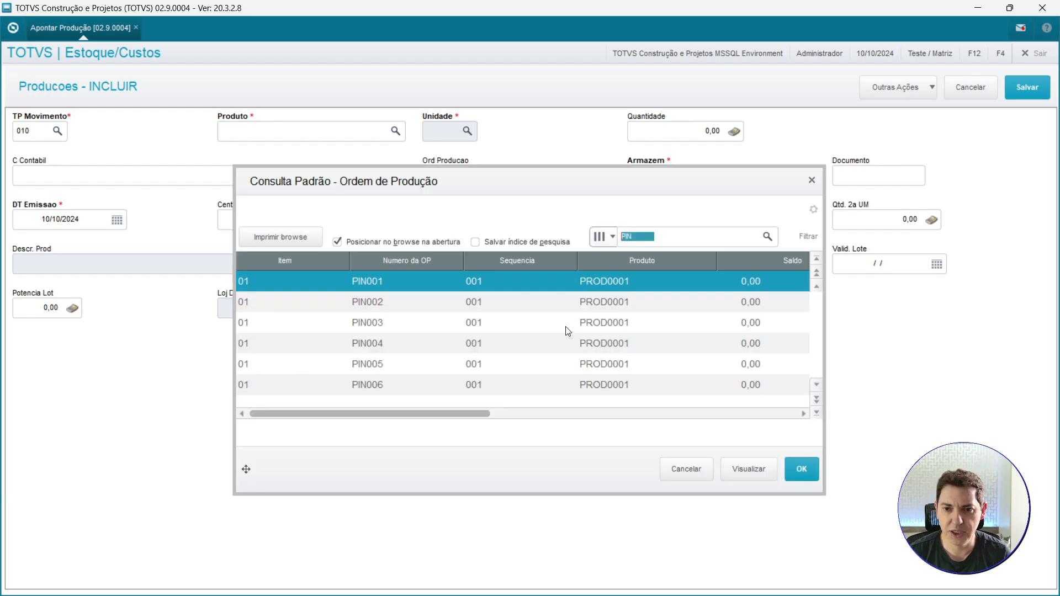
pyautogui.click(816, 400)
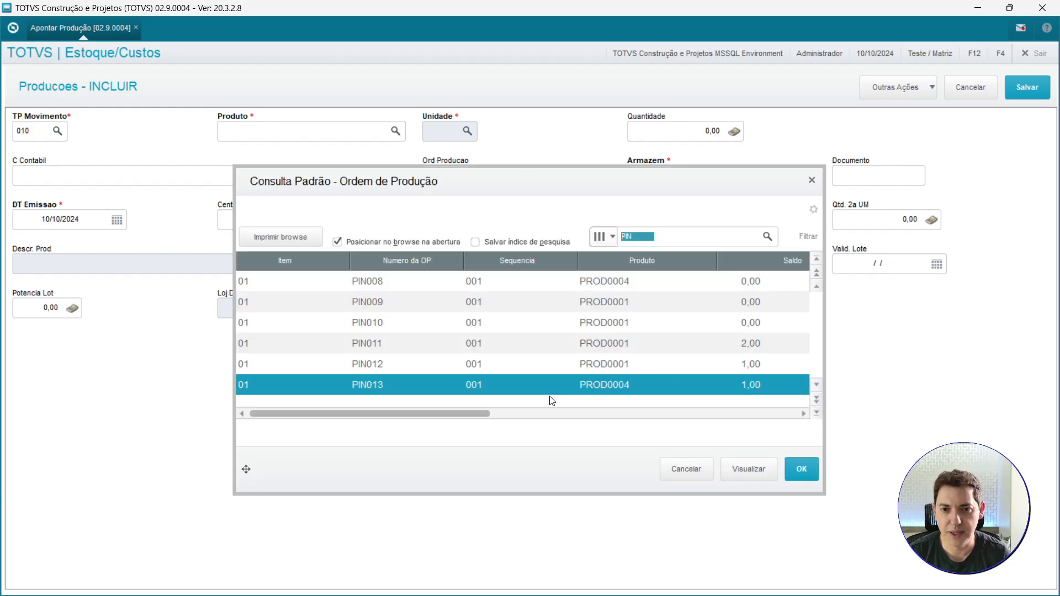
pyautogui.click(437, 364)
pyautogui.click(440, 346)
pyautogui.doubleClick(439, 347)
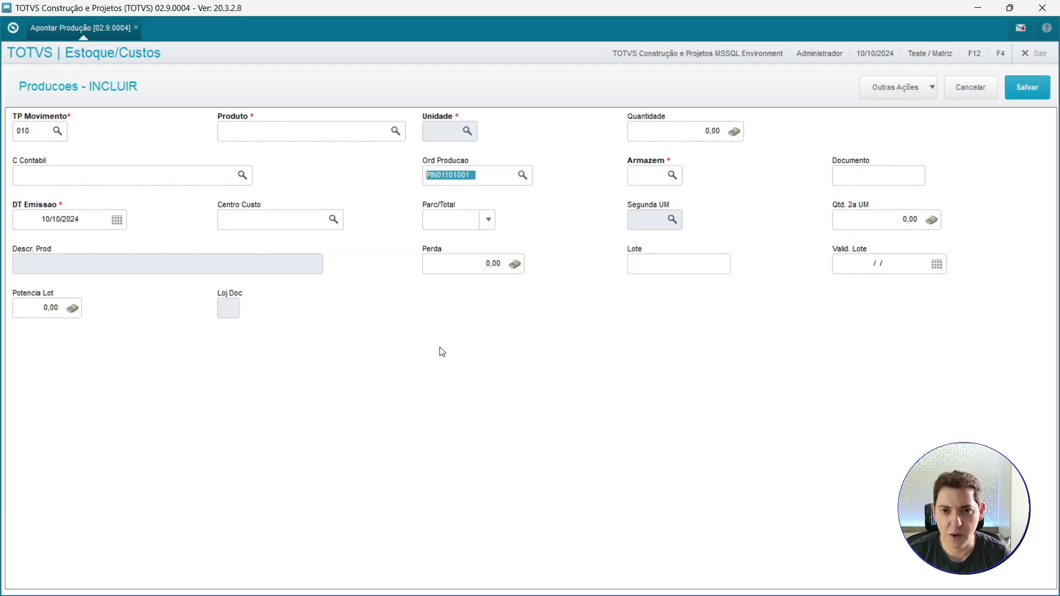
pyautogui.press('Tab')
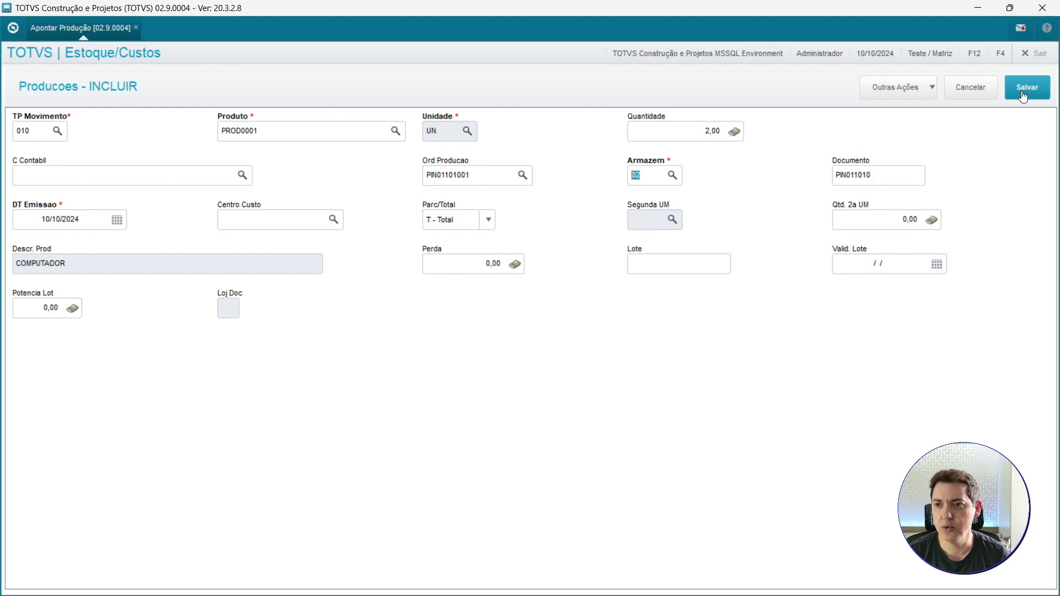
pyautogui.click(1023, 96)
# Report production with movement type 010 for order PIN01201001, found by searching PIN in the order lookup, and save.
pyautogui.write('010')
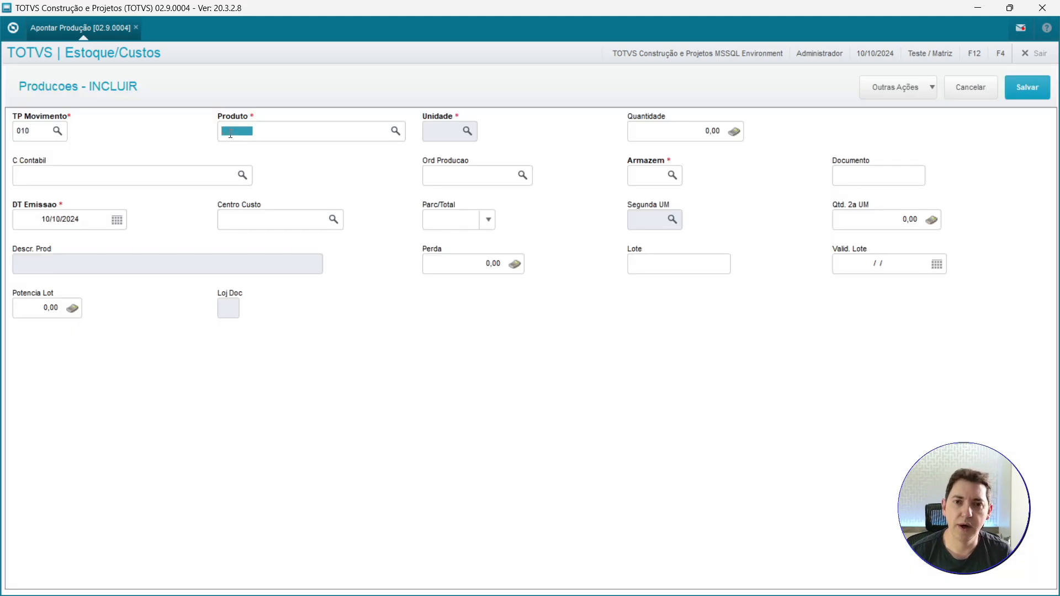
pyautogui.click(523, 176)
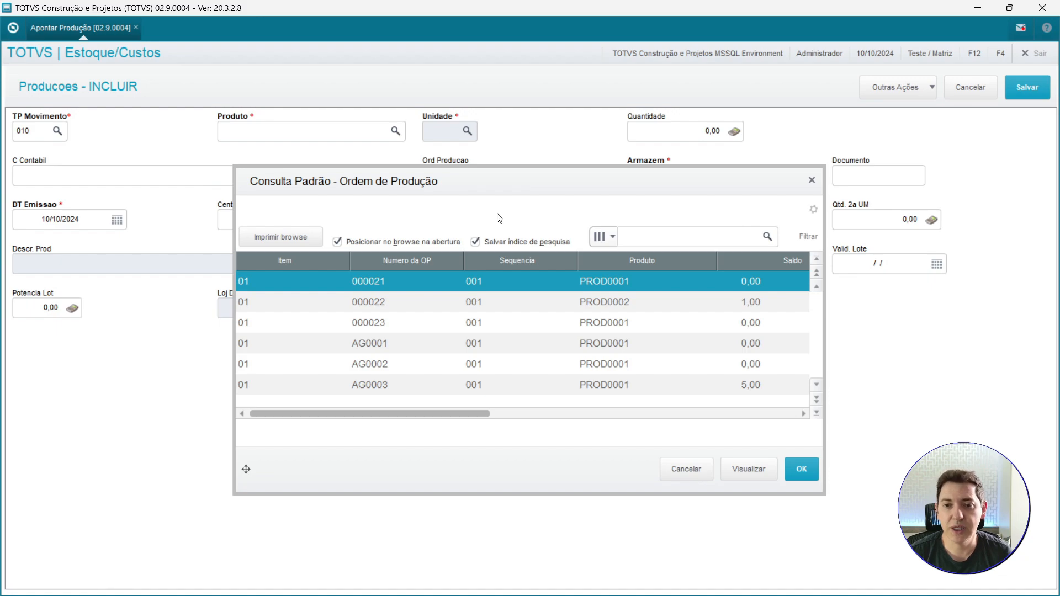
pyautogui.click(670, 245)
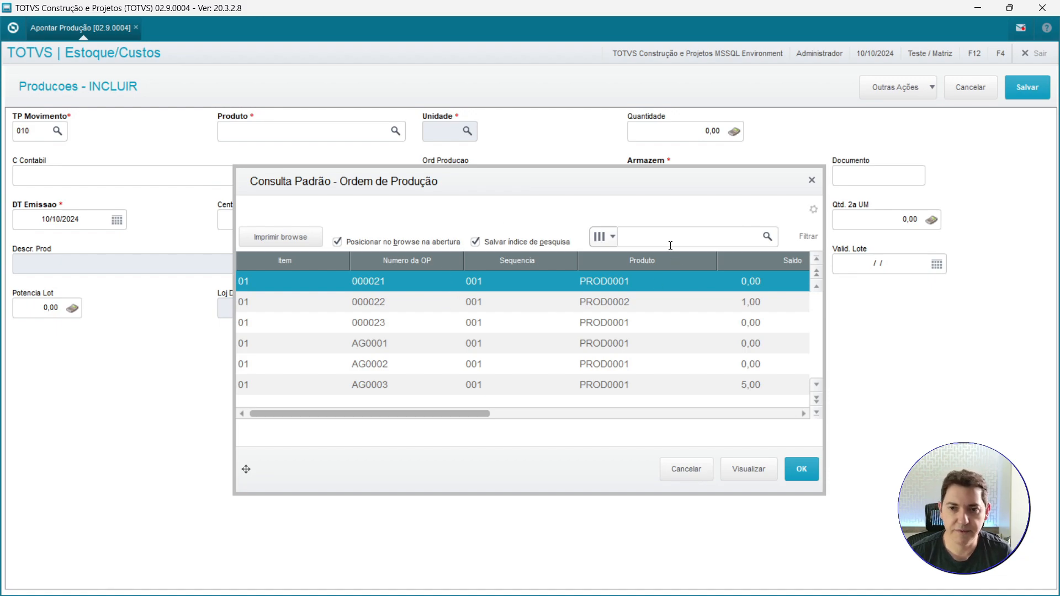
pyautogui.write('PIN')
pyautogui.press('Return')
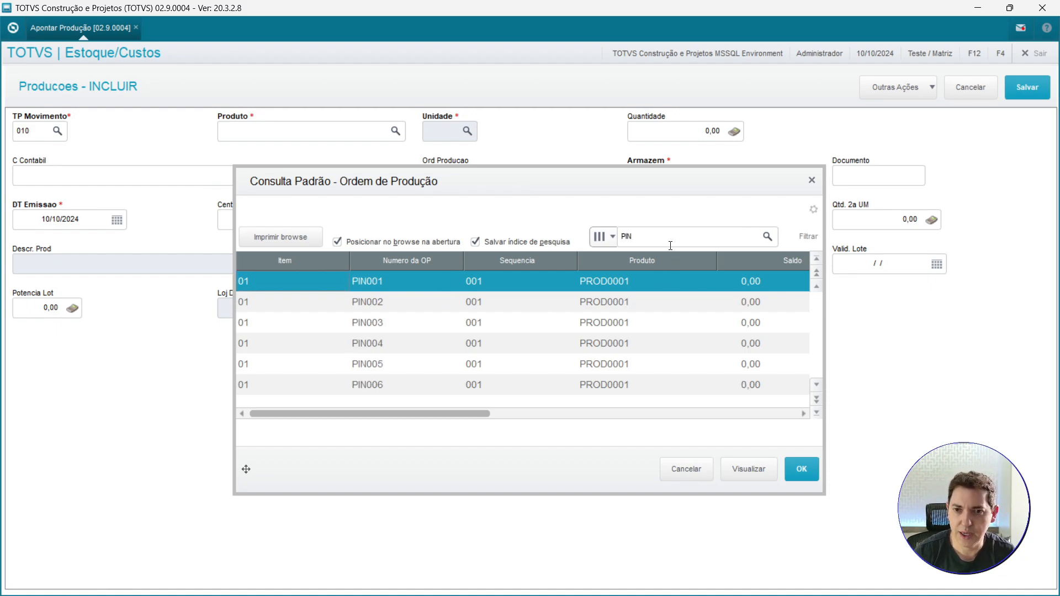
pyautogui.click(817, 418)
pyautogui.click(380, 364)
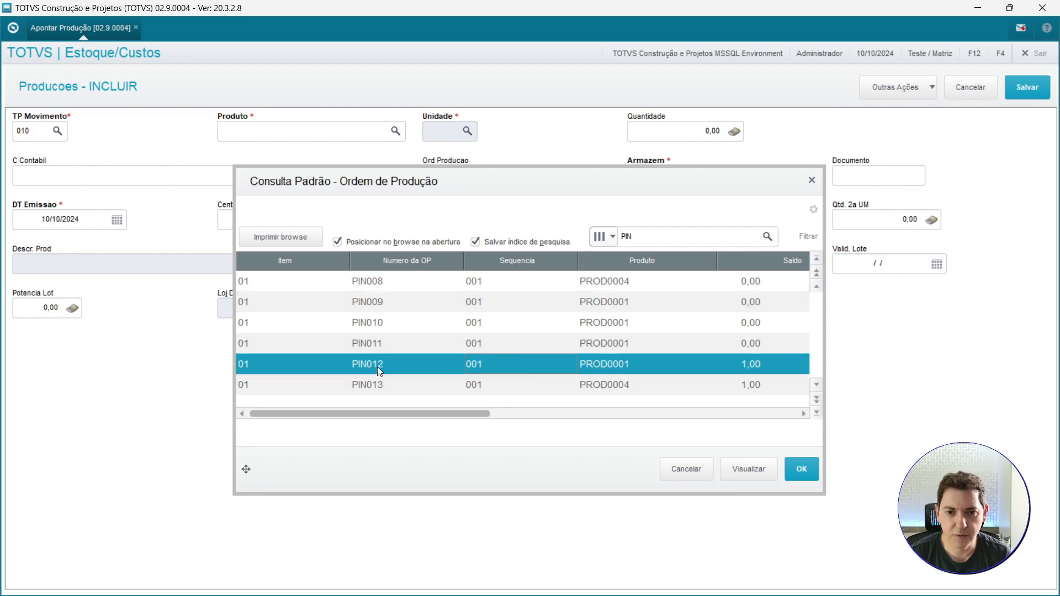
pyautogui.doubleClick(645, 372)
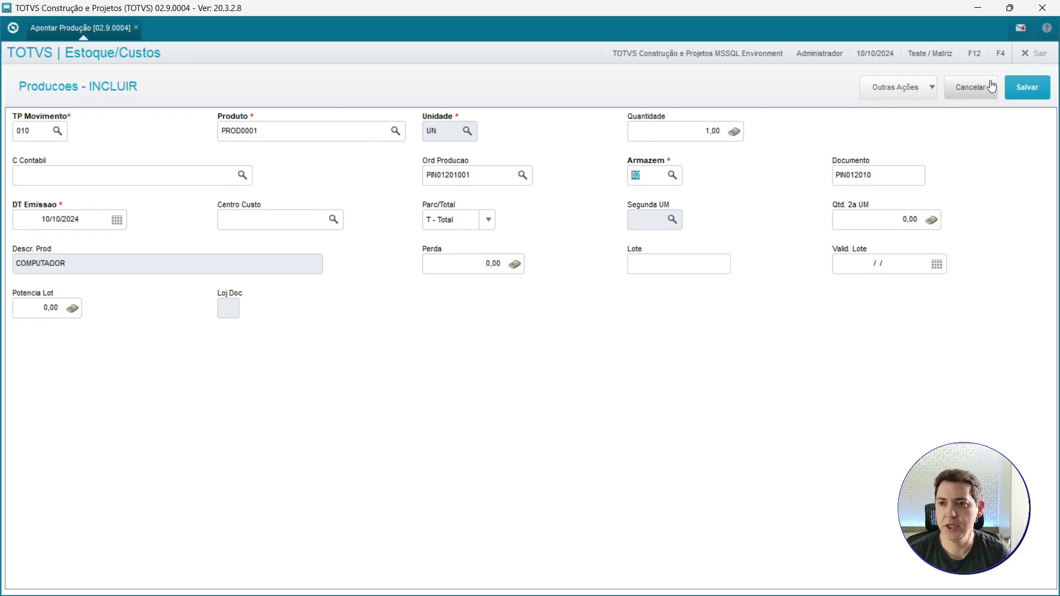
pyautogui.click(1026, 87)
# Report production with movement type 010 for order PIN01301001 and save.
pyautogui.write('010')
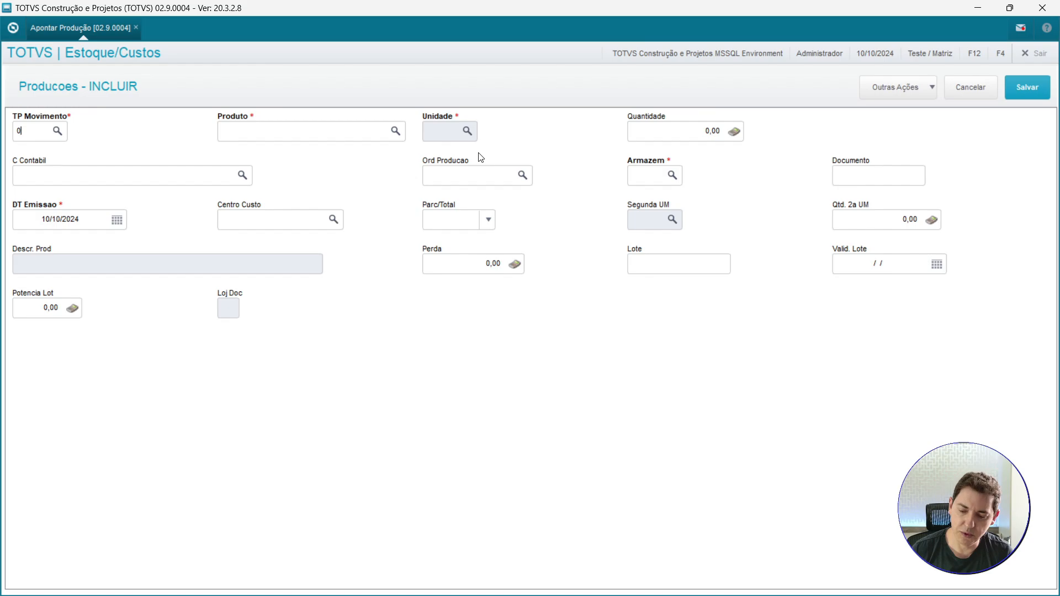
pyautogui.press('Return')
pyautogui.click(522, 175)
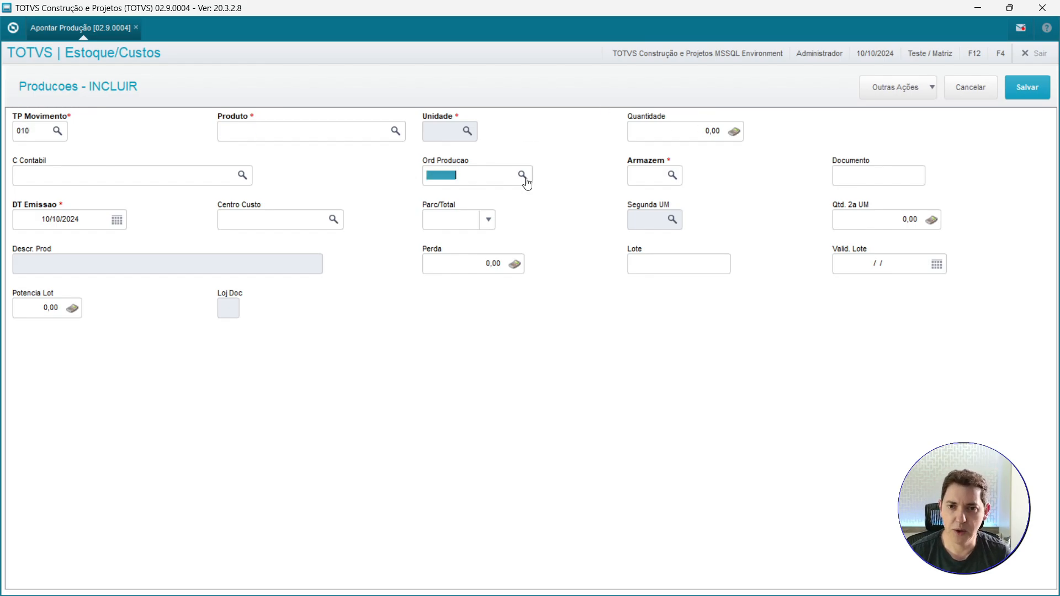
pyautogui.click(818, 415)
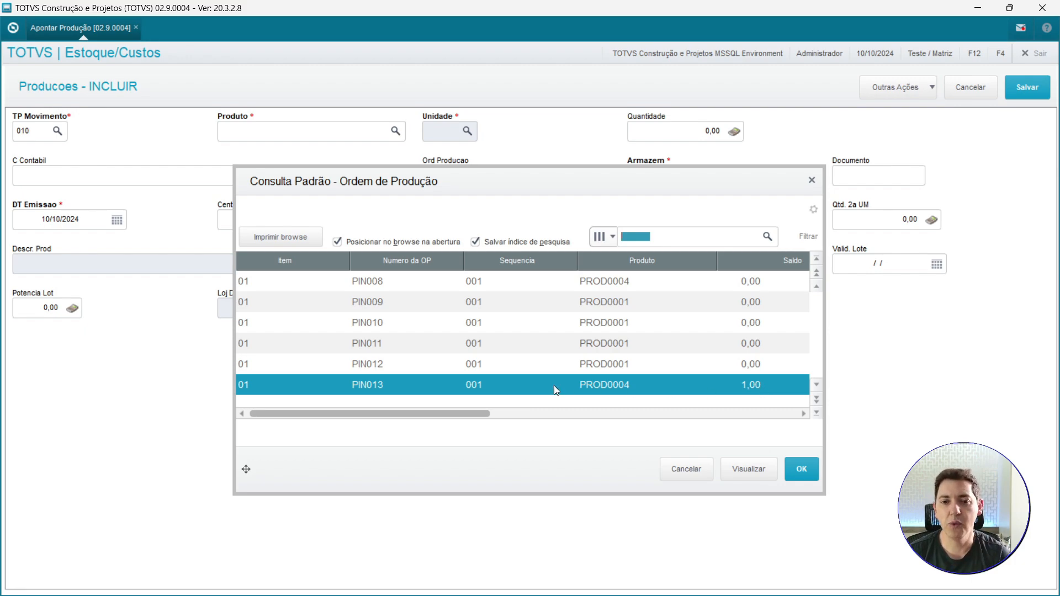
pyautogui.click(807, 468)
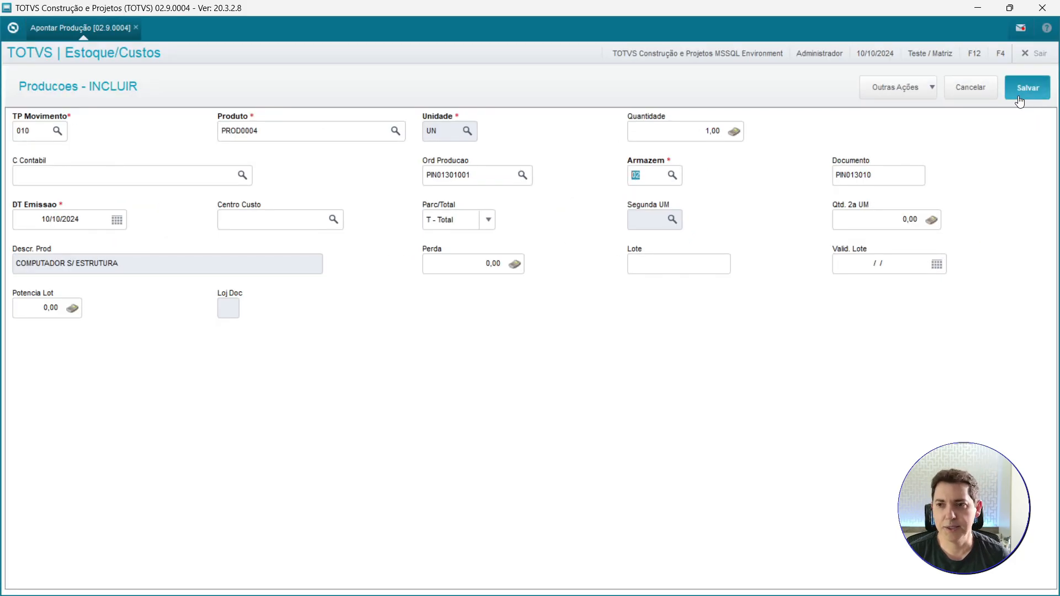
pyautogui.click(1019, 99)
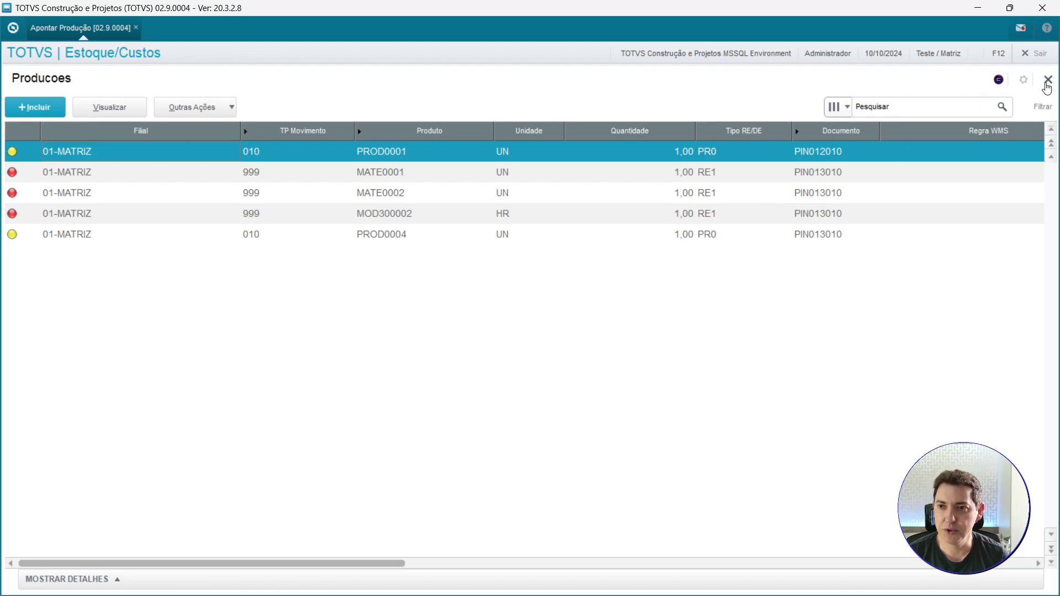
# Close the production browse and open the Relação por Ordem de Produção report from the reports menu.
pyautogui.click(1048, 84)
pyautogui.click(66, 402)
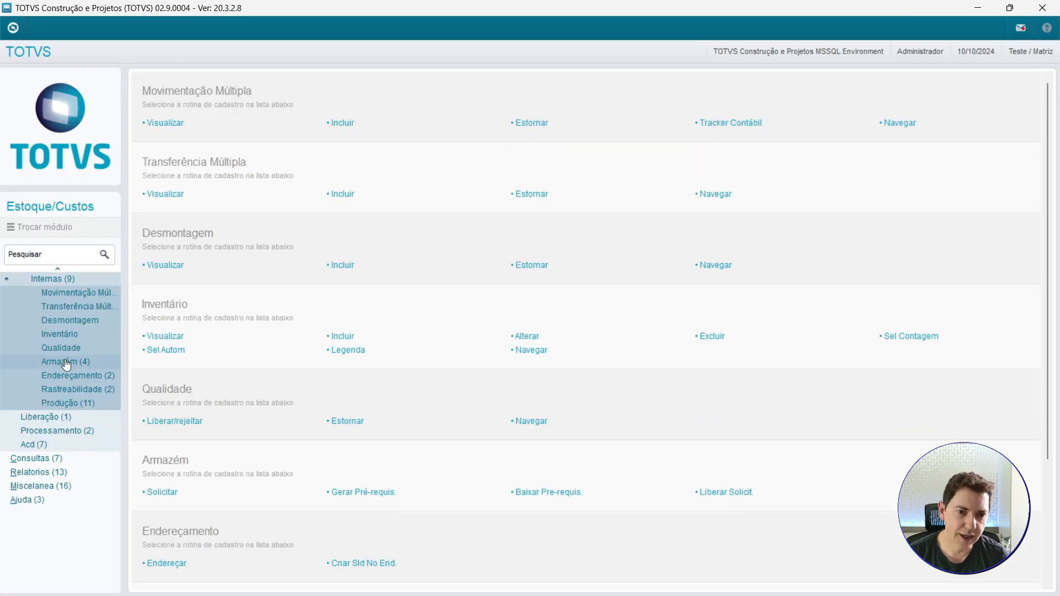
pyautogui.click(61, 283)
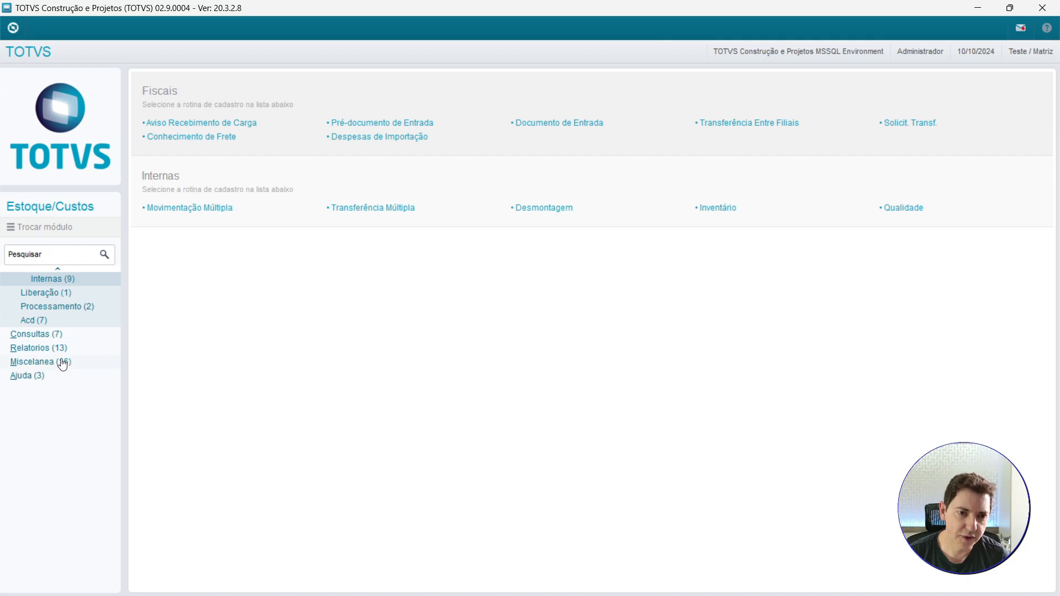
pyautogui.click(60, 348)
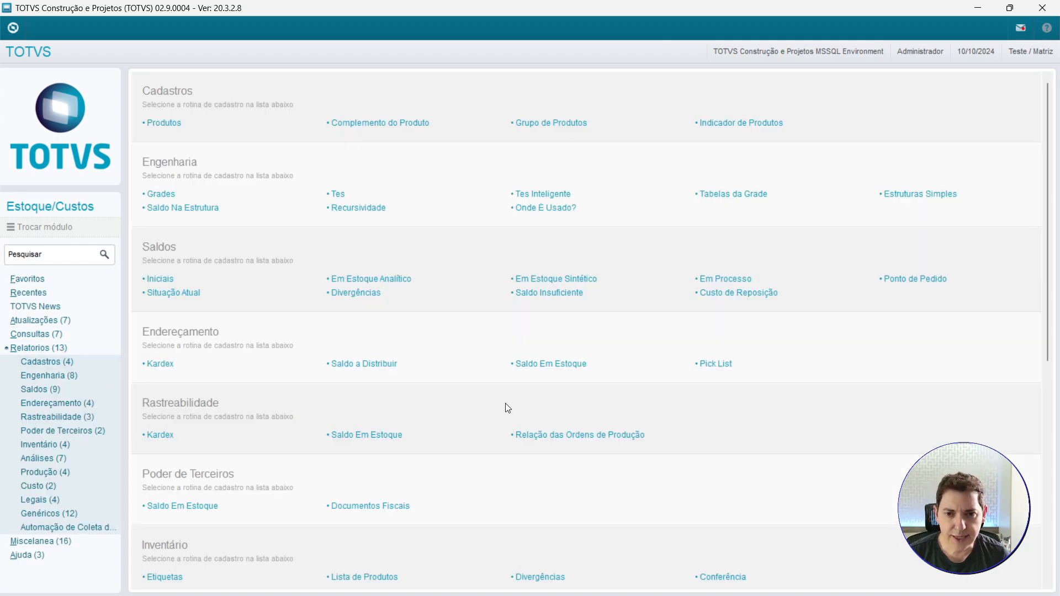
pyautogui.scroll(-3, 505, 408)
pyautogui.scroll(-5, 507, 408)
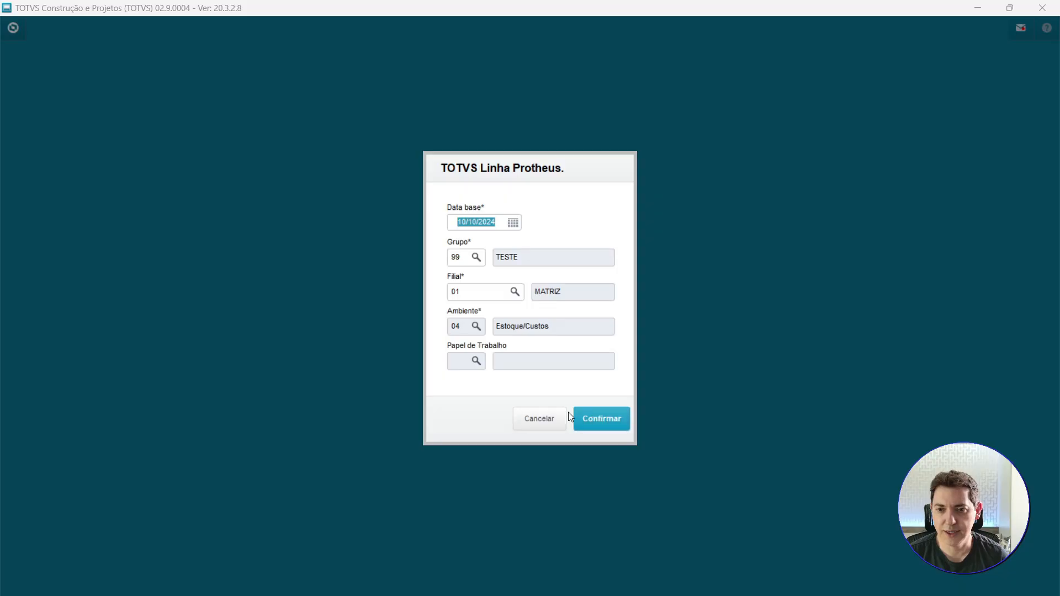
pyautogui.click(597, 420)
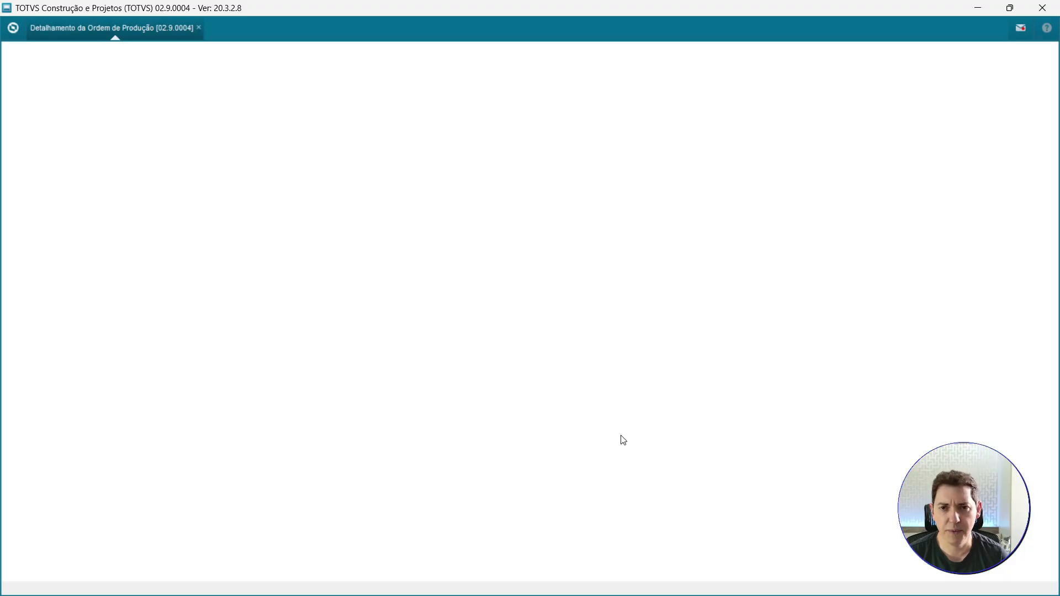
# Set the report's production order range from PIN01101001 to PIN01101001.
pyautogui.click(590, 530)
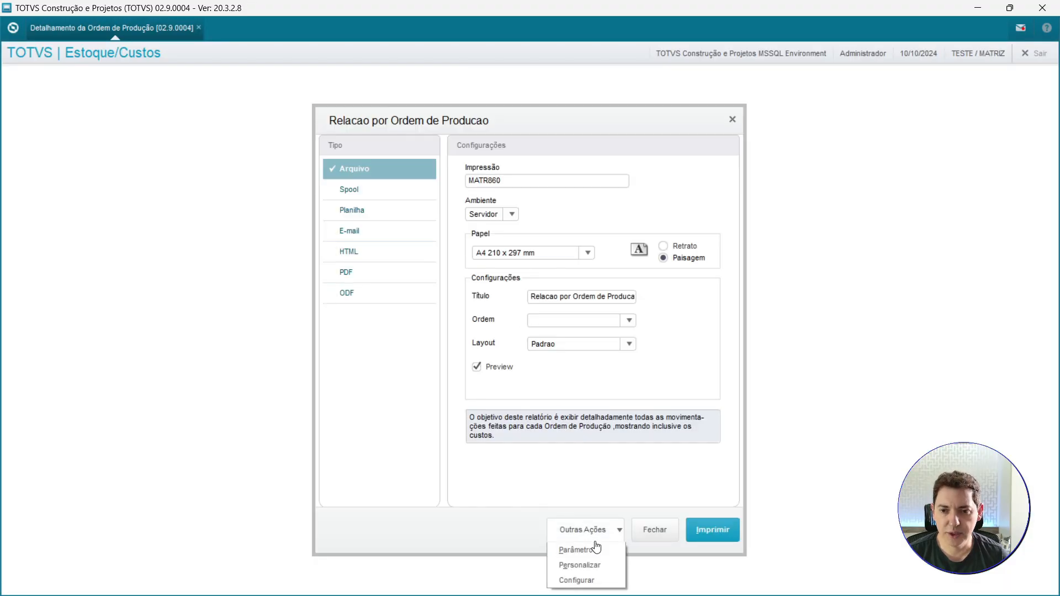
pyautogui.click(595, 546)
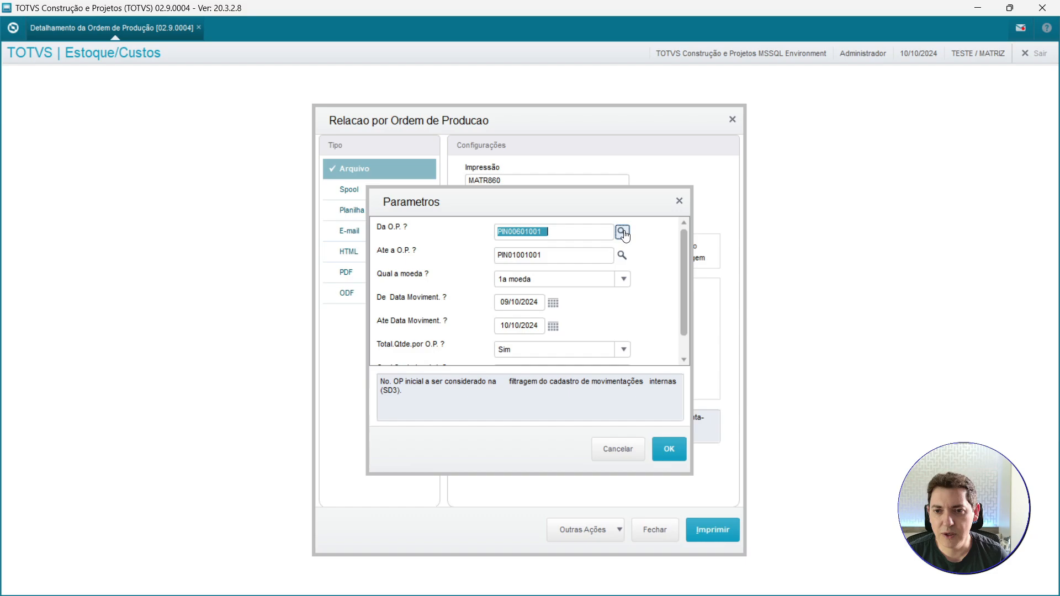
pyautogui.click(792, 223)
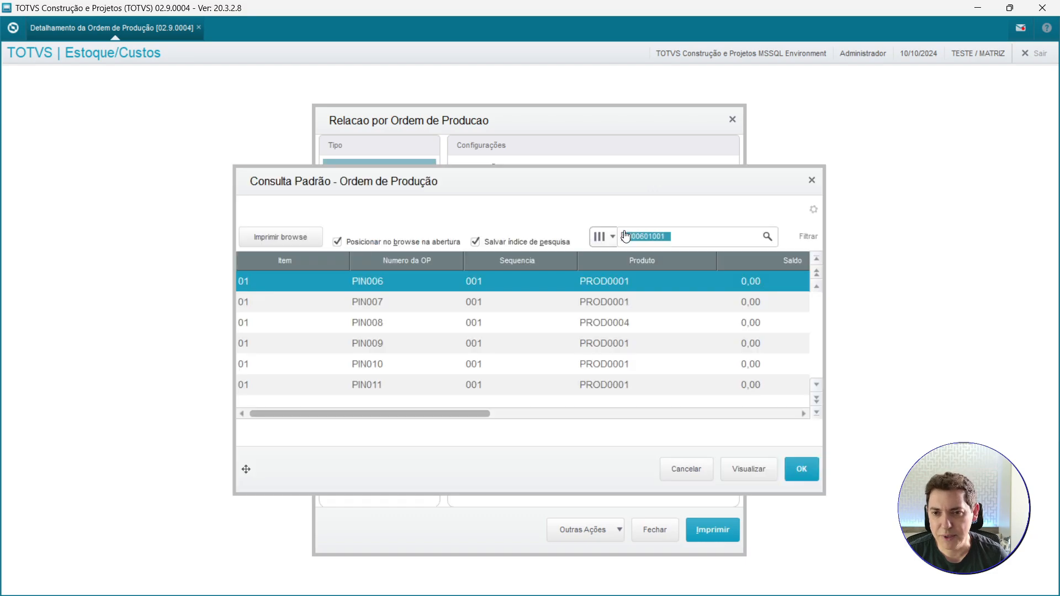
pyautogui.click(818, 413)
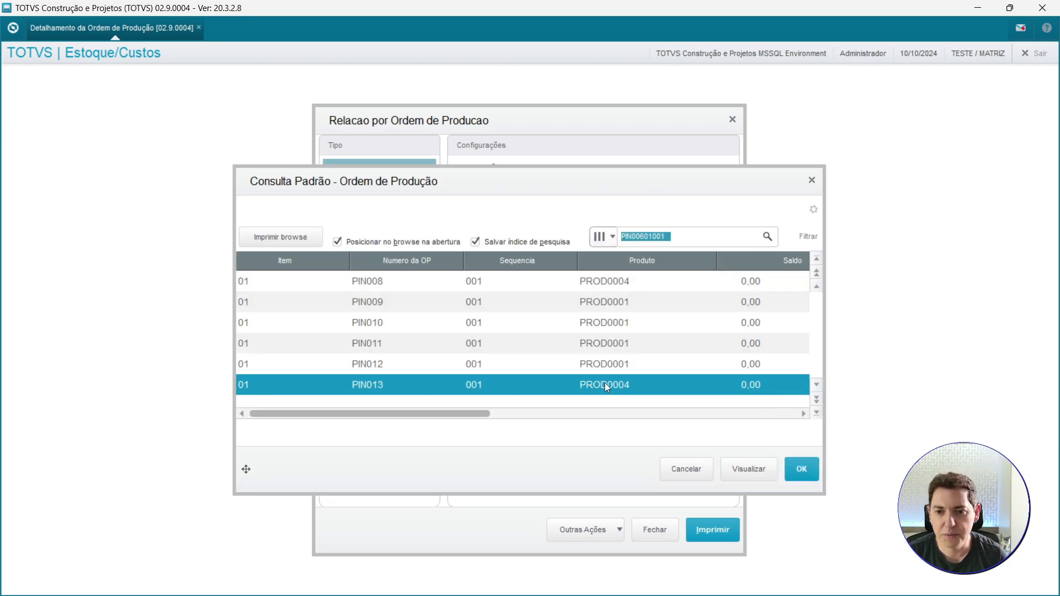
pyautogui.click(551, 366)
pyautogui.click(497, 346)
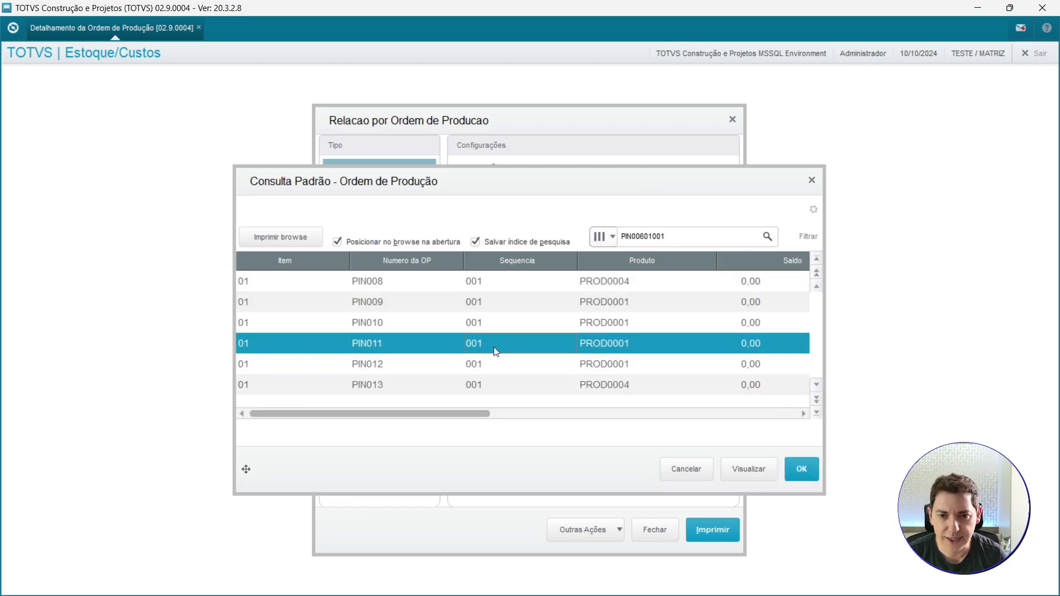
pyautogui.doubleClick(369, 343)
pyautogui.hotkey('ctrl', 'c')
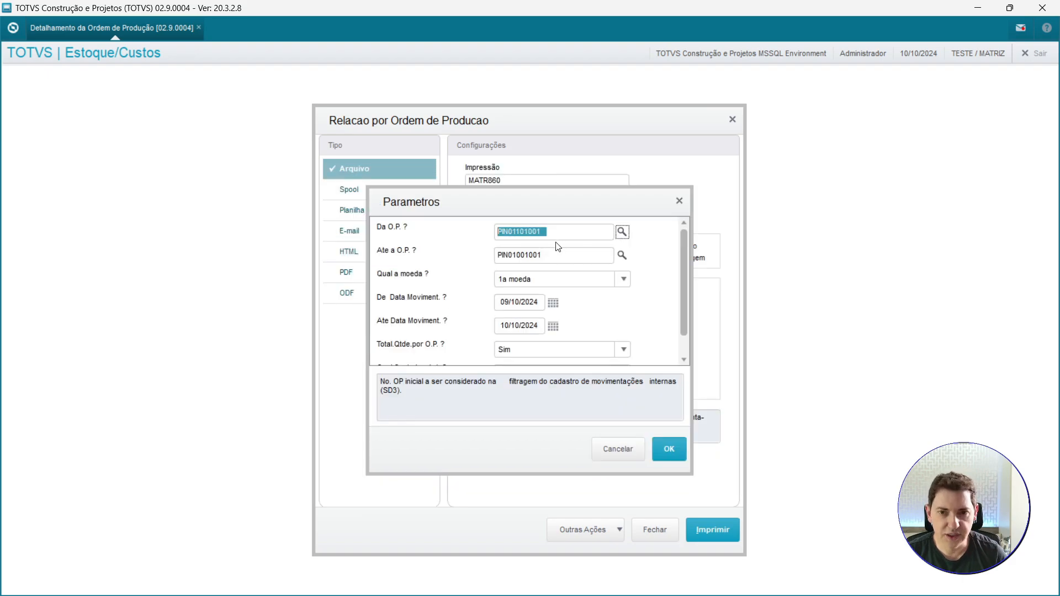
pyautogui.click(554, 257)
pyautogui.hotkey('ctrl', 'v')
pyautogui.press('Tab')
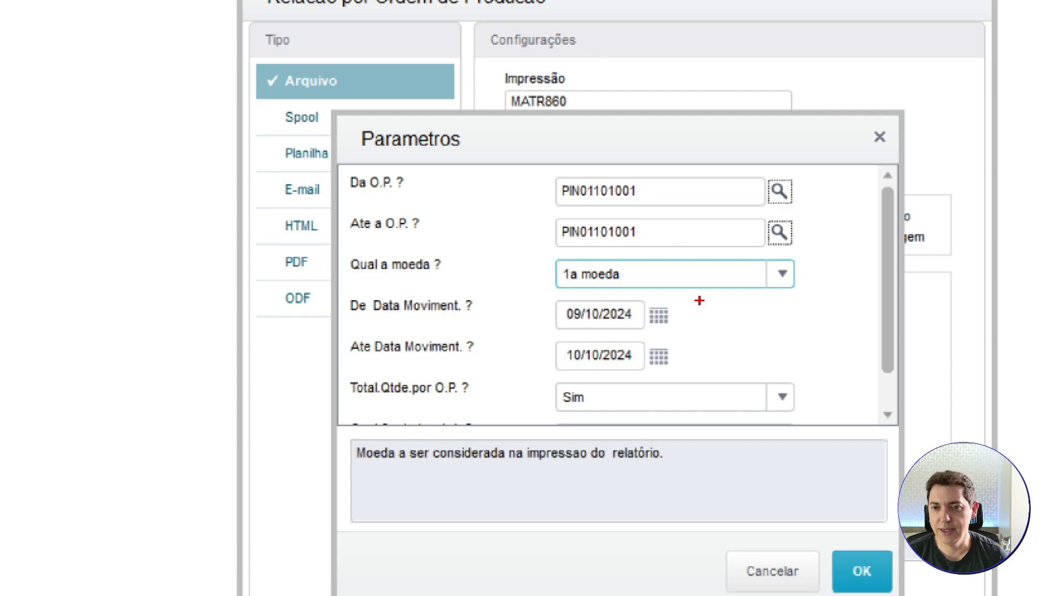
# Keep the currency as 1a moeda and set the movement start date to 10/10/2024.
pyautogui.moveTo(700, 301); pyautogui.dragTo(746, 370)
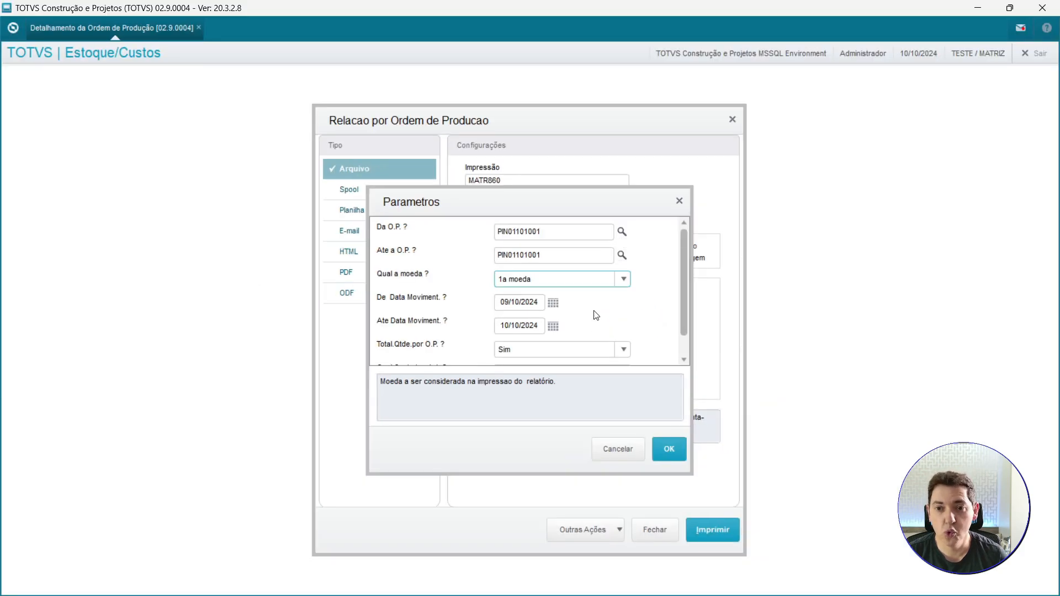
pyautogui.click(701, 282)
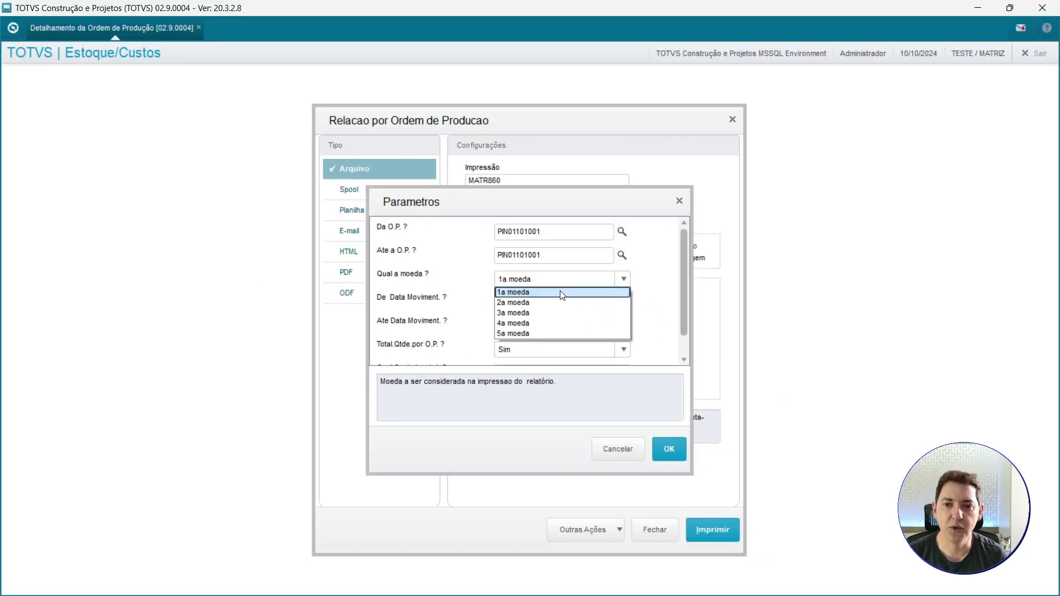
pyautogui.click(558, 293)
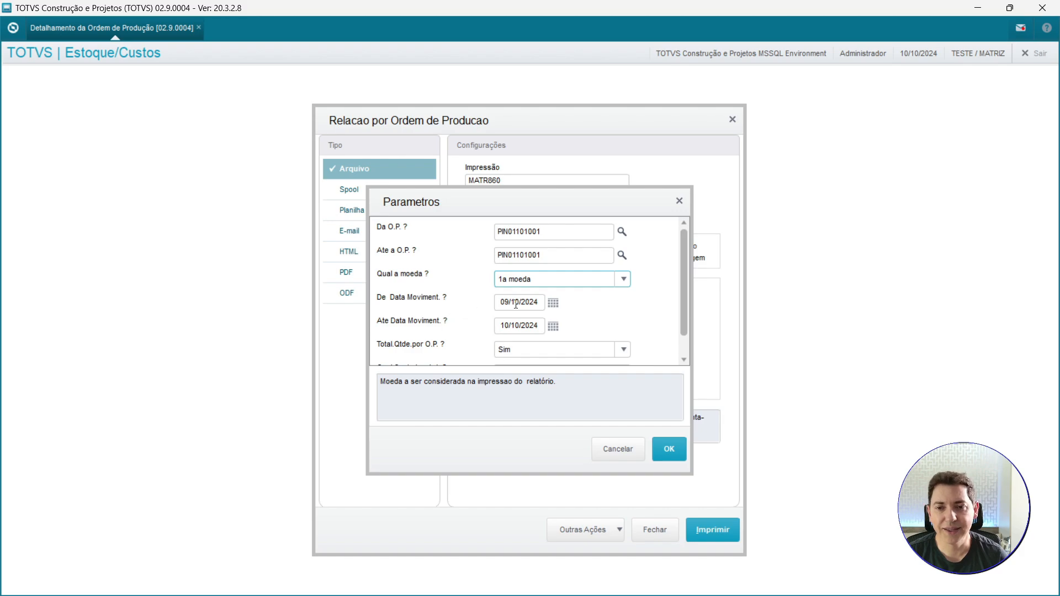
pyautogui.click(556, 308)
pyautogui.click(608, 445)
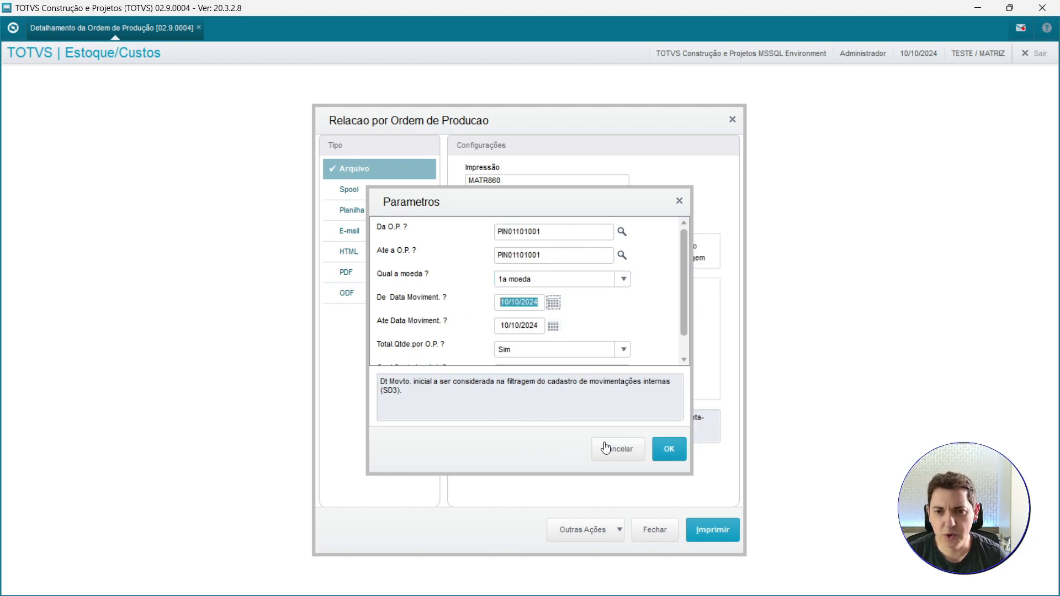
# Keep Total Qtde por O.P. as Sim and set the cost to print to Medio after briefly choosing Reposição.
pyautogui.scroll(-1, 510, 311)
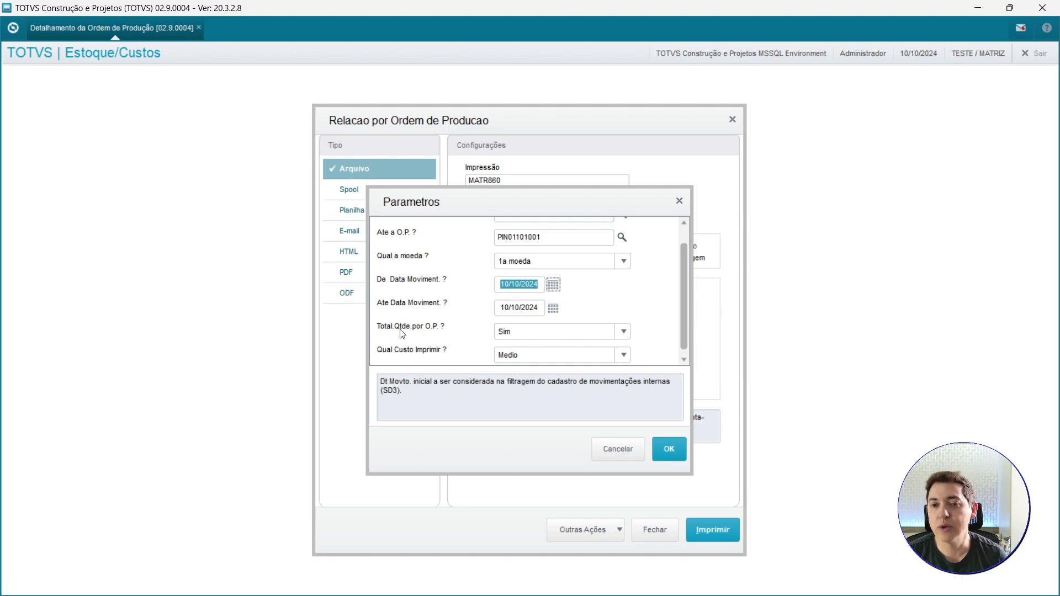
pyautogui.click(525, 333)
pyautogui.click(526, 333)
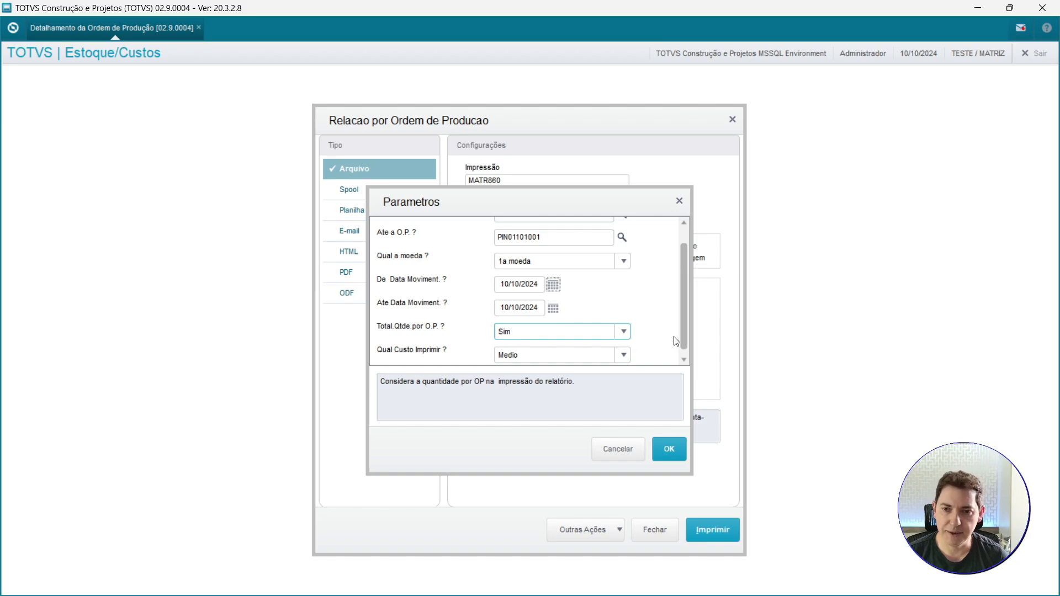
pyautogui.scroll(-1, 675, 340)
pyautogui.click(544, 355)
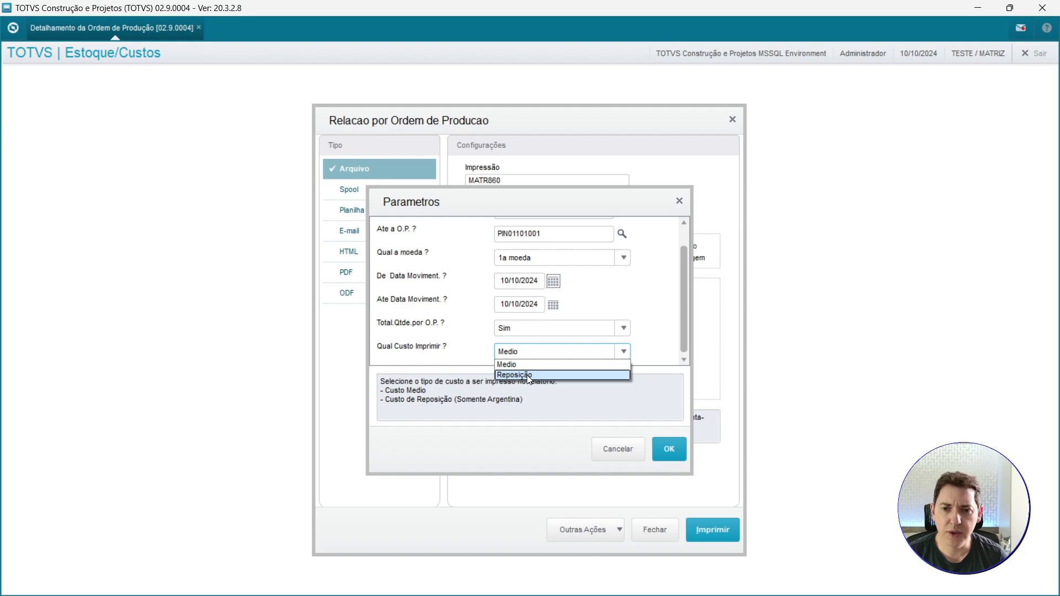
pyautogui.click(528, 375)
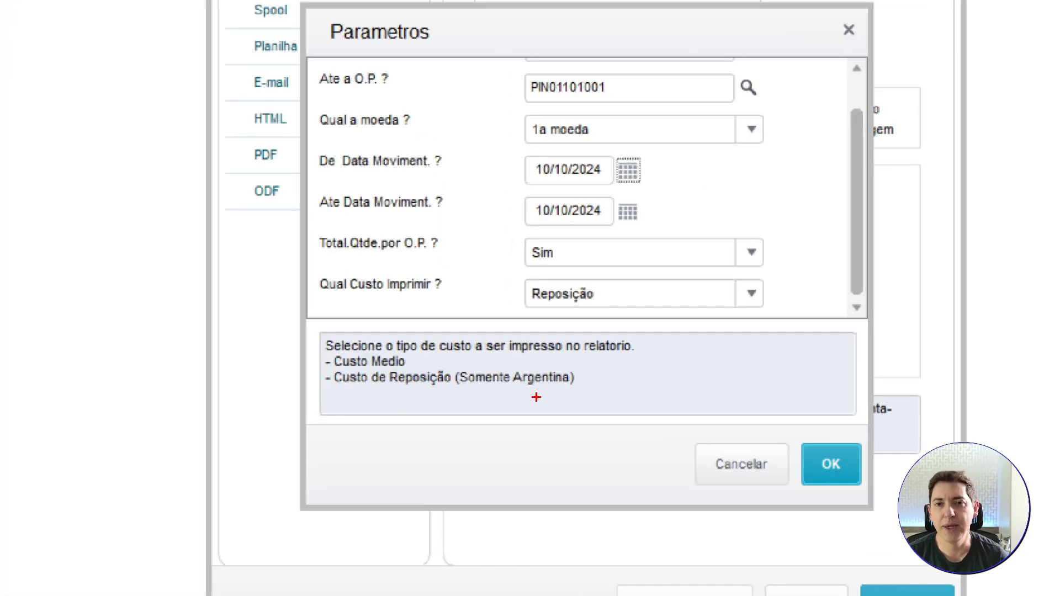
pyautogui.click(636, 293)
pyautogui.click(636, 315)
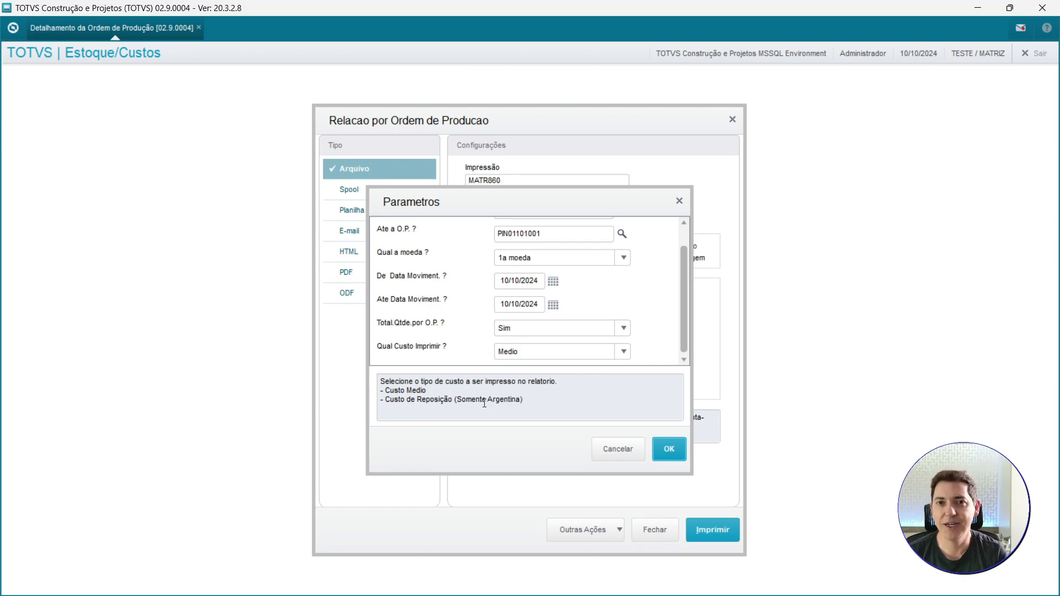
# Confirm the parameters and print the report, overwriting the existing MATR860.rpt spool file.
pyautogui.click(666, 450)
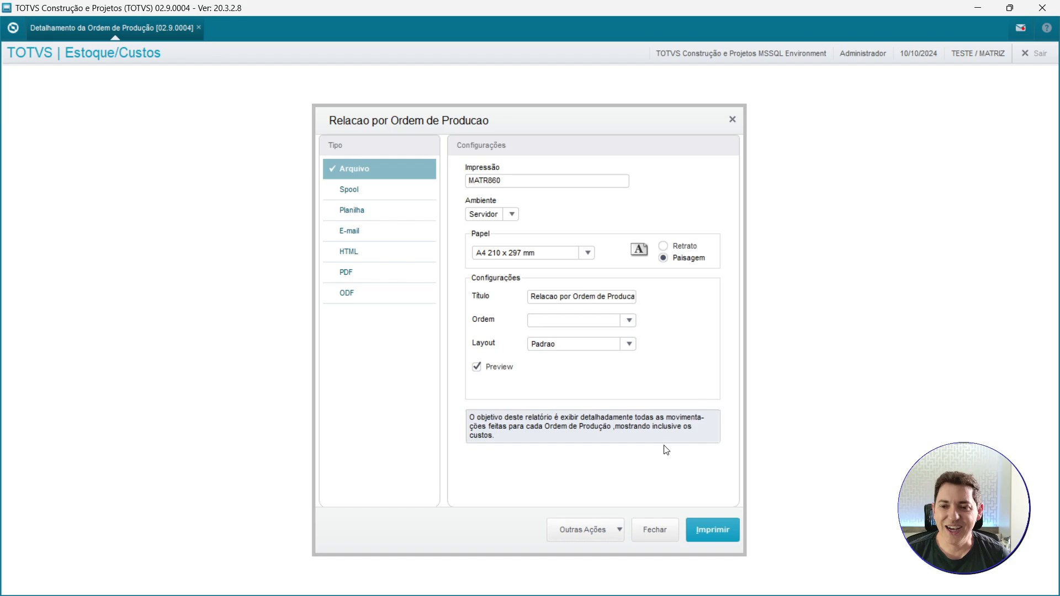
pyautogui.click(725, 532)
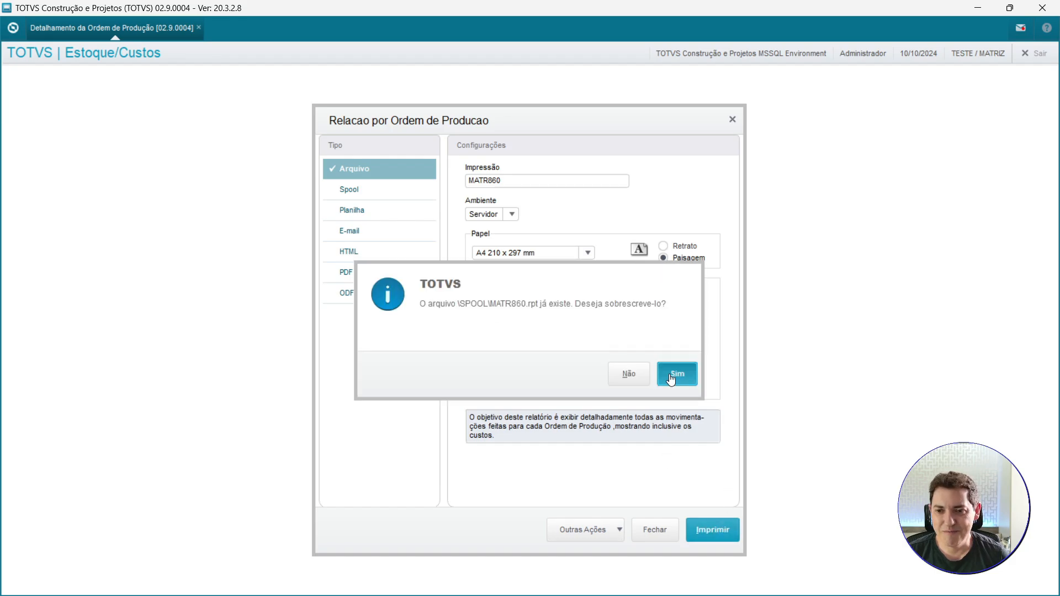
pyautogui.click(683, 374)
# Examine the report's production order, movement type, product and description columns for order PIN01101001.
pyautogui.click(885, 576)
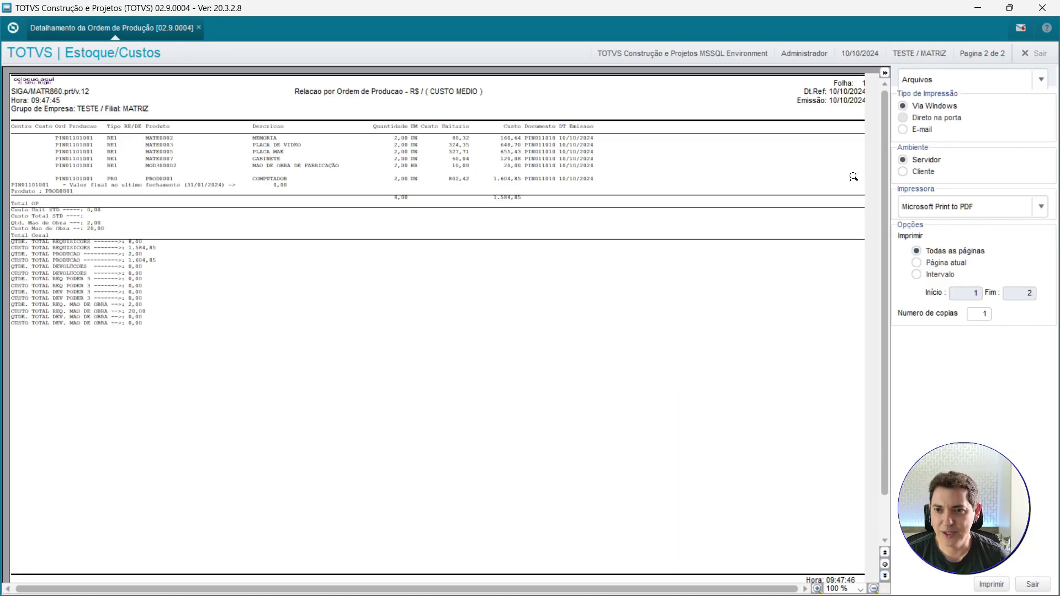
pyautogui.click(886, 72)
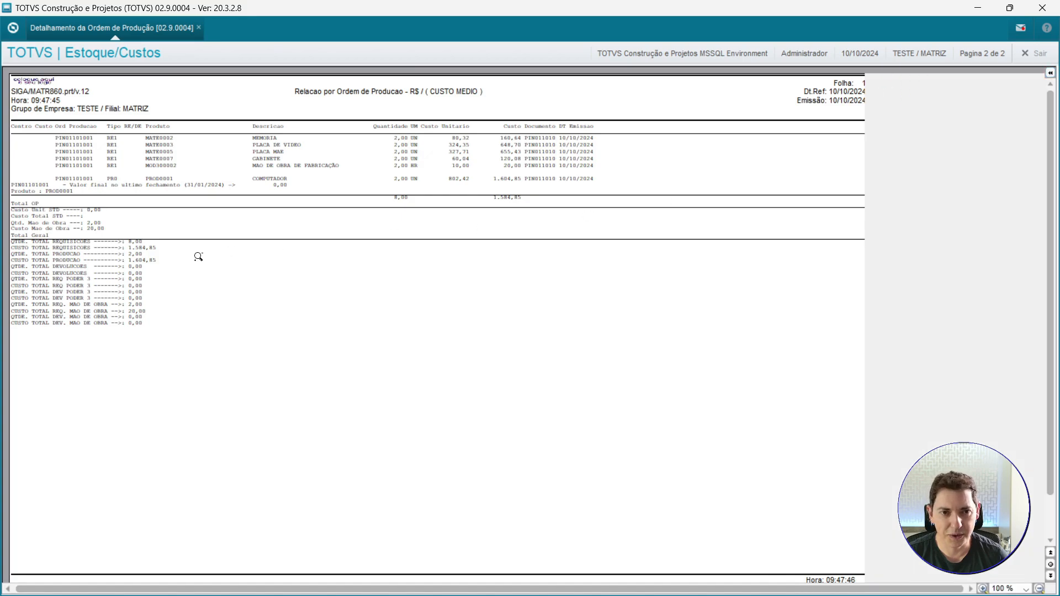
pyautogui.click(208, 219)
pyautogui.click(196, 225)
pyautogui.click(185, 235)
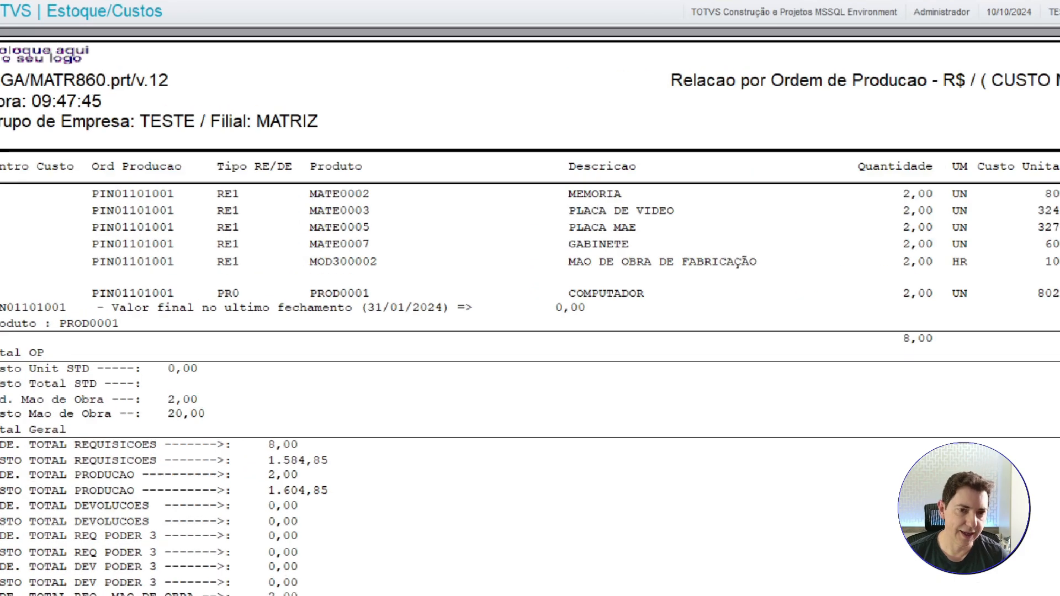
pyautogui.moveTo(167, 101)
pyautogui.mouseDown()
pyautogui.moveTo(167, 246)
pyautogui.moveTo(316, 323)
pyautogui.mouseUp()
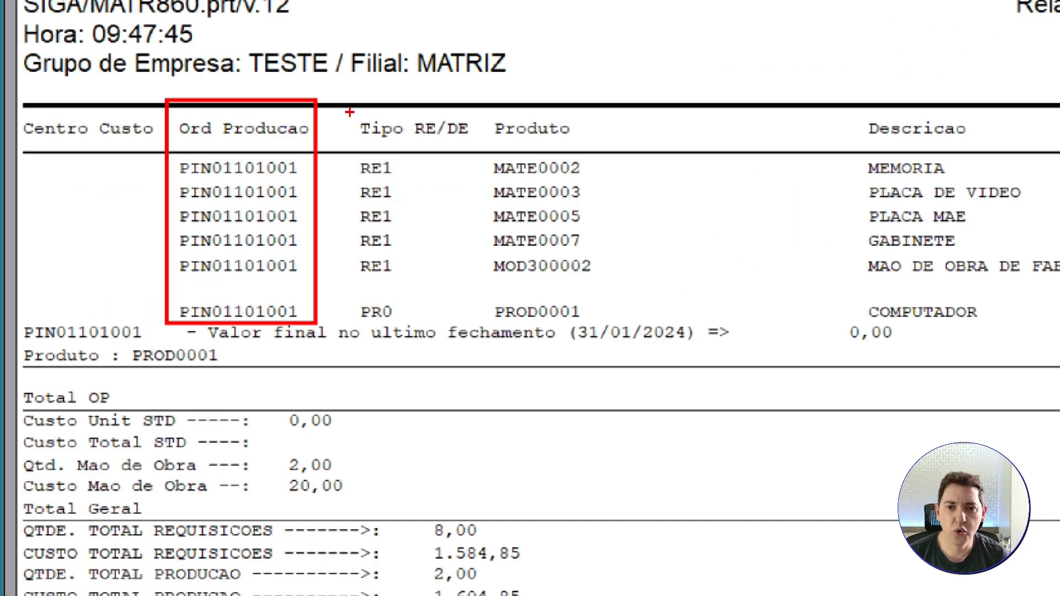
pyautogui.moveTo(350, 111)
pyautogui.mouseDown()
pyautogui.moveTo(350, 251)
pyautogui.moveTo(440, 286)
pyautogui.moveTo(423, 331)
pyautogui.mouseUp()
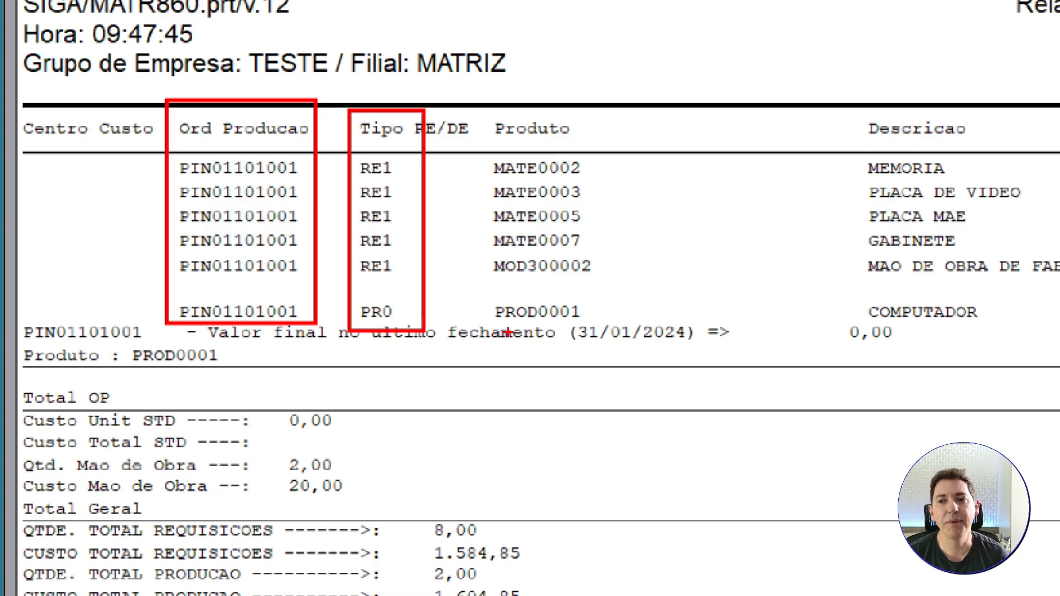
pyautogui.moveTo(480, 105)
pyautogui.mouseDown()
pyautogui.moveTo(486, 170)
pyautogui.moveTo(618, 297)
pyautogui.mouseUp()
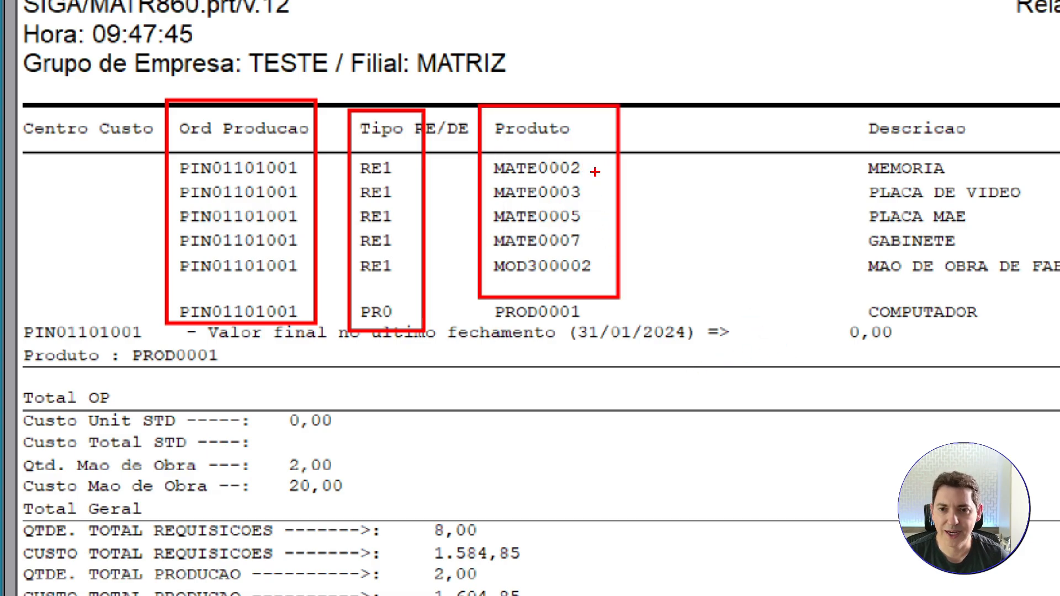
pyautogui.moveTo(596, 165); pyautogui.dragTo(647, 134)
pyautogui.moveTo(604, 192); pyautogui.dragTo(651, 165)
pyautogui.moveTo(601, 215); pyautogui.dragTo(671, 188)
pyautogui.moveTo(605, 243); pyautogui.dragTo(656, 228)
pyautogui.moveTo(623, 280); pyautogui.dragTo(686, 259)
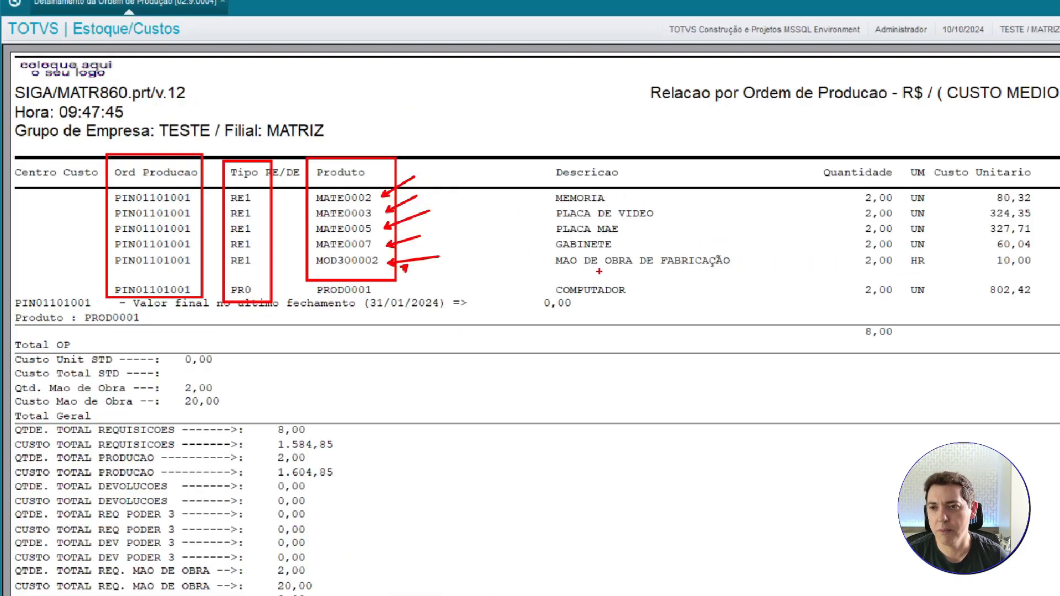
pyautogui.press('Escape')
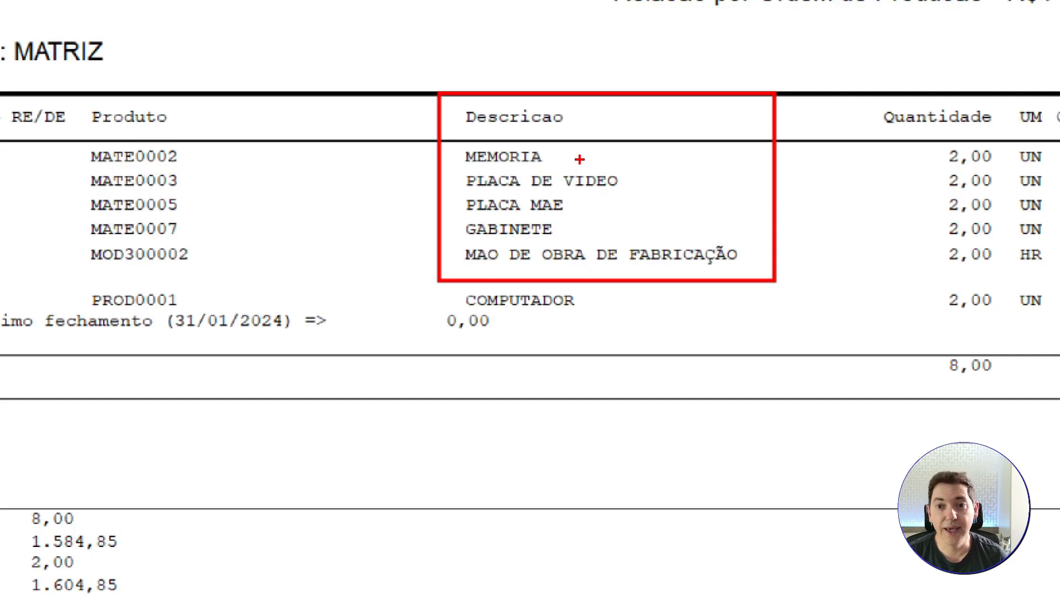
pyautogui.press('Escape')
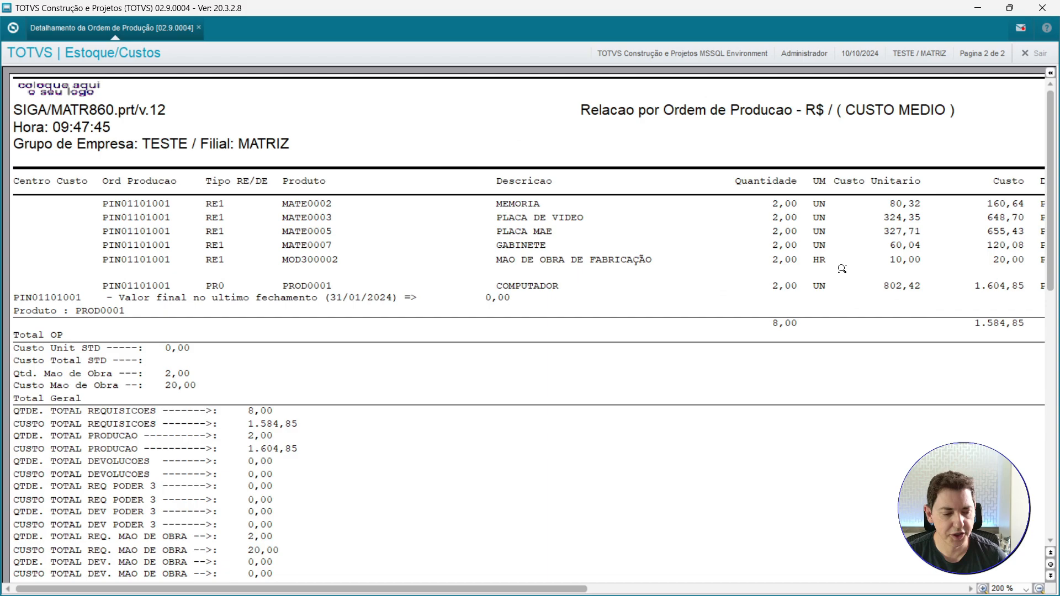
# Examine the report's quantity, unit, unit cost, cost, document and issue date columns for each line.
pyautogui.hotkey('ctrl', '1')
pyautogui.moveTo(705, 163); pyautogui.dragTo(831, 284)
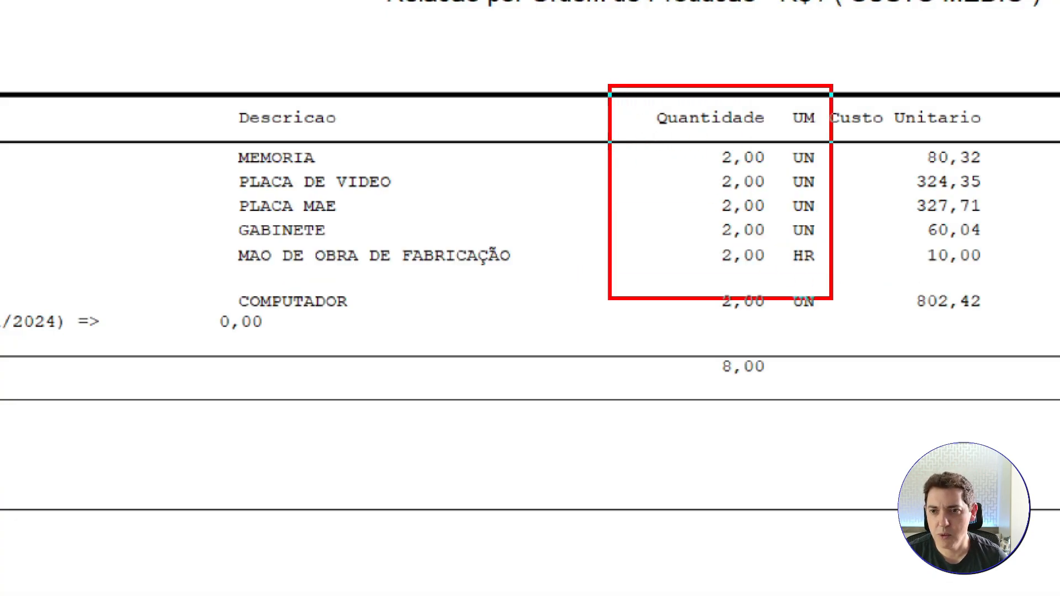
pyautogui.press('Escape')
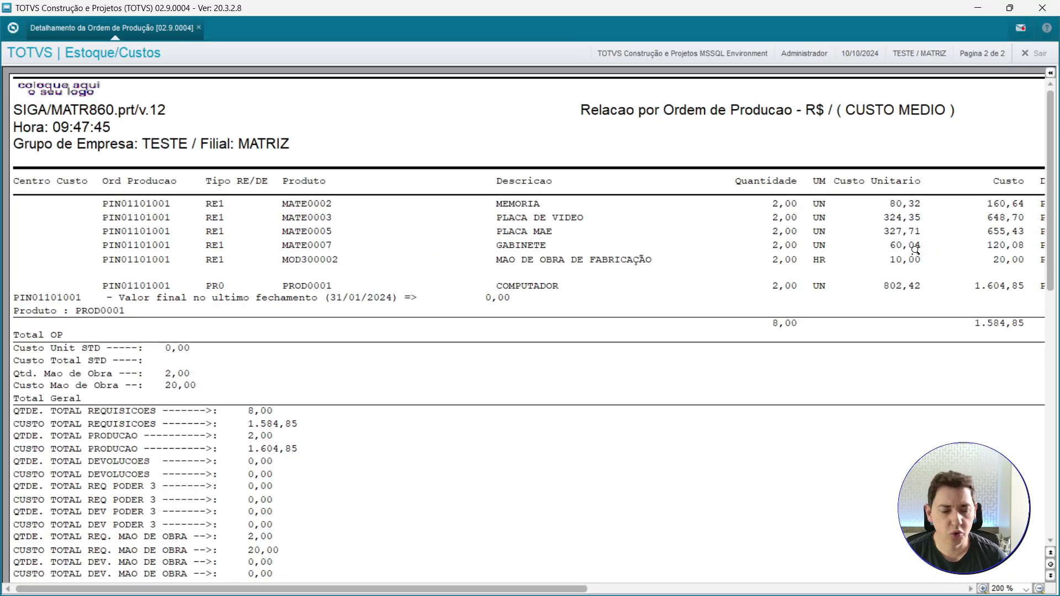
pyautogui.hotkey('ctrl', '1')
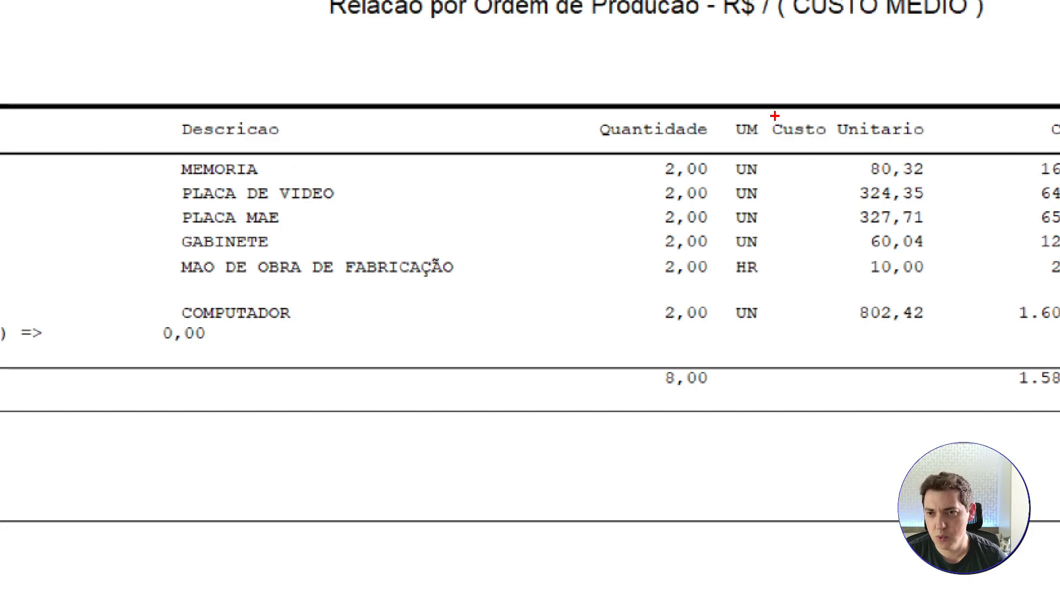
pyautogui.moveTo(831, 162); pyautogui.dragTo(946, 287)
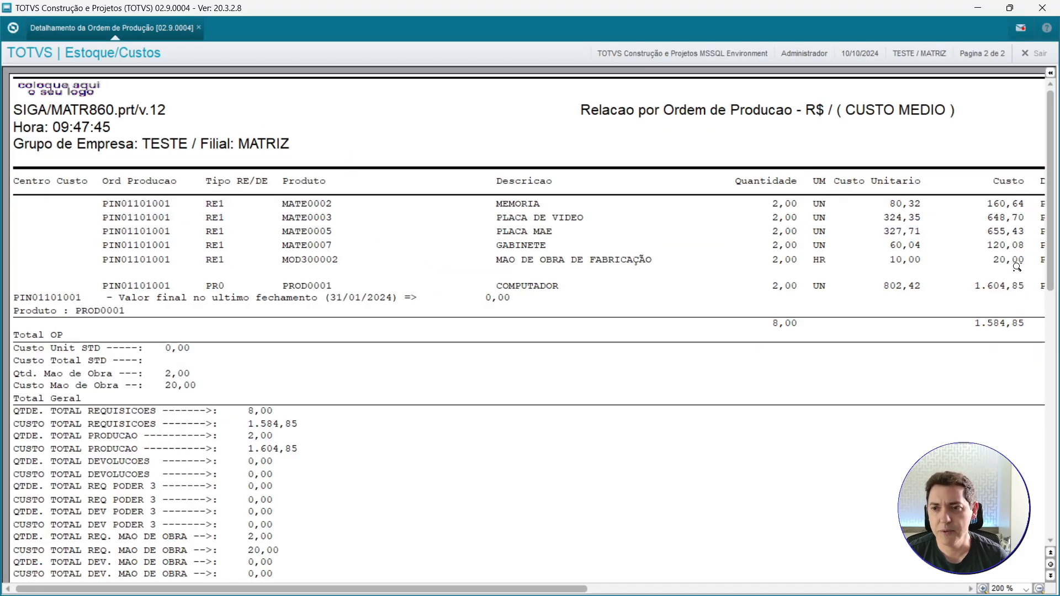
pyautogui.moveTo(579, 592); pyautogui.dragTo(795, 591)
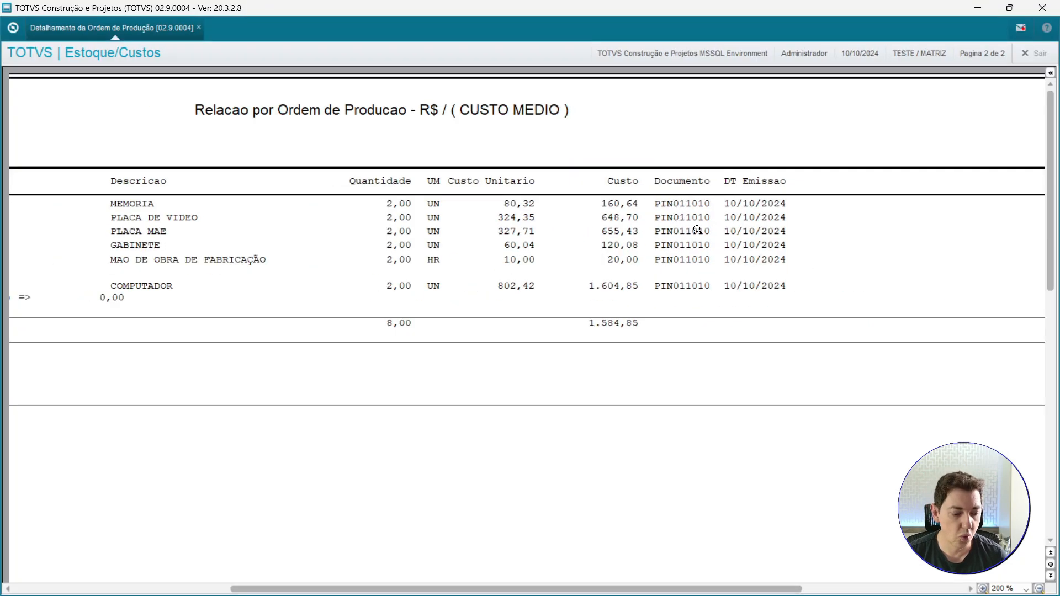
pyautogui.hotkey('ctrl', '1')
pyautogui.click(700, 230)
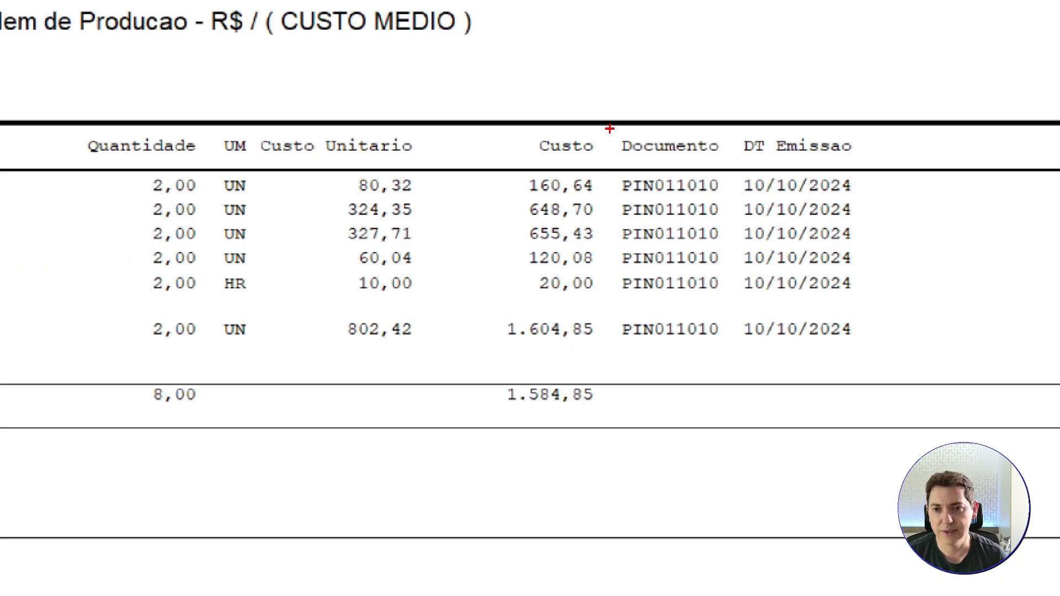
pyautogui.moveTo(609, 130)
pyautogui.mouseDown()
pyautogui.moveTo(609, 160)
pyautogui.moveTo(724, 381)
pyautogui.mouseUp()
pyautogui.moveTo(741, 118); pyautogui.dragTo(872, 359)
pyautogui.press('Escape')
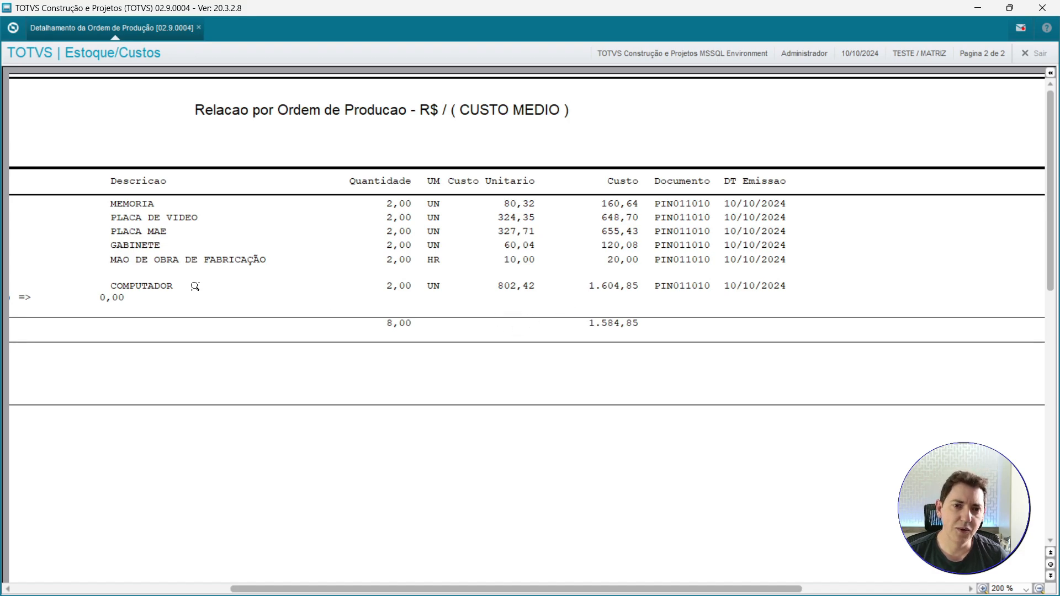
pyautogui.hotkey('ctrl', '1')
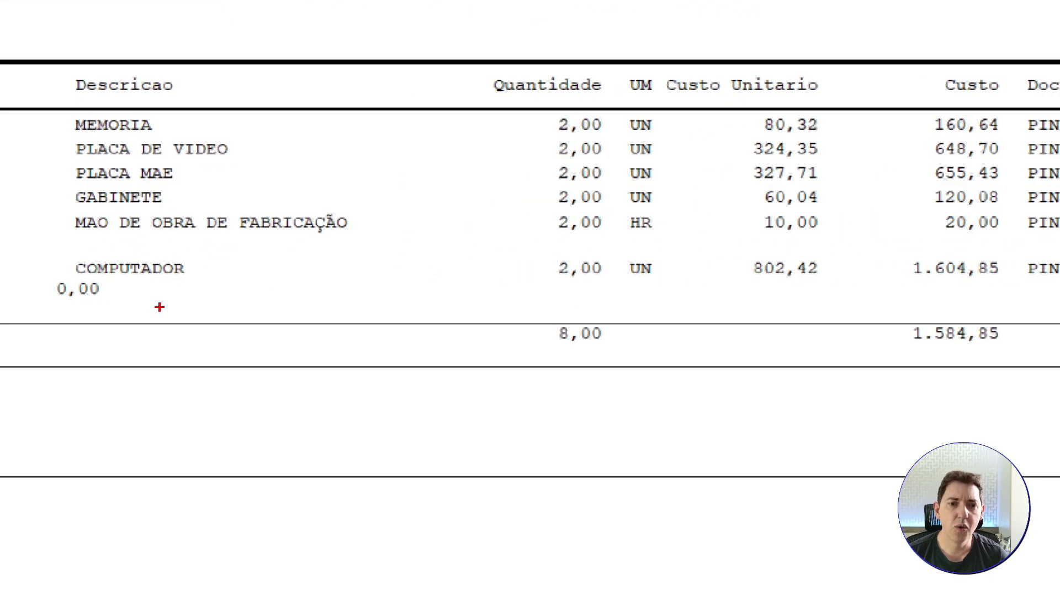
pyautogui.moveTo(160, 287); pyautogui.dragTo(182, 356)
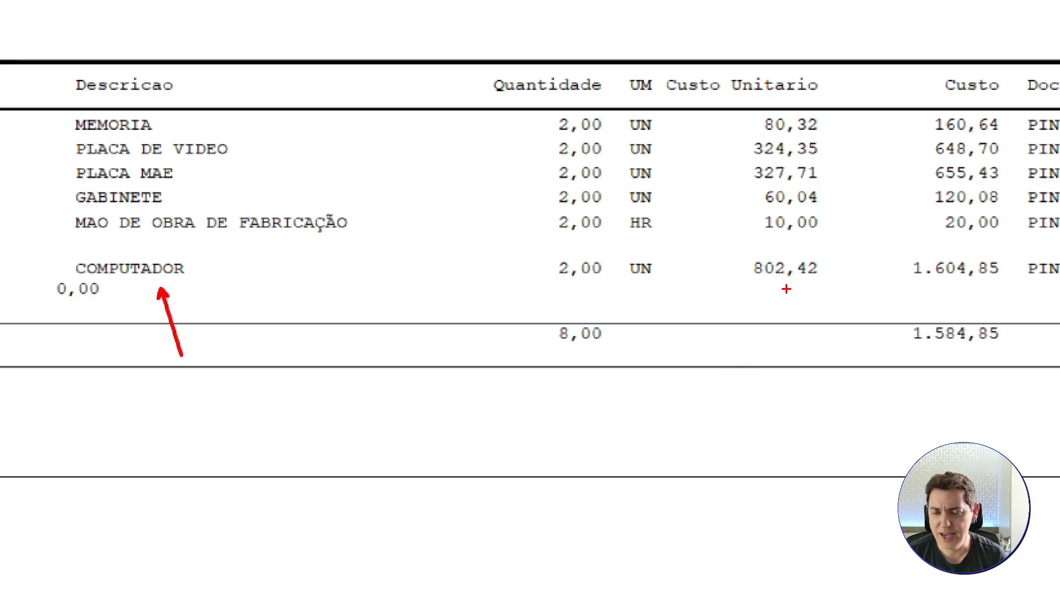
pyautogui.moveTo(784, 288); pyautogui.dragTo(793, 354)
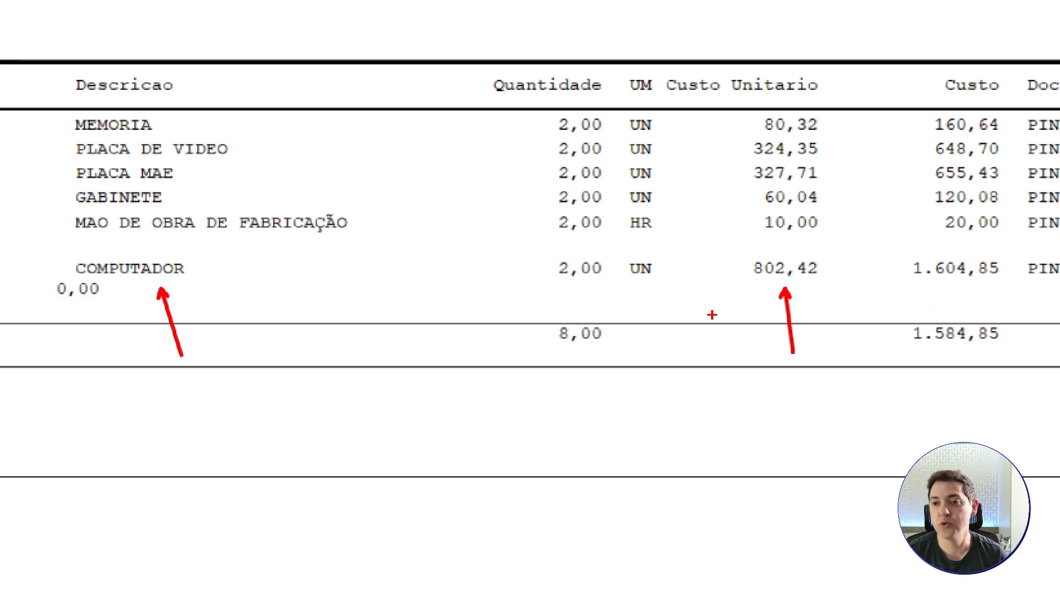
pyautogui.moveTo(919, 289); pyautogui.dragTo(870, 350)
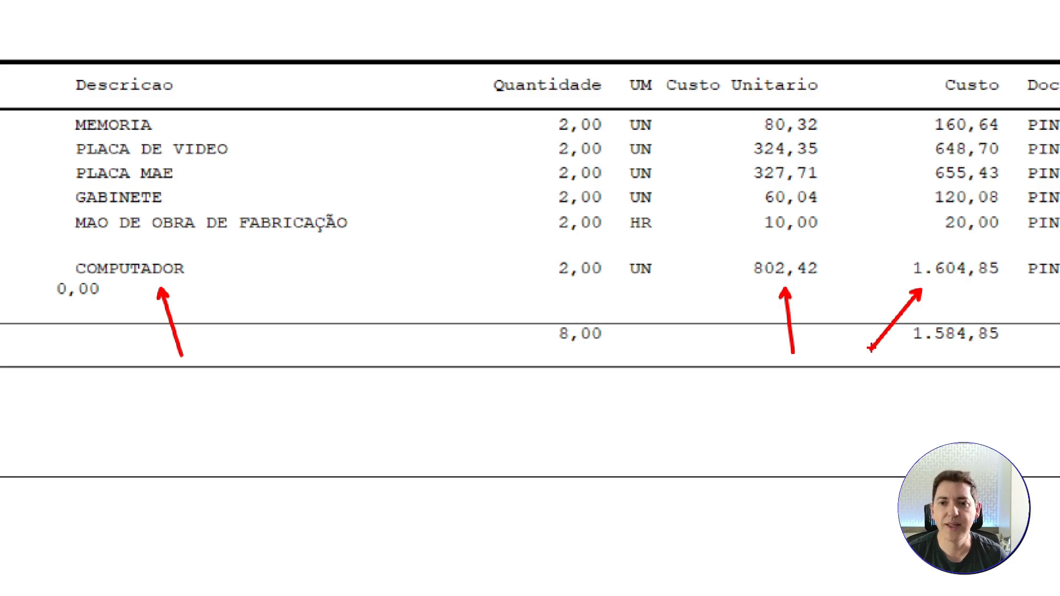
pyautogui.press('Escape')
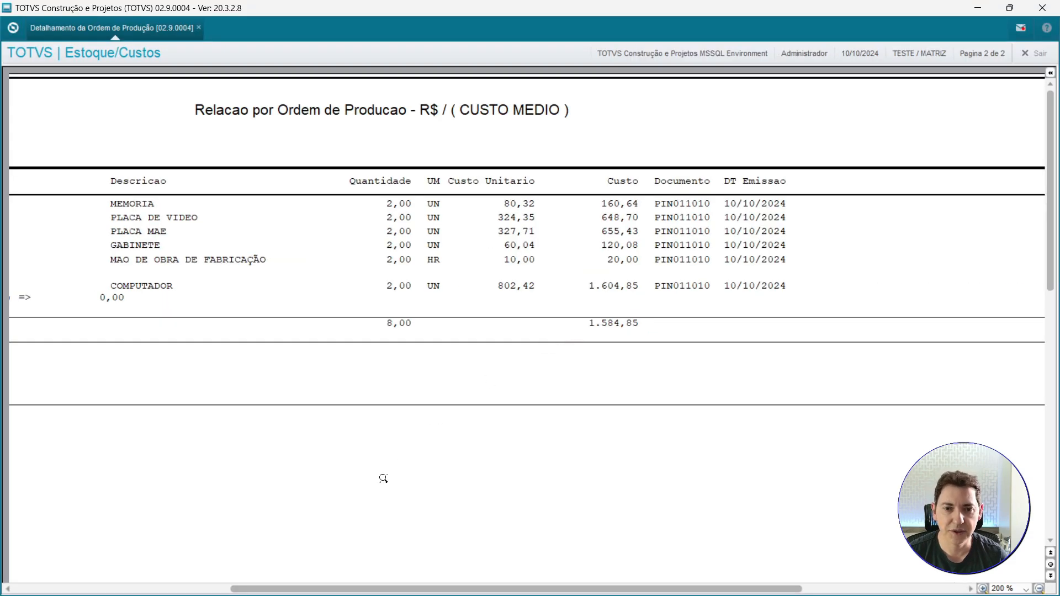
# Examine the order's total cost line and the report's general totals section.
pyautogui.moveTo(352, 589); pyautogui.dragTo(265, 592)
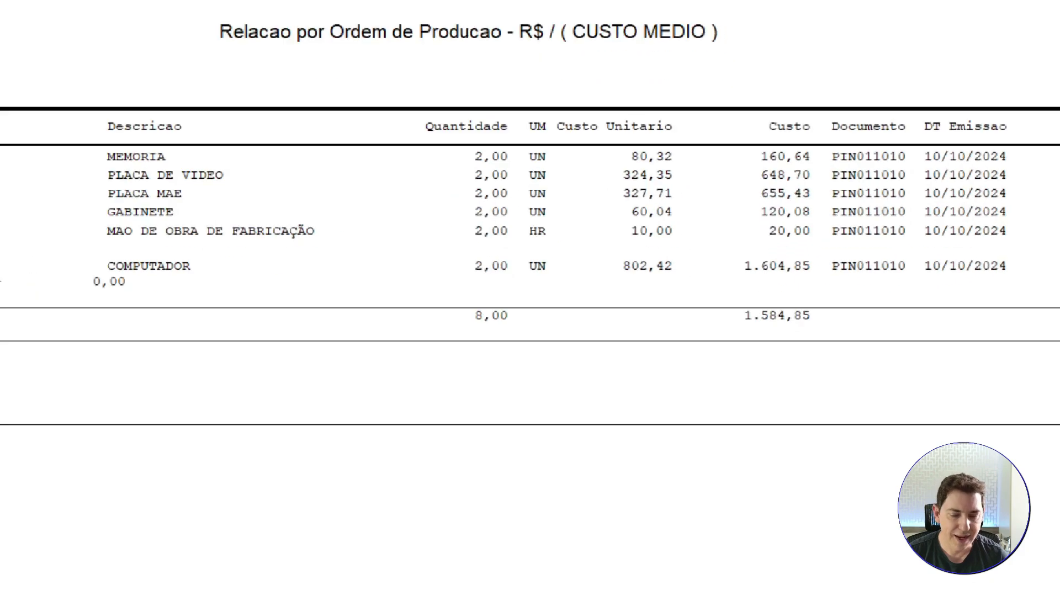
pyautogui.moveTo(774, 331); pyautogui.dragTo(713, 408)
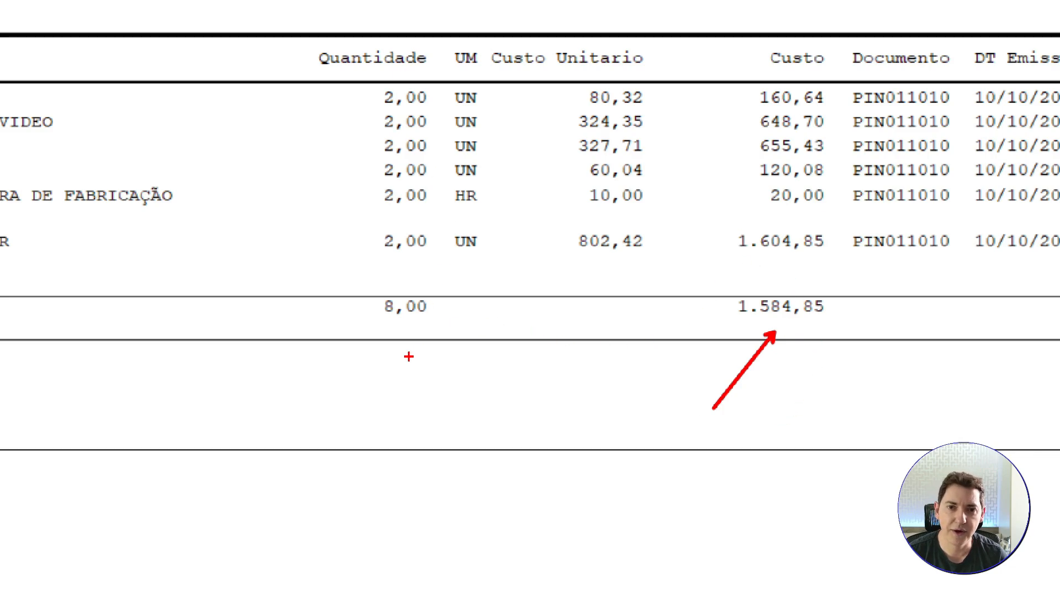
pyautogui.press('Escape')
pyautogui.moveTo(294, 589); pyautogui.dragTo(154, 583)
pyautogui.scroll(-1, 51, 383)
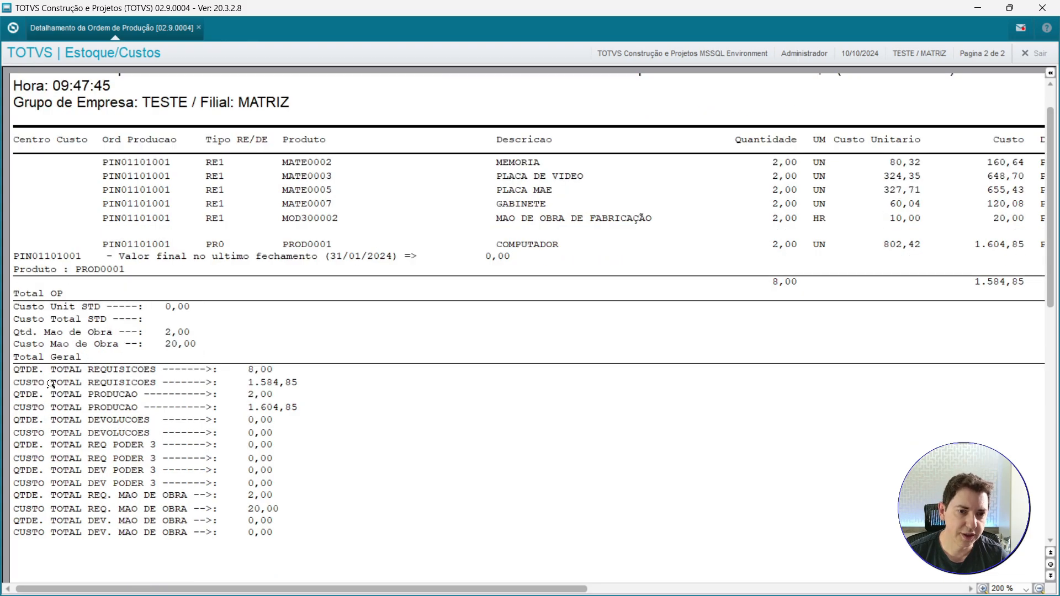
pyautogui.hotkey('ctrl', '1')
pyautogui.click(62, 383)
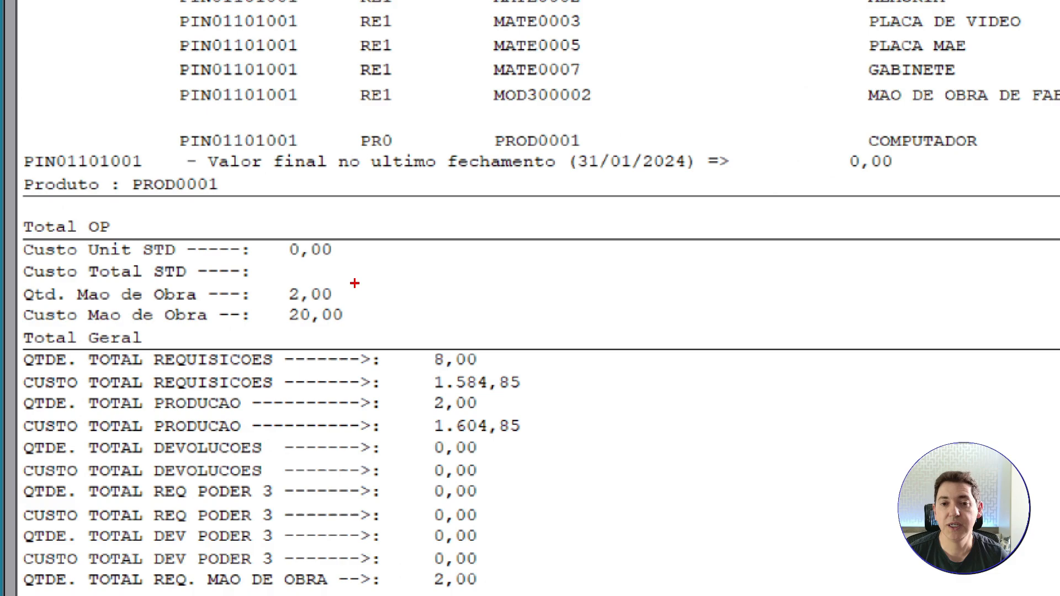
# Examine the order's labour quantity and cost lines and the general requisition and production totals.
pyautogui.moveTo(354, 284); pyautogui.dragTo(415, 267)
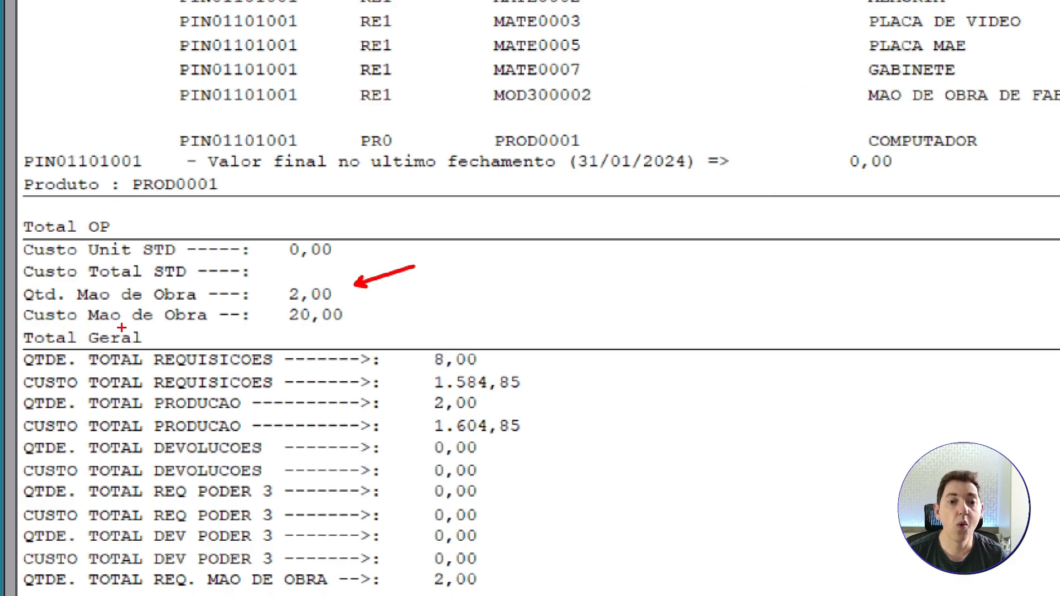
pyautogui.moveTo(370, 313); pyautogui.dragTo(424, 290)
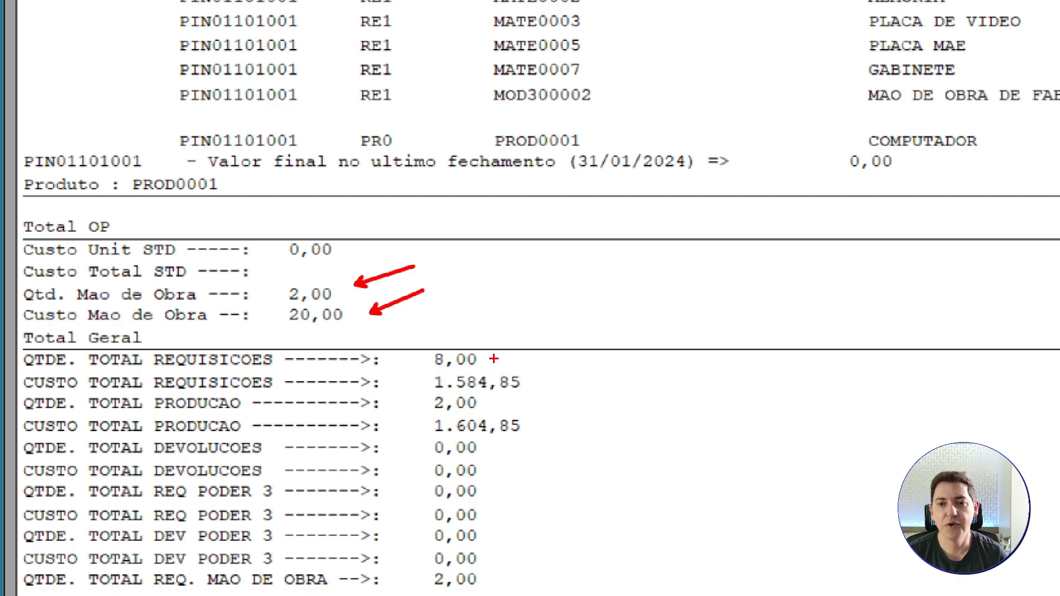
pyautogui.moveTo(494, 360); pyautogui.dragTo(570, 309)
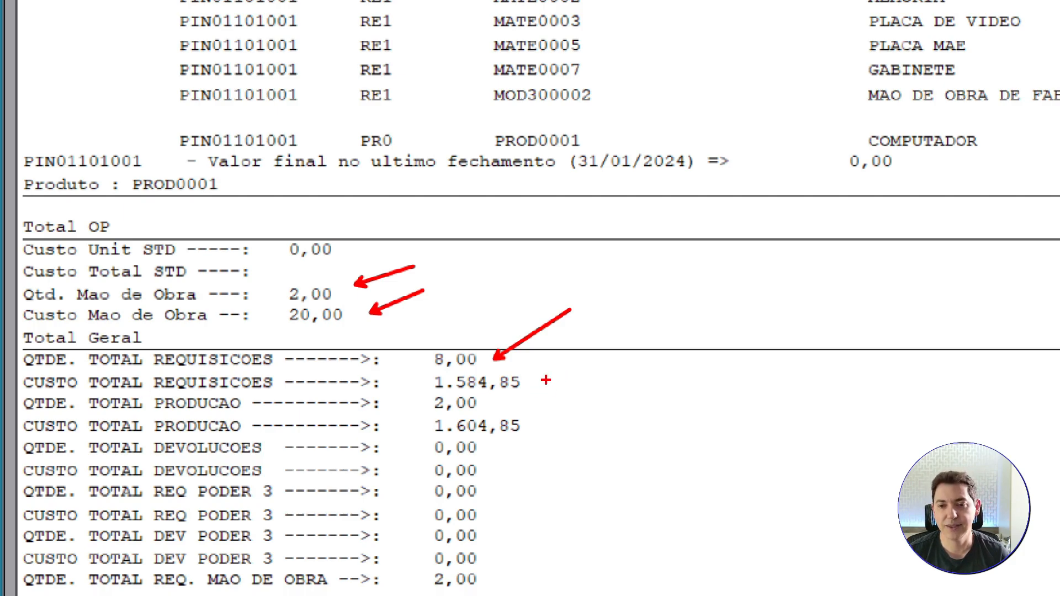
pyautogui.moveTo(546, 380); pyautogui.dragTo(598, 365)
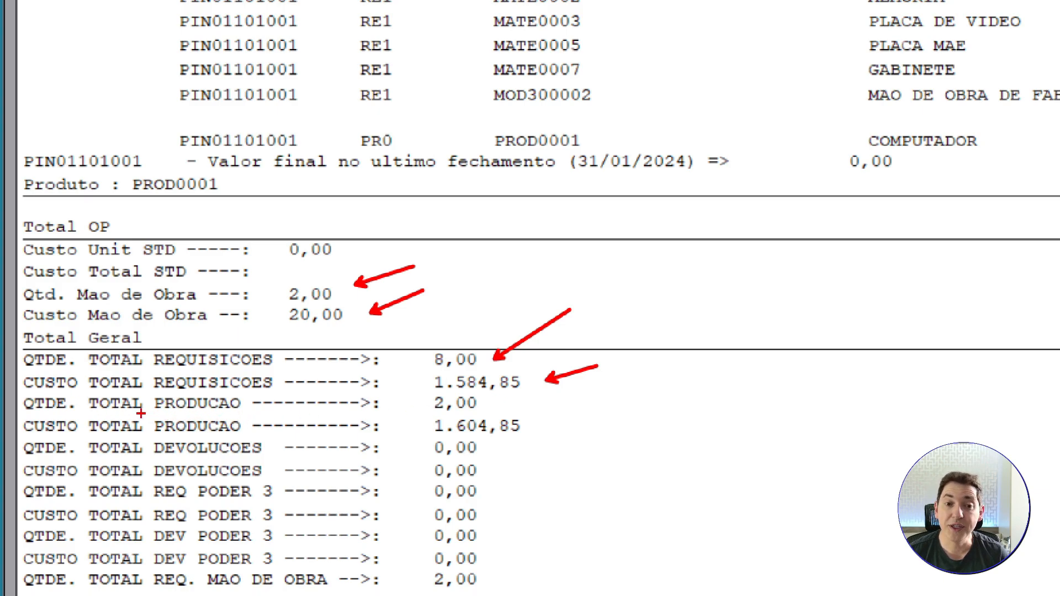
pyautogui.moveTo(485, 400); pyautogui.dragTo(532, 389)
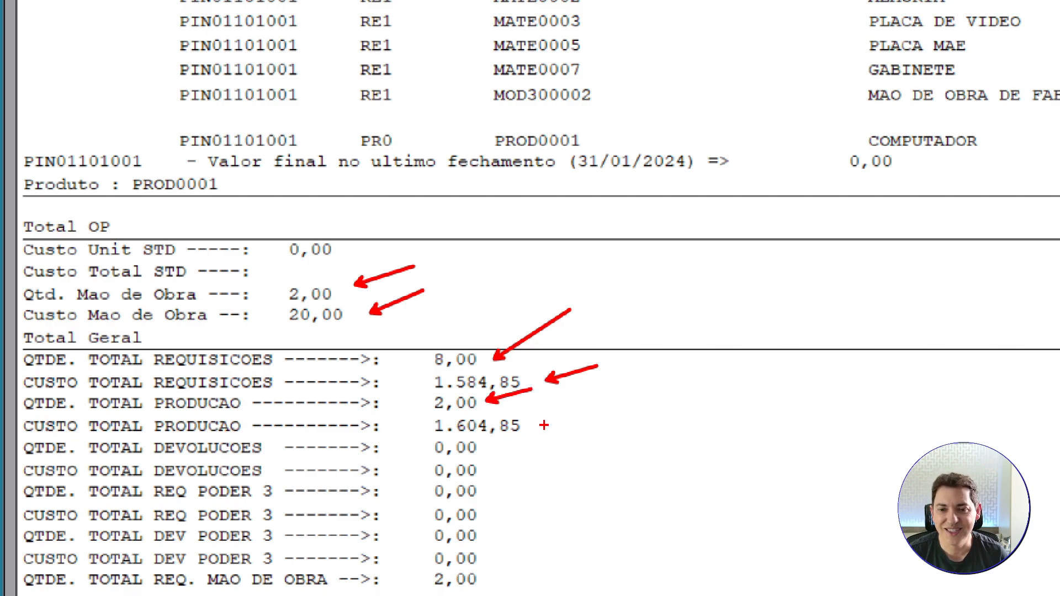
pyautogui.moveTo(544, 425); pyautogui.dragTo(592, 409)
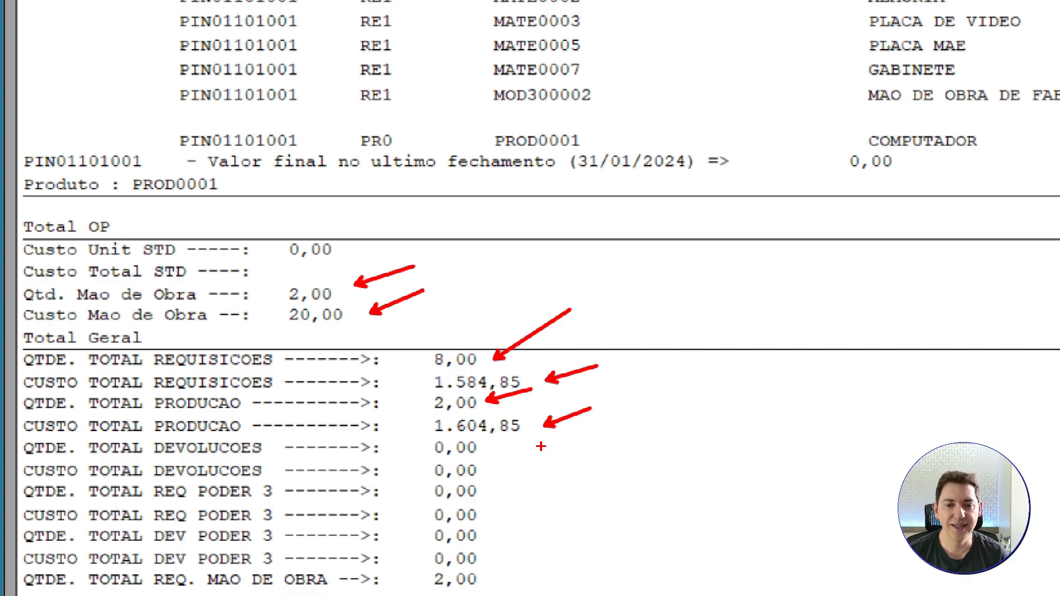
pyautogui.press('Escape')
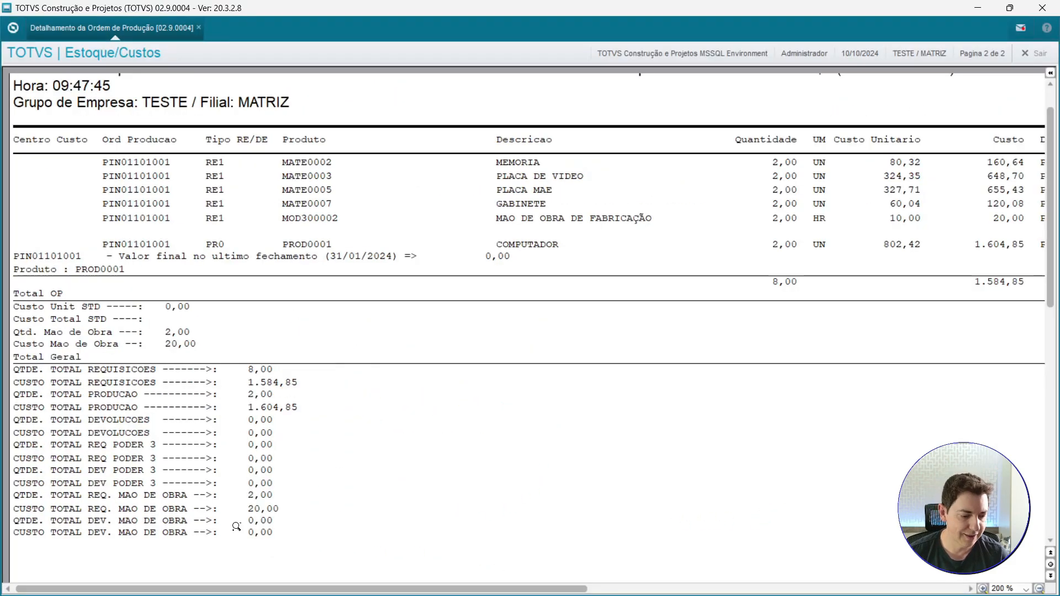
# Examine the labour requisition quantity and cost totals at the end of the report.
pyautogui.hotkey('ctrl', '1')
pyautogui.click(118, 521)
pyautogui.moveTo(504, 473); pyautogui.dragTo(551, 442)
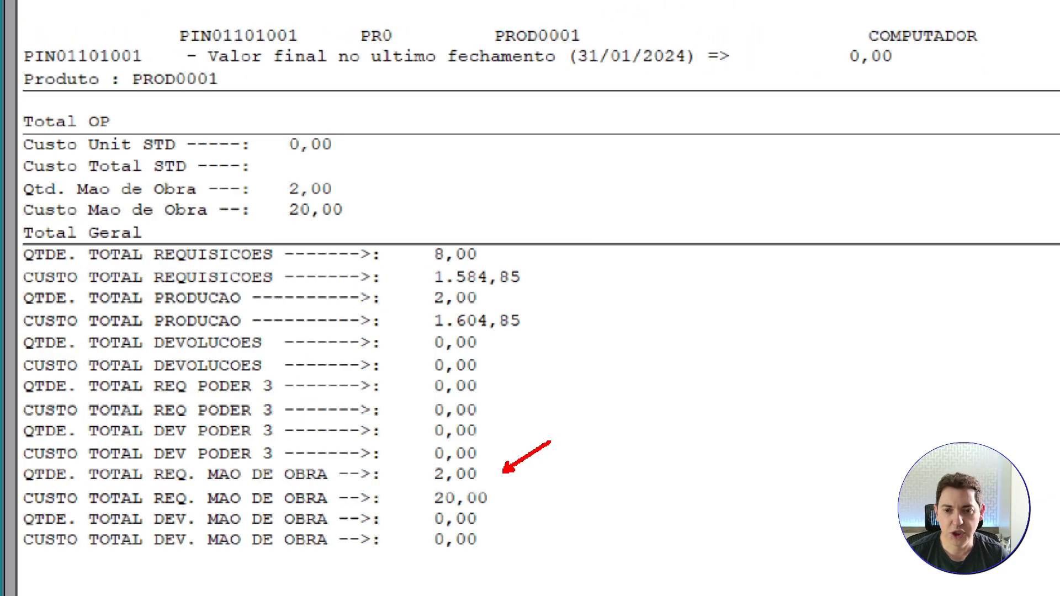
pyautogui.moveTo(515, 493); pyautogui.dragTo(599, 447)
pyautogui.press('Escape')
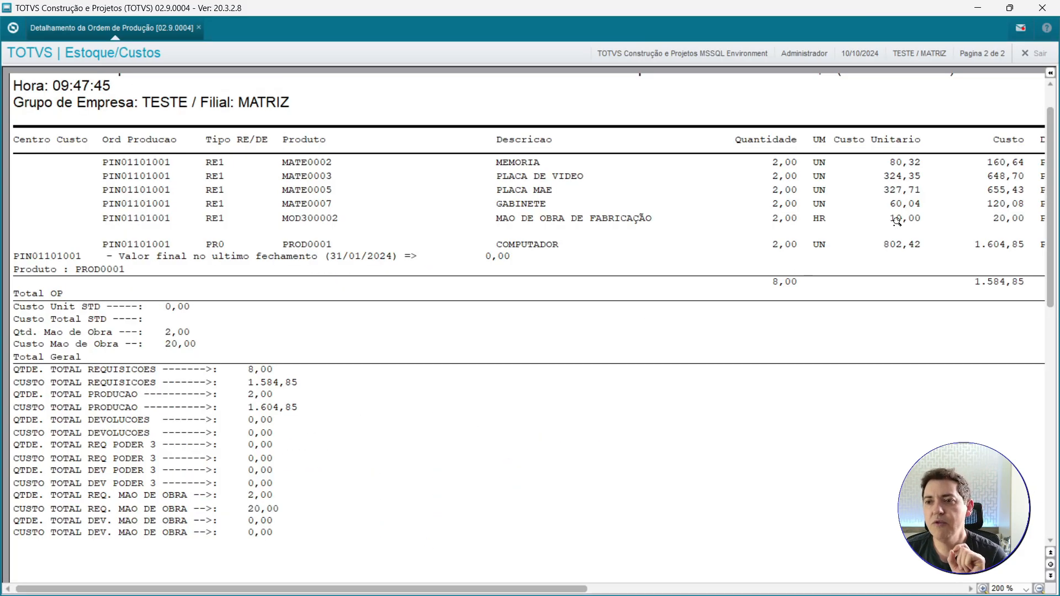
# Close the report preview and reopen the Detalhamento da Ordem de Produção report.
pyautogui.click(1037, 53)
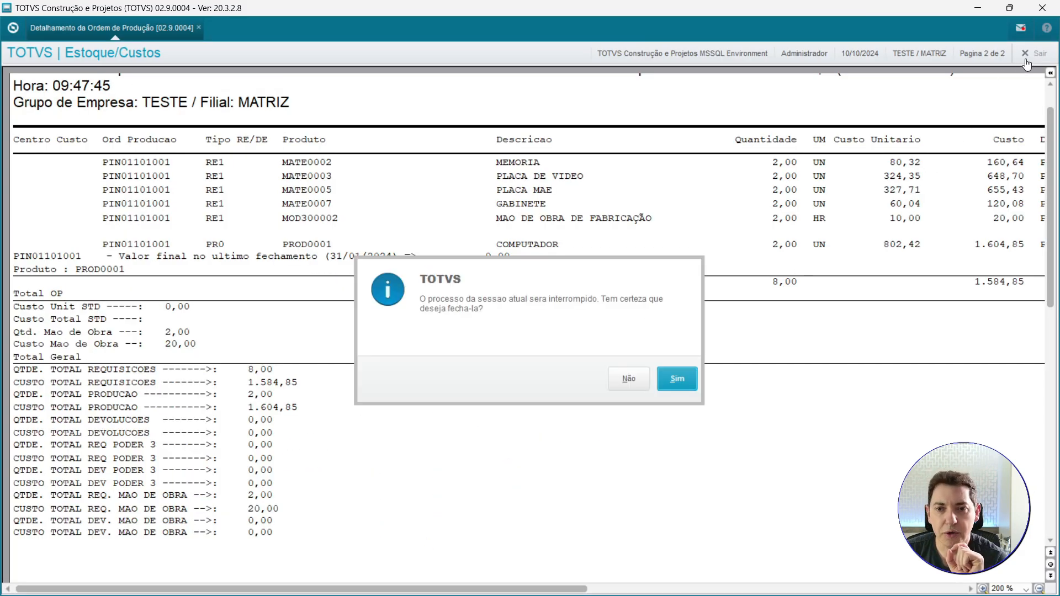
pyautogui.click(665, 386)
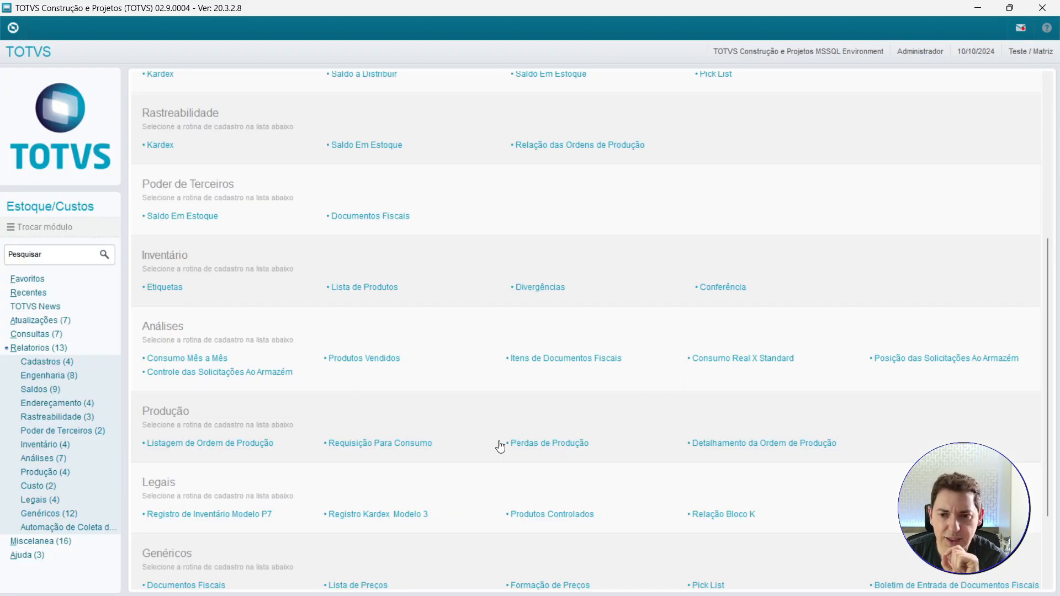
pyautogui.click(711, 445)
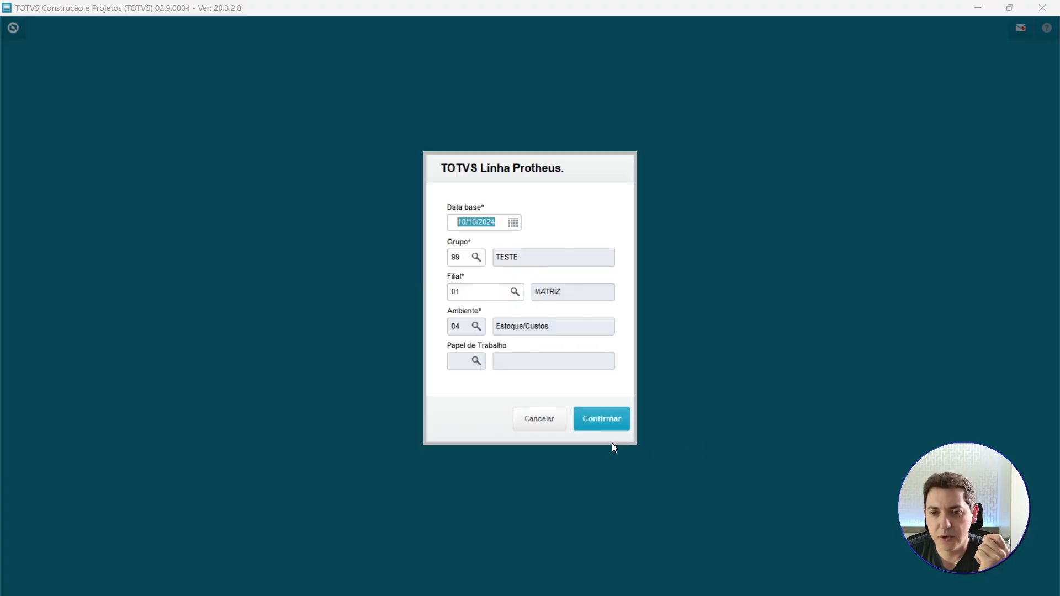
pyautogui.click(614, 424)
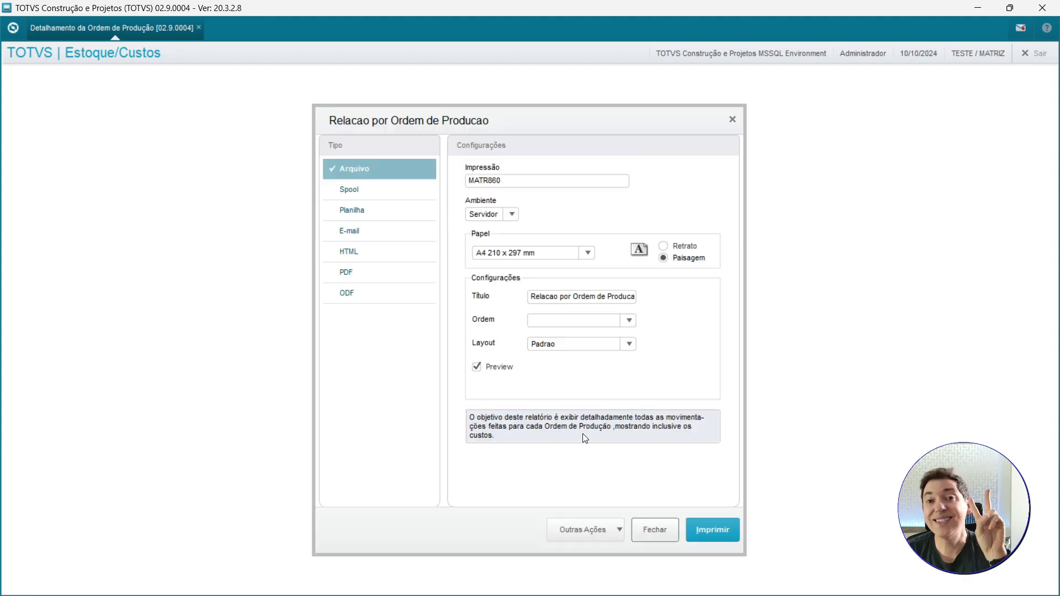
# Set the production order range to PIN01201001 through PIN01201001 and print the report, overwriting the existing spool file.
pyautogui.click(581, 529)
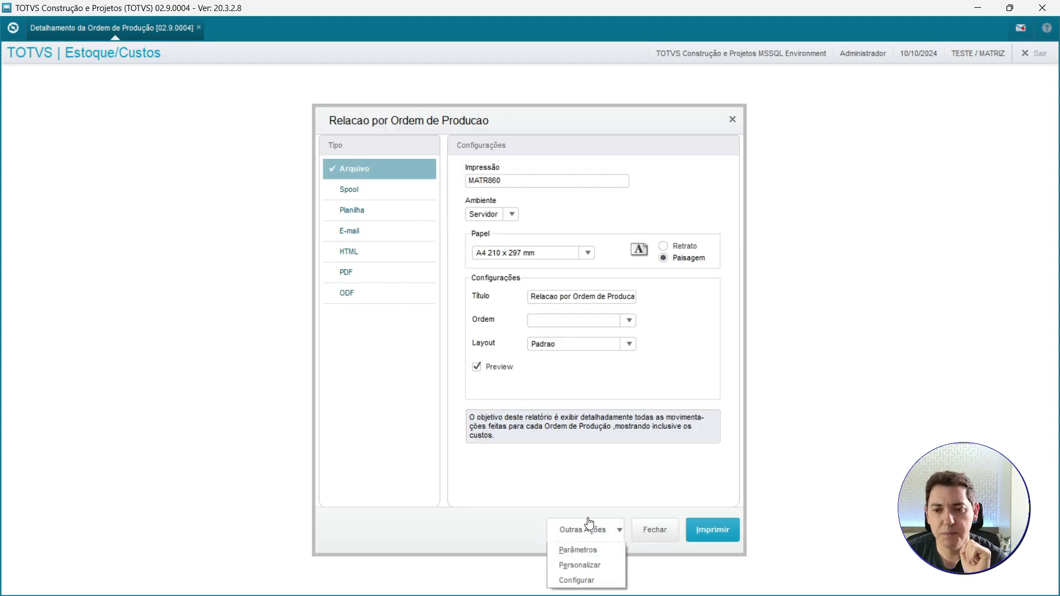
pyautogui.click(587, 551)
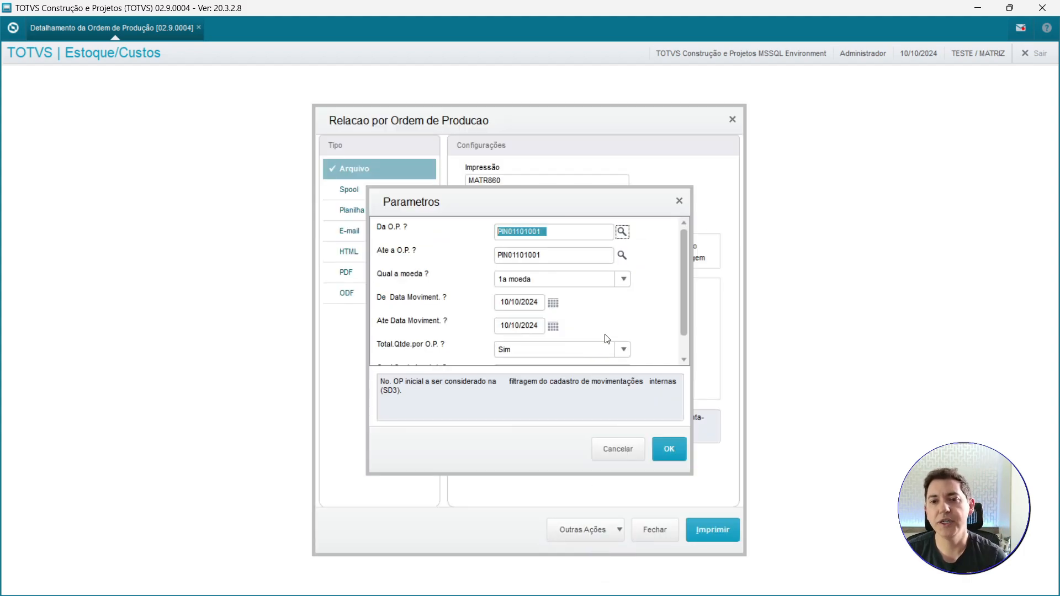
pyautogui.click(518, 231)
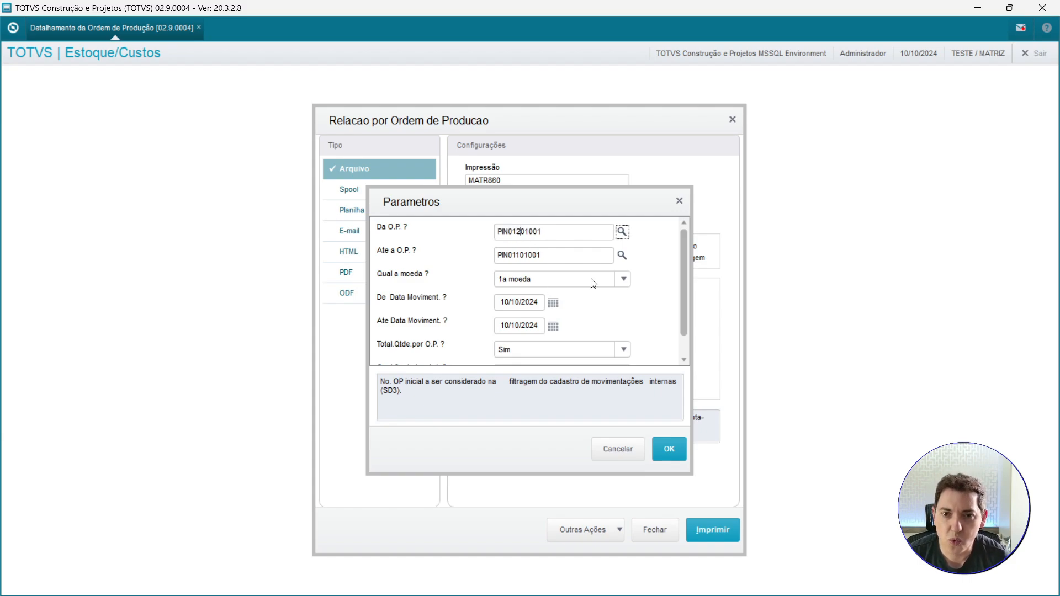
pyautogui.click(513, 256)
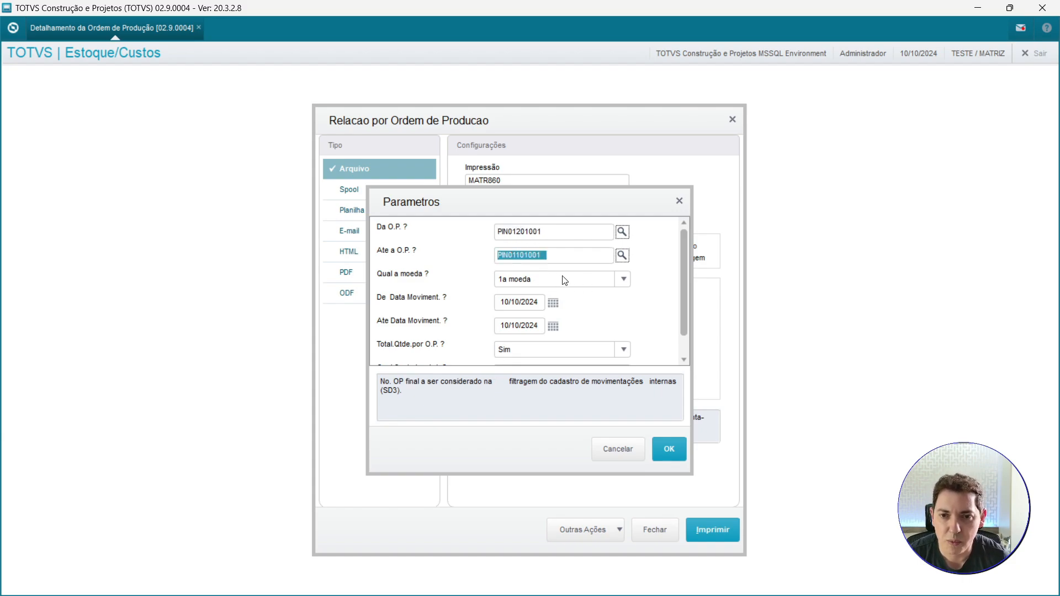
pyautogui.press('Right')
pyautogui.press('Right')
pyautogui.press('Right')
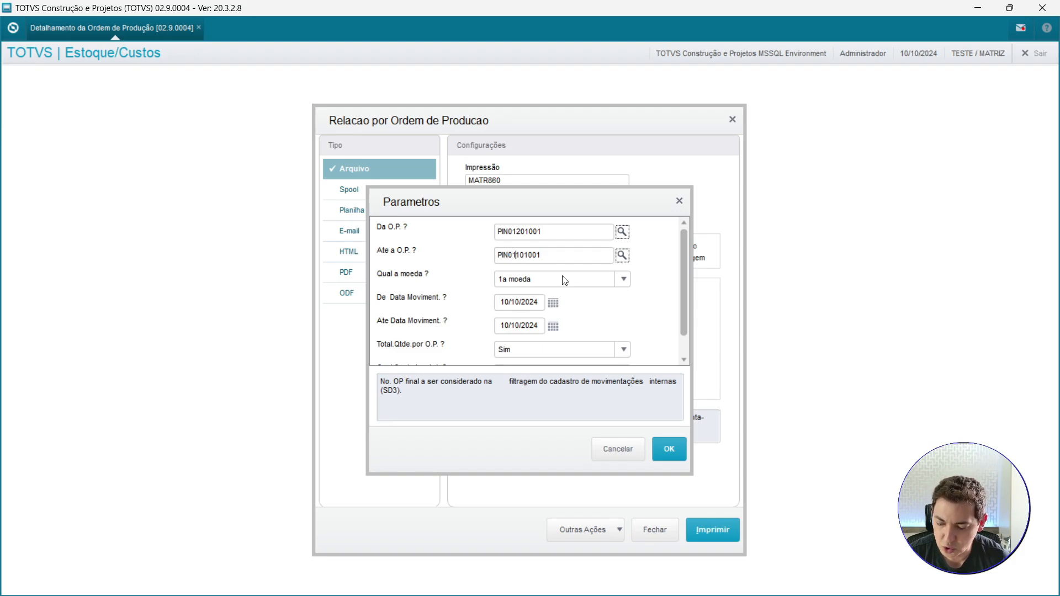
pyautogui.write('2')
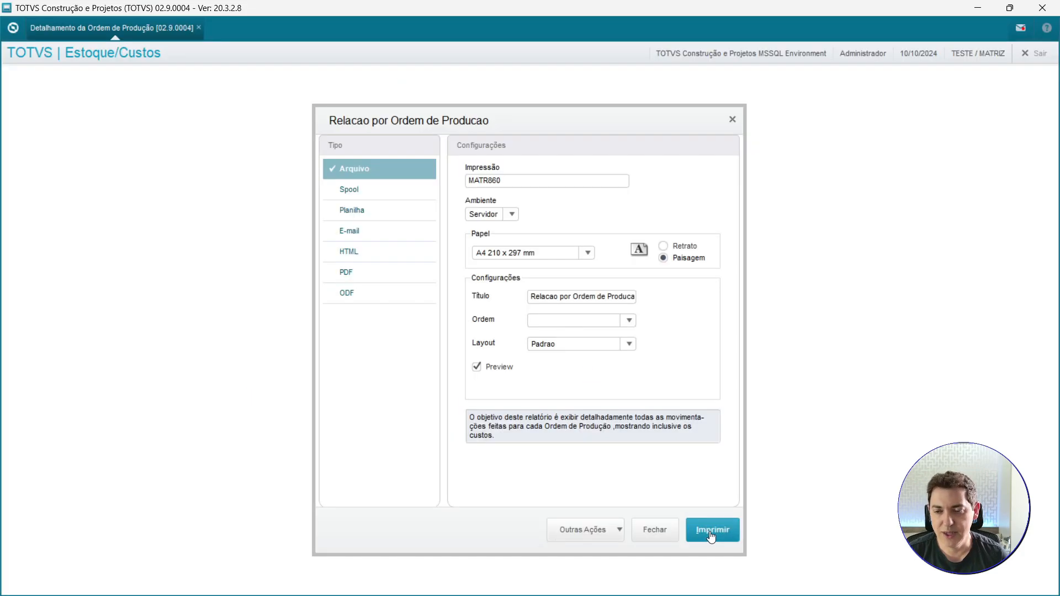
pyautogui.click(710, 531)
pyautogui.click(680, 375)
# Examine the report lines for order PIN01201001, including the CHIP R27 component and the computer's unit cost.
pyautogui.click(885, 576)
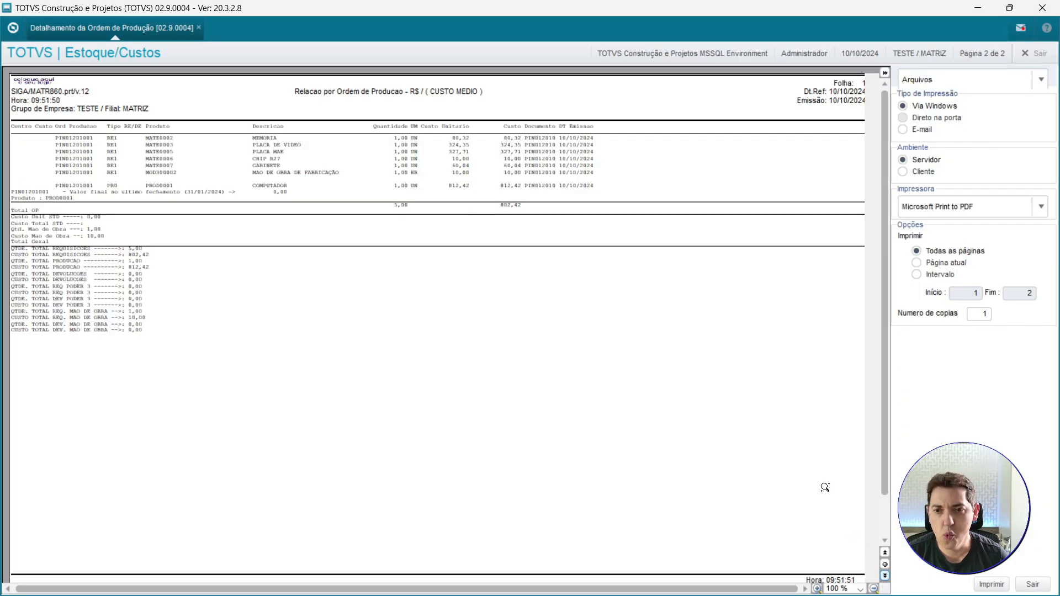
pyautogui.click(527, 210)
pyautogui.click(517, 220)
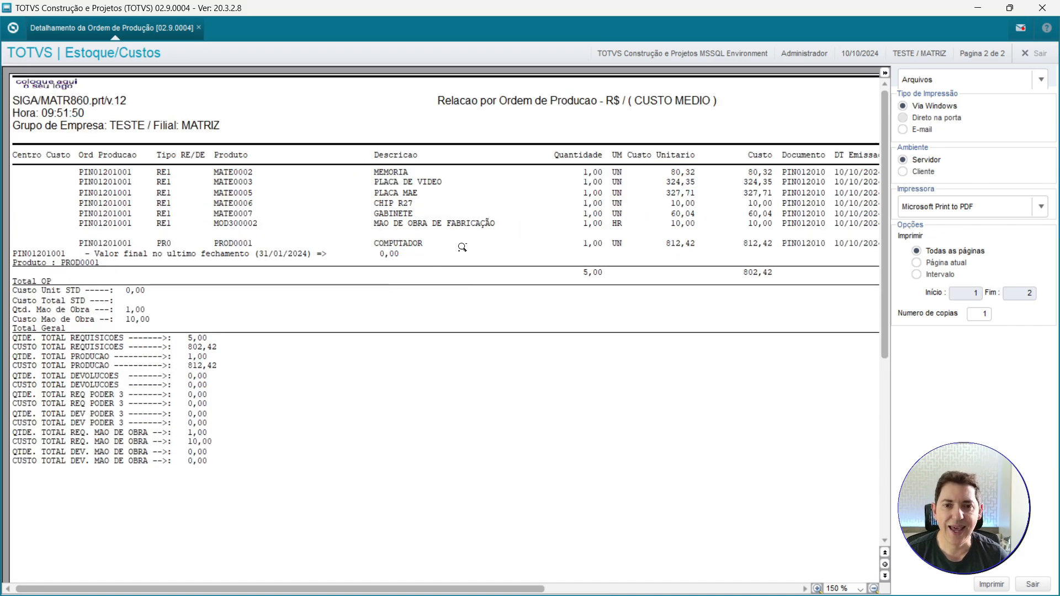
pyautogui.click(885, 72)
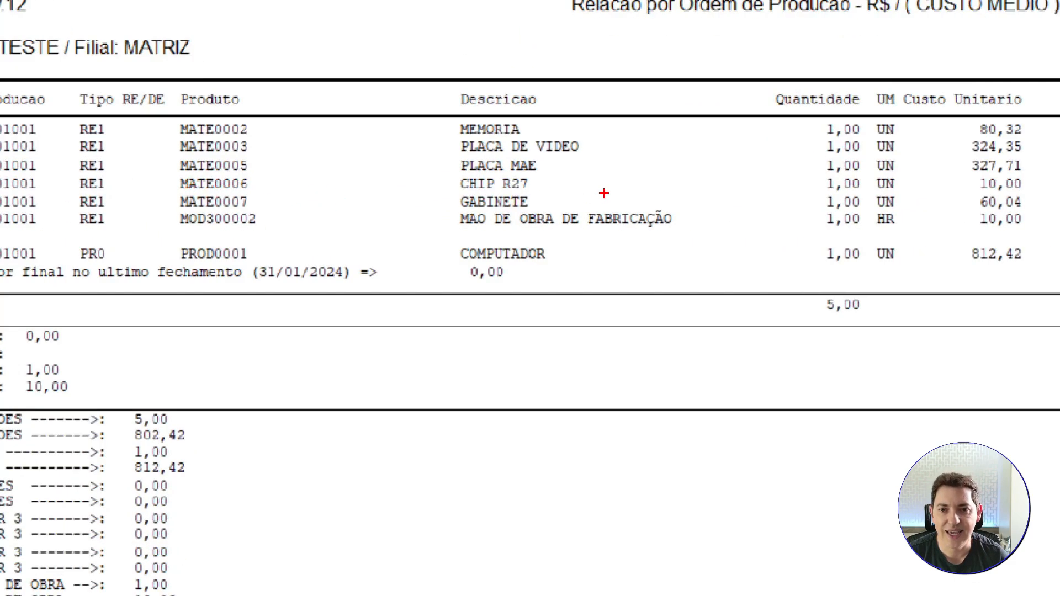
pyautogui.moveTo(569, 179); pyautogui.dragTo(638, 143)
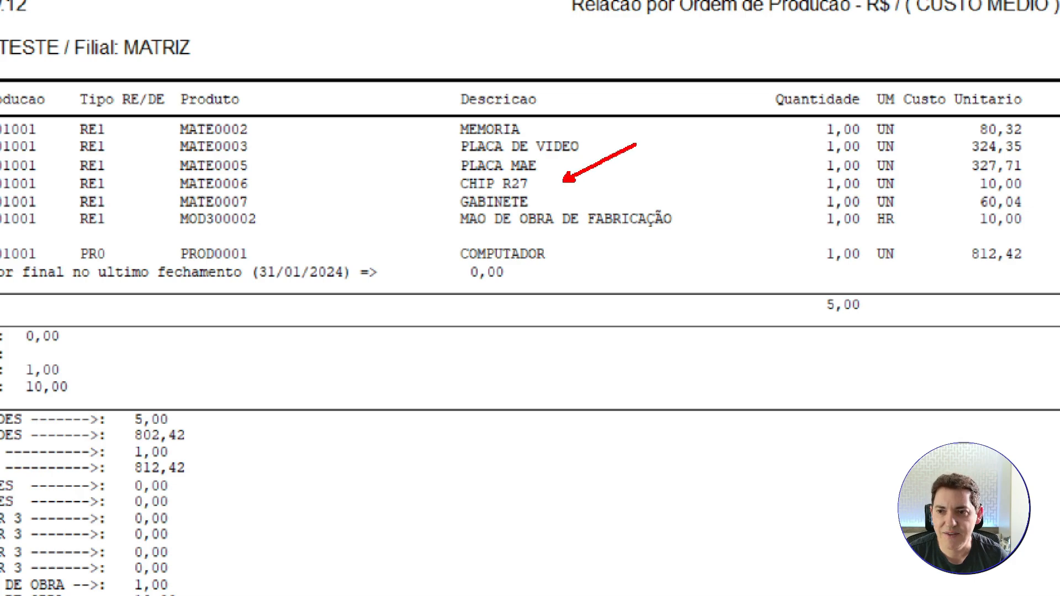
pyautogui.press('Escape')
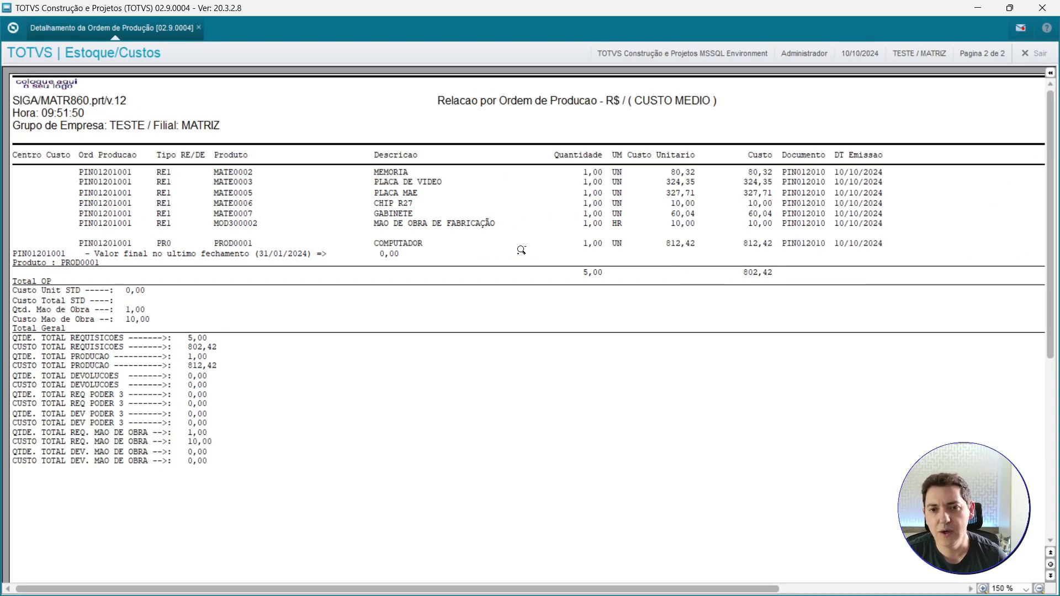
pyautogui.click(673, 259)
pyautogui.moveTo(672, 256); pyautogui.dragTo(627, 304)
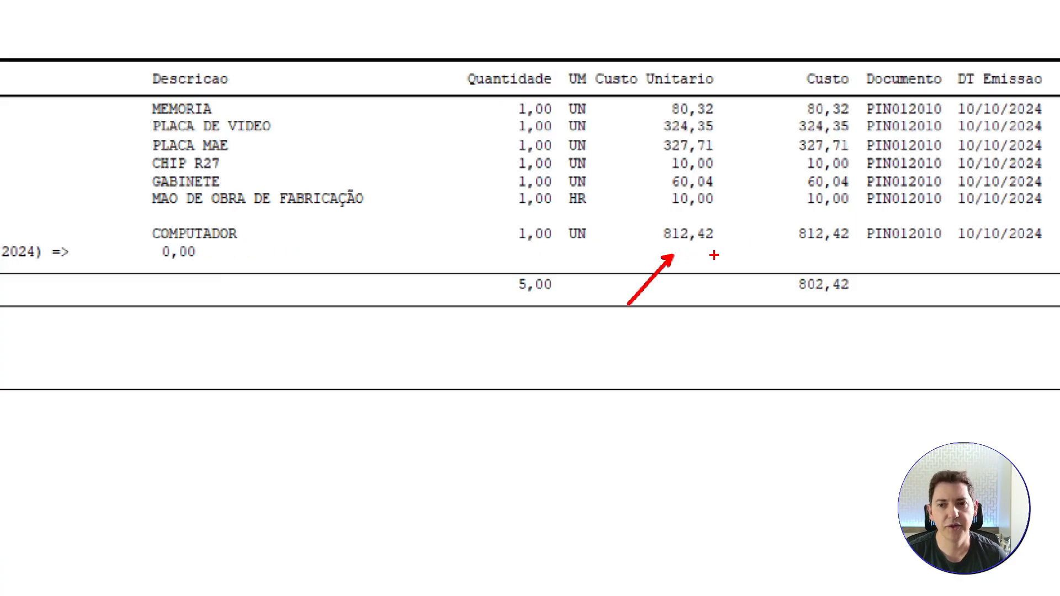
pyautogui.press('Escape')
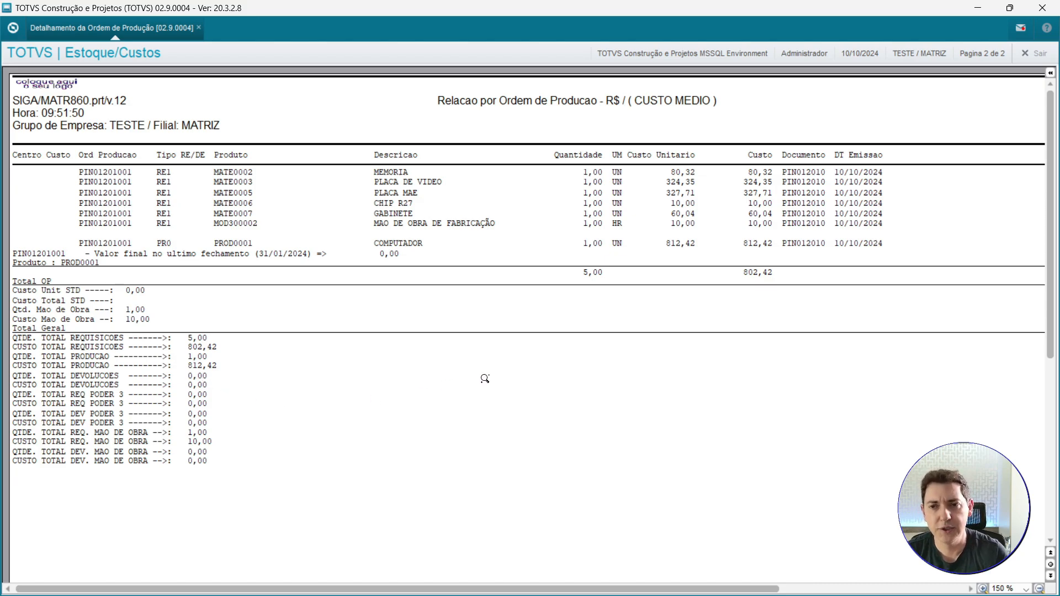
# Close the report preview and open the Detalhamento da Ordem de Produção report again.
pyautogui.click(1034, 53)
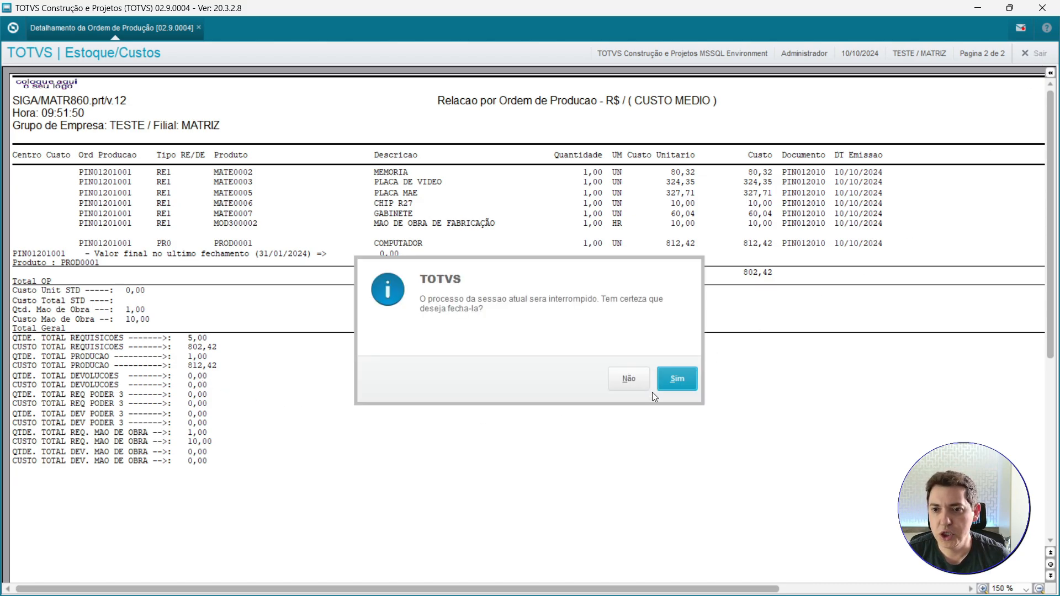
pyautogui.click(686, 383)
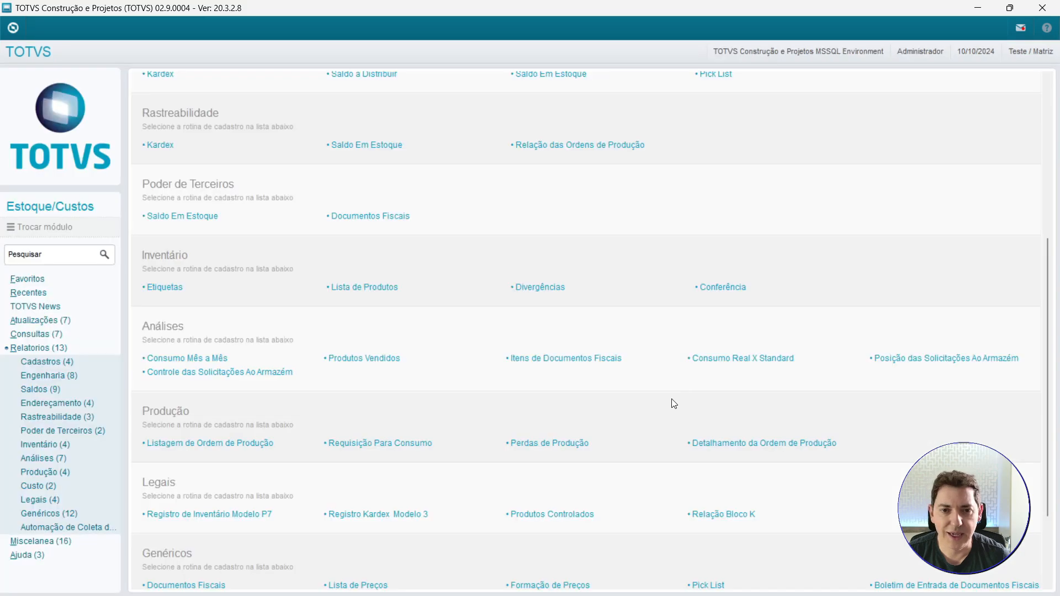
pyautogui.click(748, 450)
pyautogui.click(618, 421)
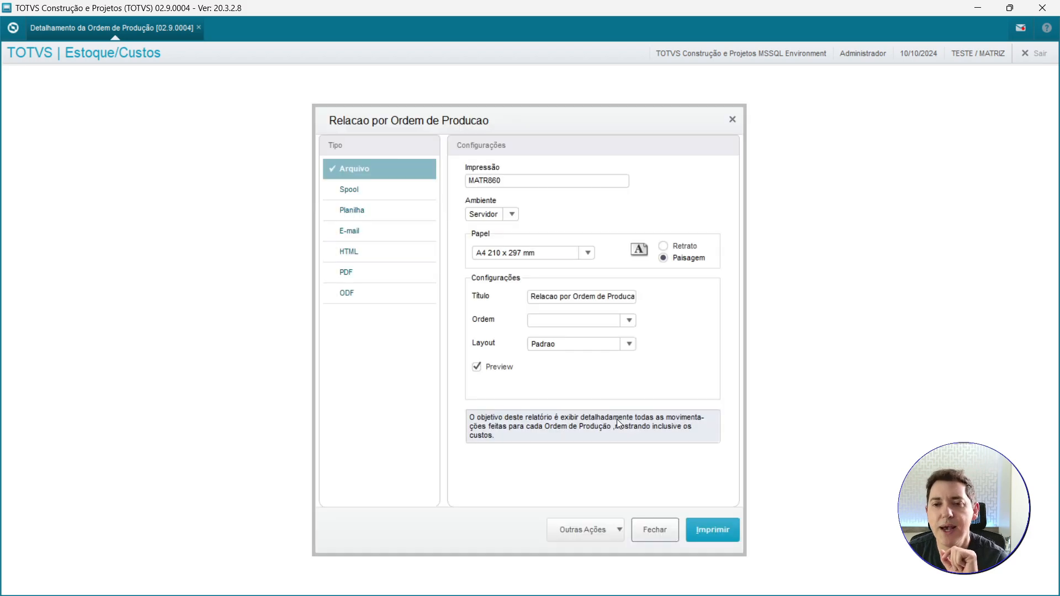
# Set the production order range to PIN01301001 through PIN01301001 and print the report, overwriting the existing spool file.
pyautogui.click(598, 532)
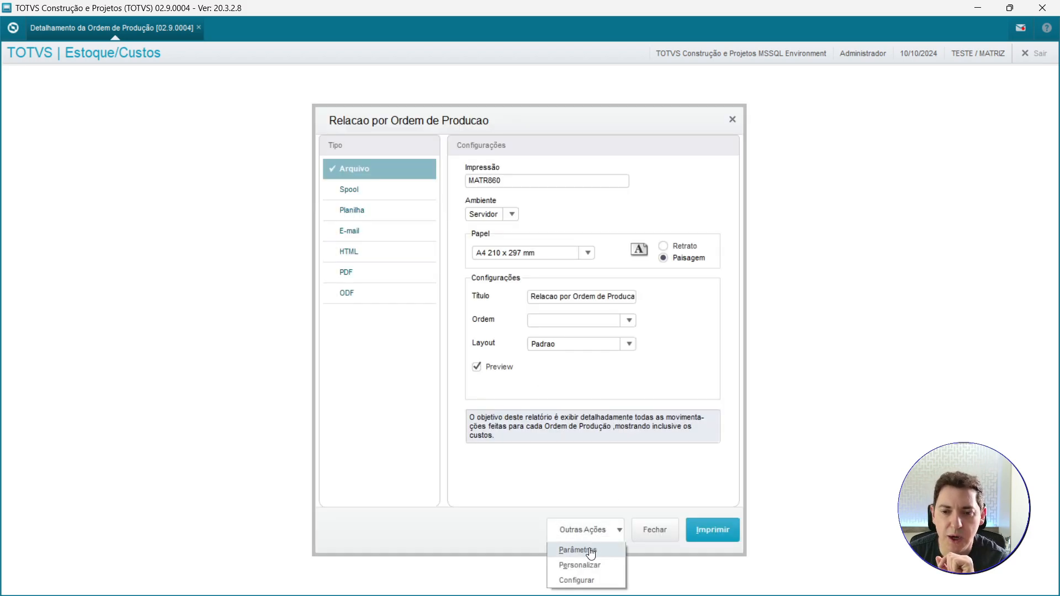
pyautogui.click(586, 550)
pyautogui.write('301001')
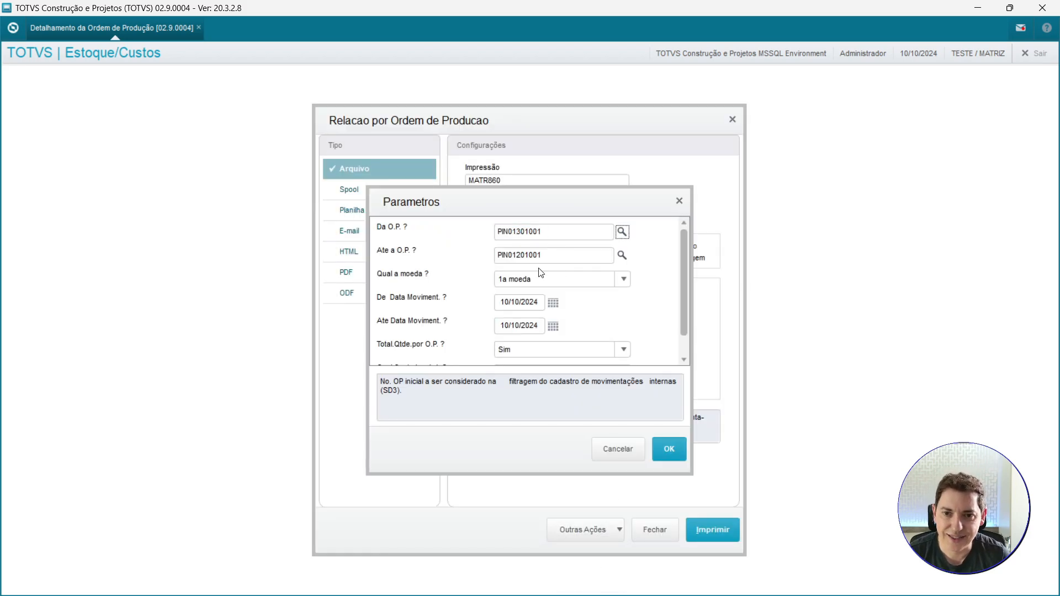
pyautogui.click(519, 253)
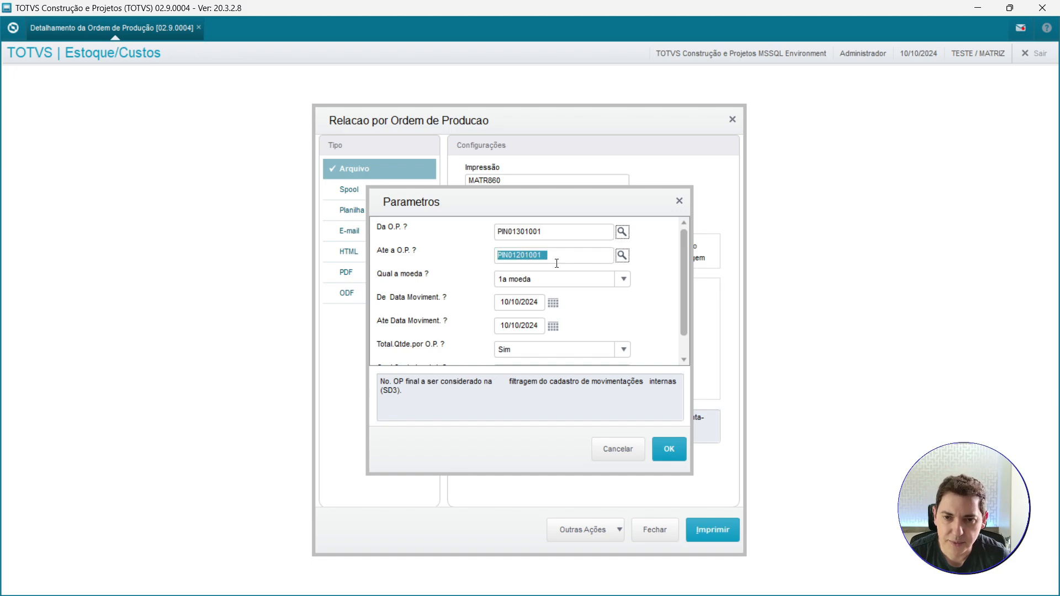
pyautogui.press('Right')
pyautogui.press('Right')
pyautogui.press('Right')
pyautogui.press('Right')
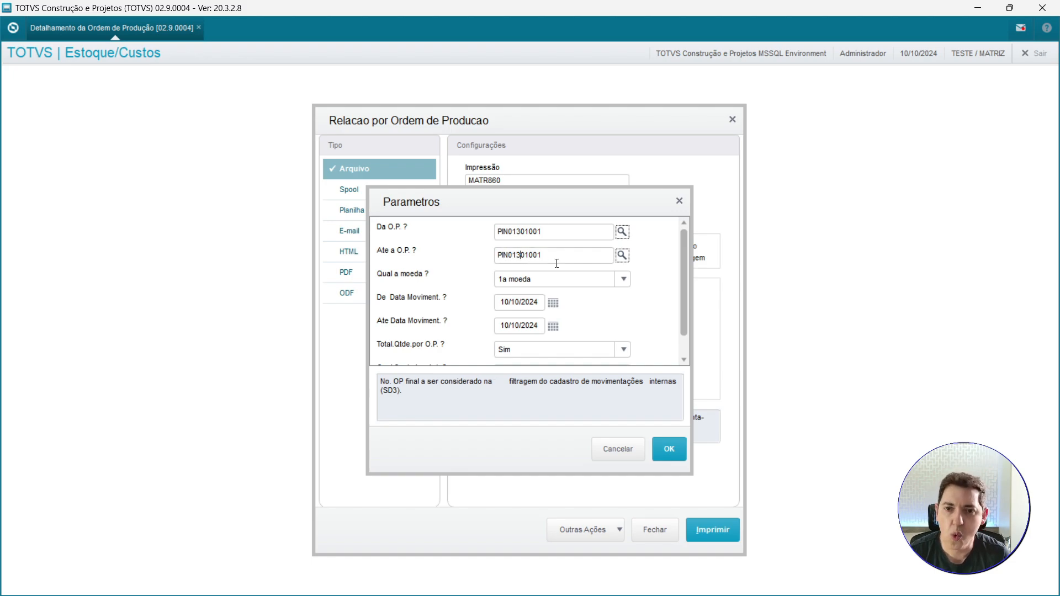
pyautogui.click(670, 452)
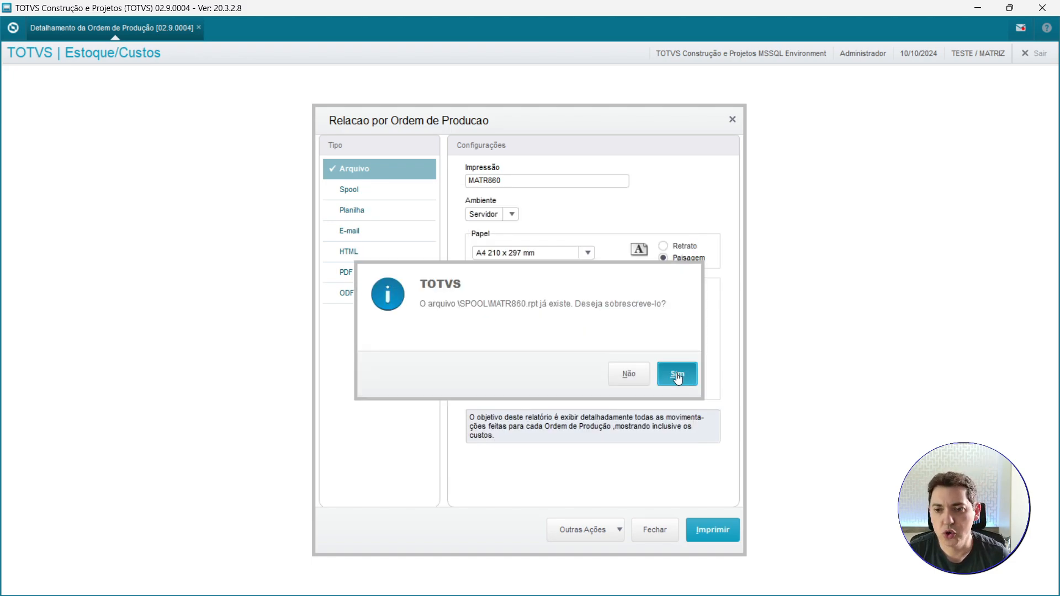
pyautogui.click(674, 371)
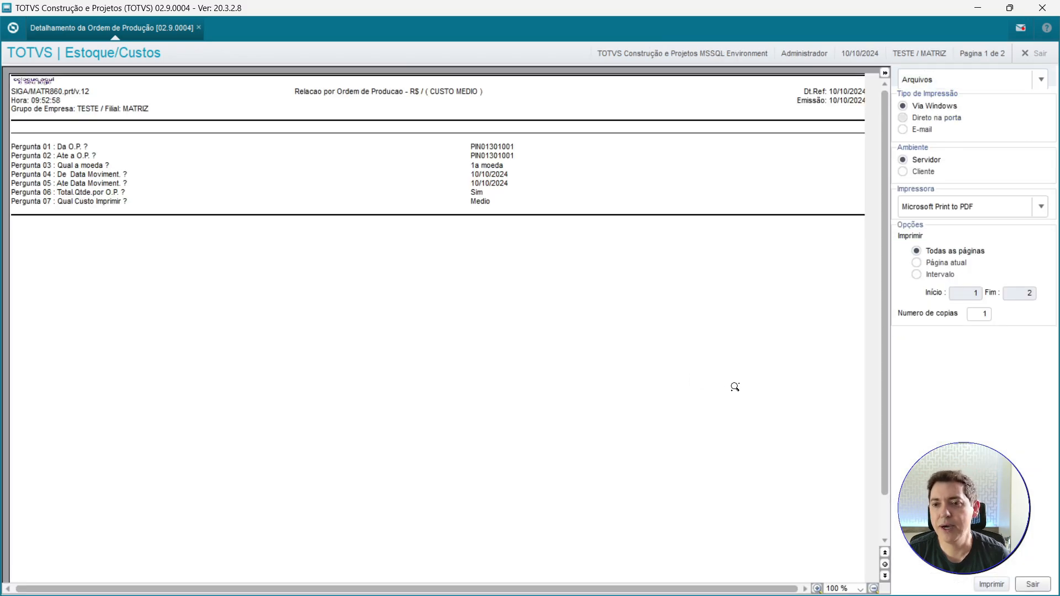
# Zoom into the report and examine the lines for order PIN01301001, including the computer's unit cost.
pyautogui.click(886, 576)
pyautogui.click(390, 239)
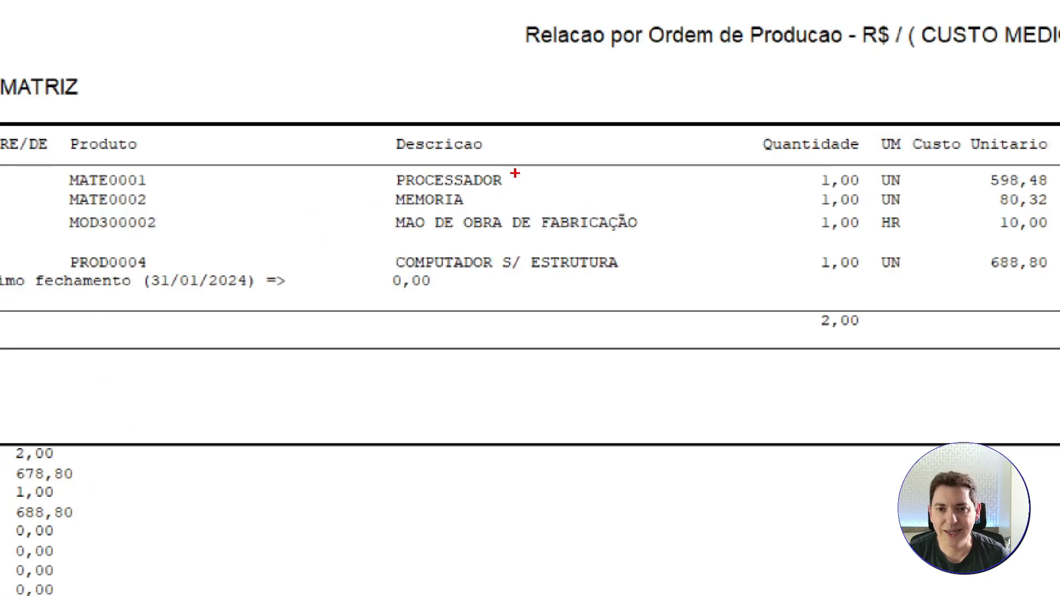
pyautogui.moveTo(456, 154); pyautogui.dragTo(424, 180)
pyautogui.moveTo(730, 201); pyautogui.dragTo(694, 223)
pyautogui.press('Escape')
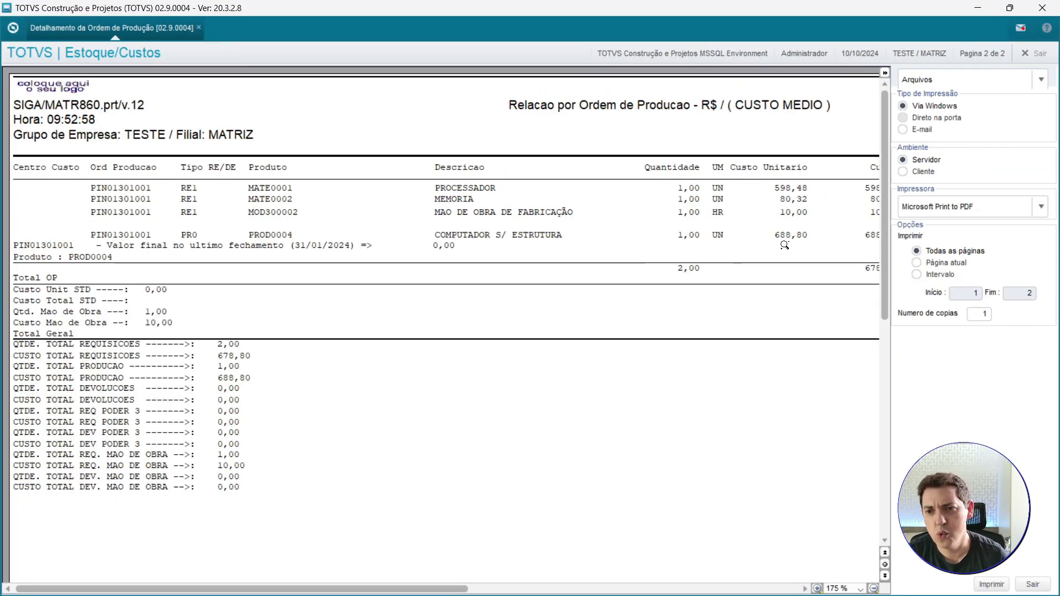
pyautogui.click(885, 72)
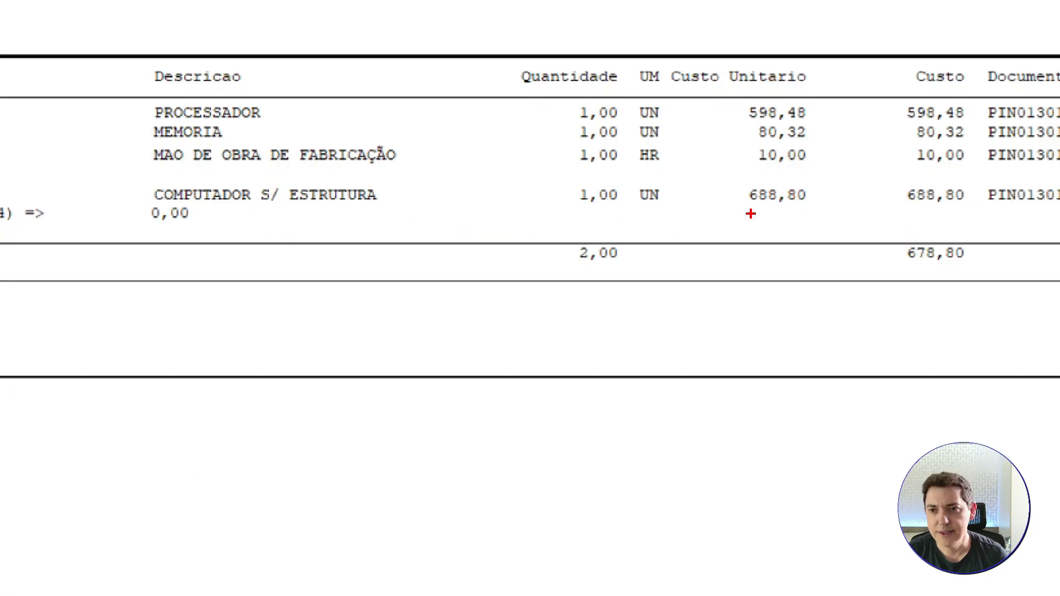
pyautogui.moveTo(776, 247); pyautogui.dragTo(750, 278)
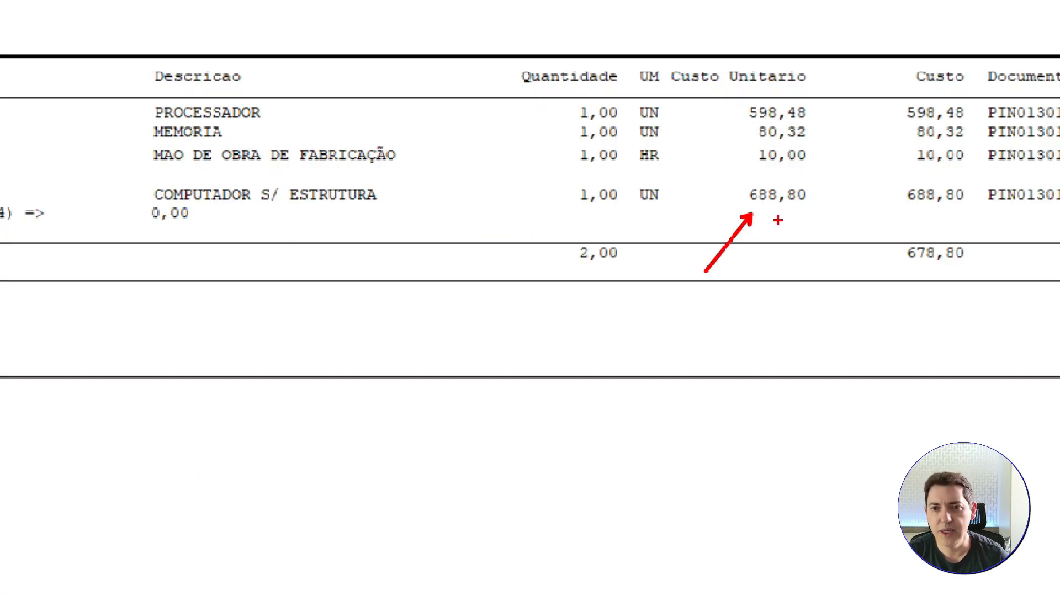
pyautogui.press('Escape')
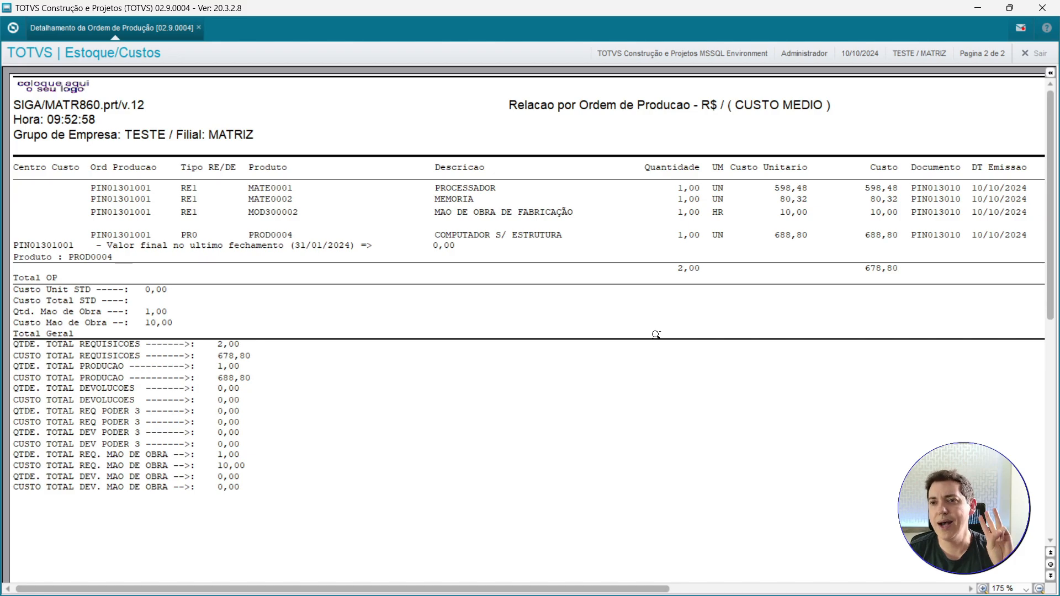
# Close the report preview and open the Detalhamento da Ordem de Produção report again.
pyautogui.click(1035, 53)
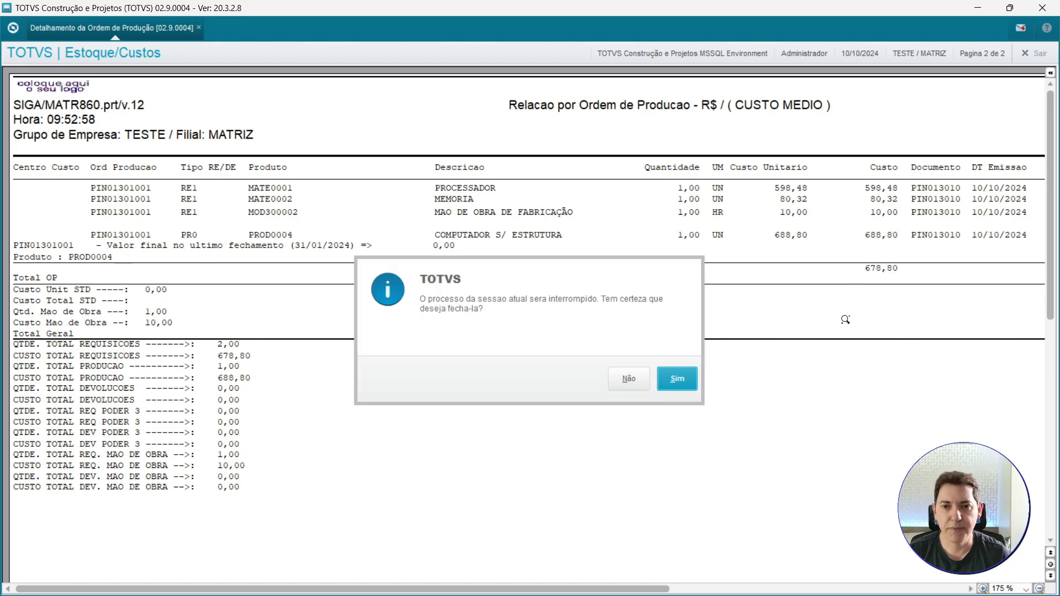
pyautogui.click(664, 394)
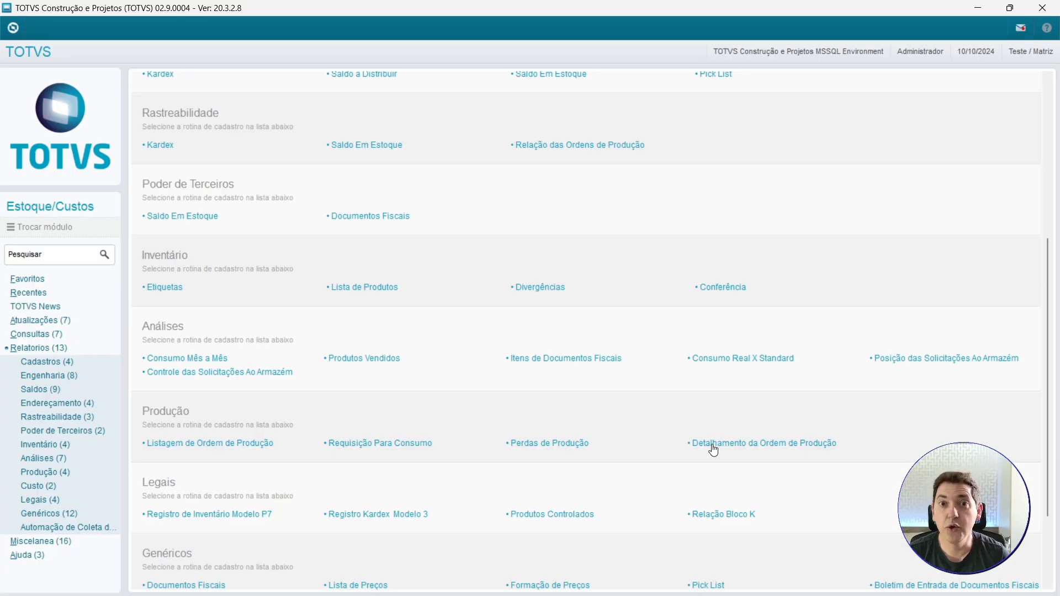
pyautogui.click(711, 445)
pyautogui.click(621, 423)
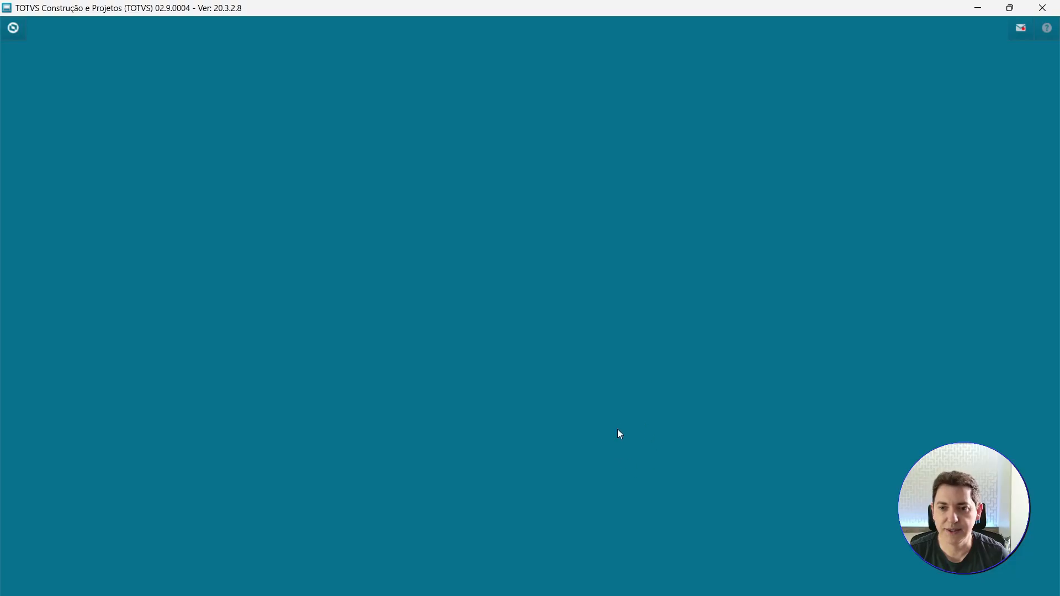
pyautogui.click(599, 530)
pyautogui.click(595, 552)
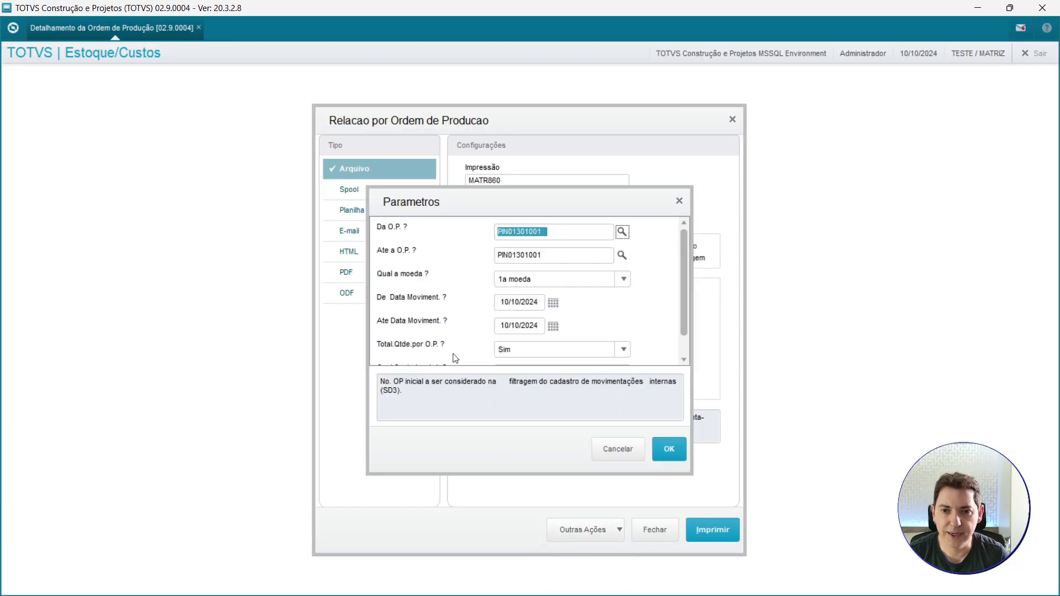
# Set the starting production order to PIN01101001 and print the report, overwriting the existing spool file.
pyautogui.click(518, 231)
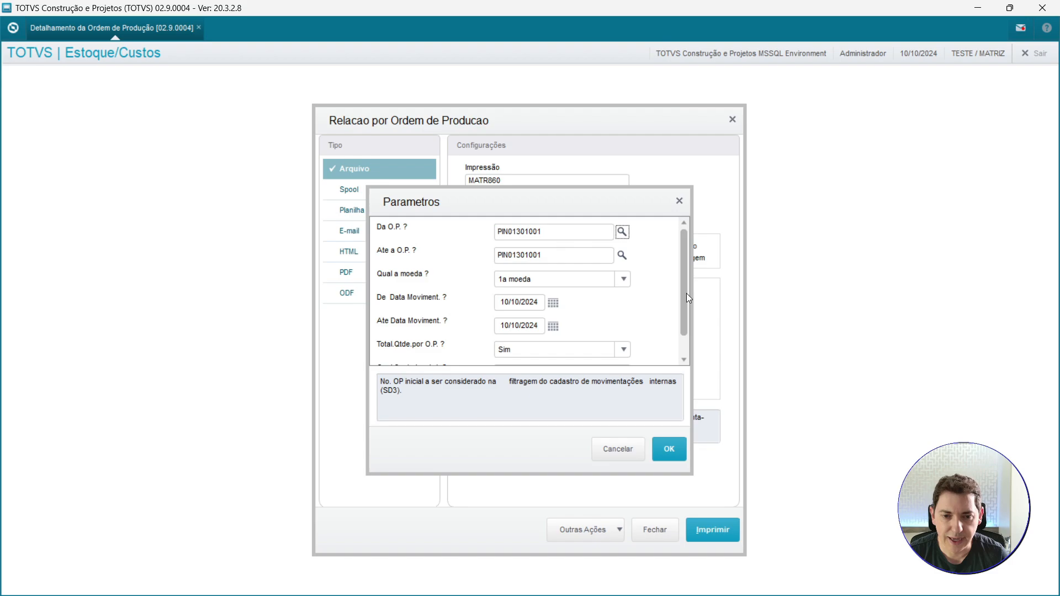
pyautogui.press('BackSpace')
pyautogui.write('1')
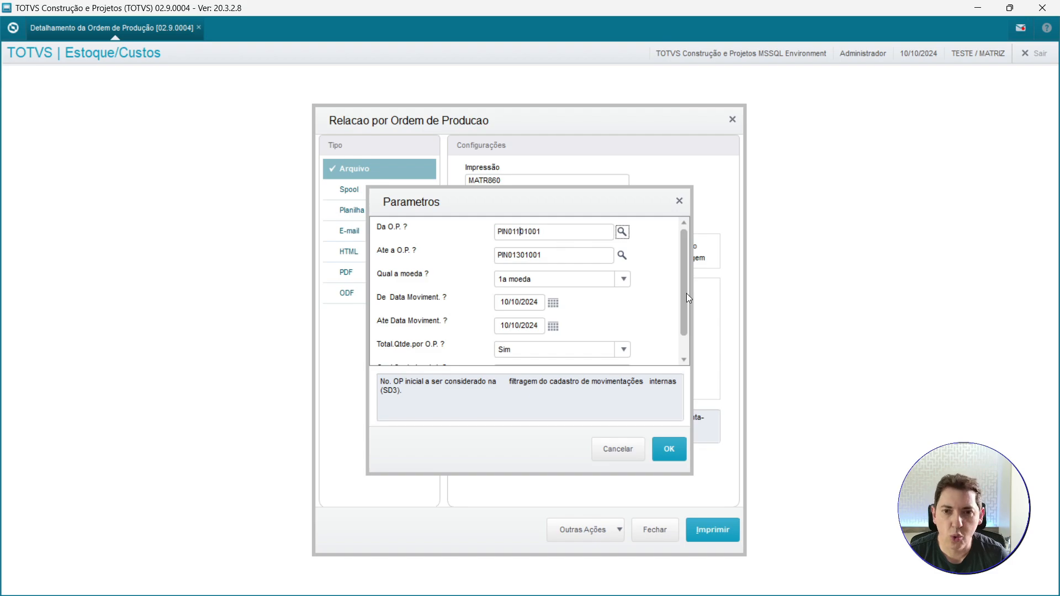
pyautogui.click(670, 454)
pyautogui.click(706, 529)
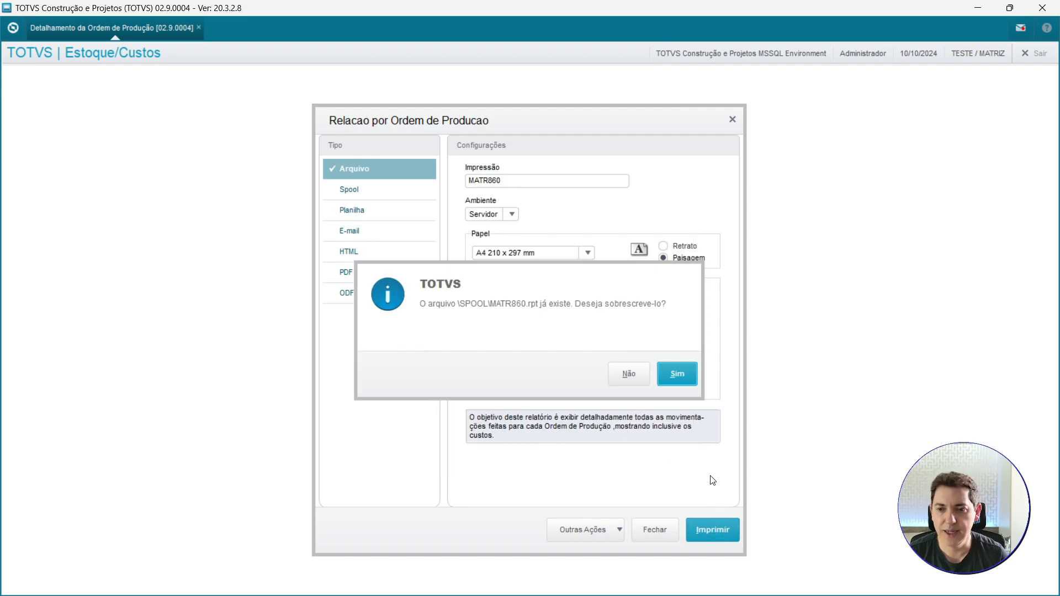
pyautogui.click(683, 378)
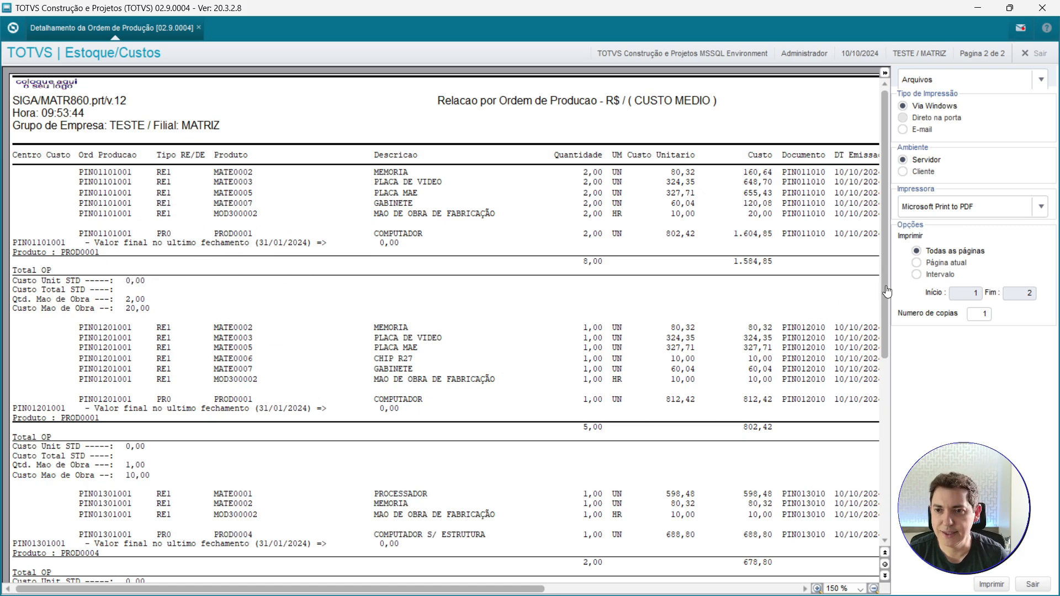
# Examine the general totals for requisitions, production and labour at the end of the combined report.
pyautogui.moveTo(887, 291); pyautogui.dragTo(881, 439)
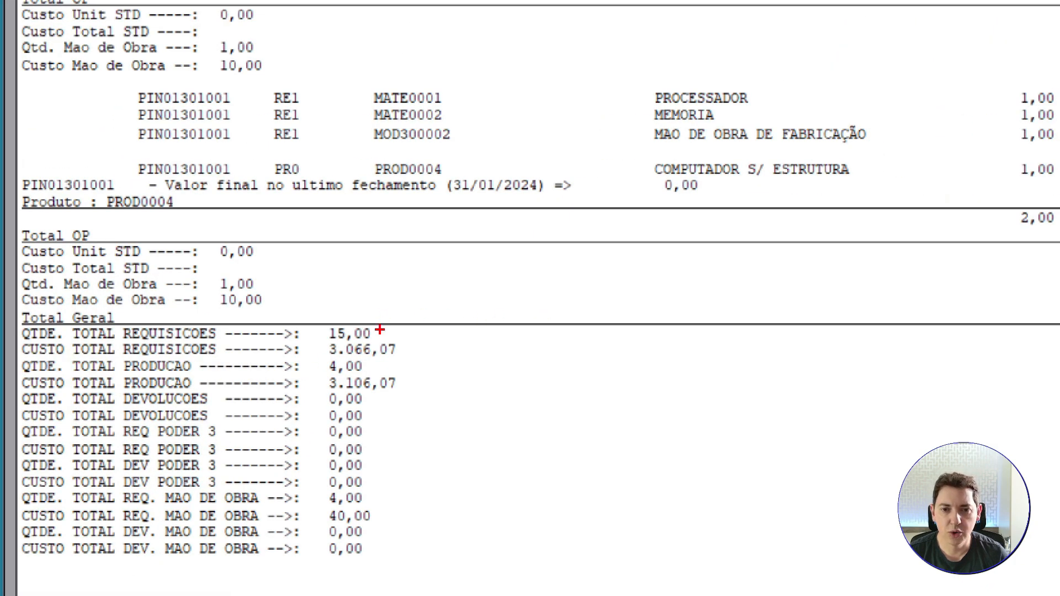
pyautogui.moveTo(379, 332); pyautogui.dragTo(453, 297)
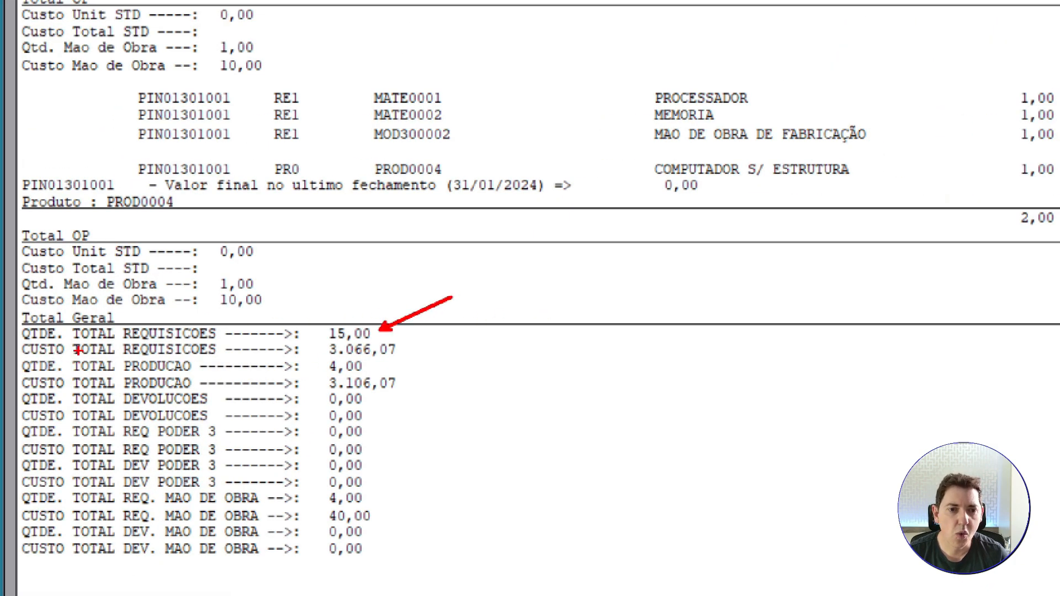
pyautogui.moveTo(420, 348); pyautogui.dragTo(488, 322)
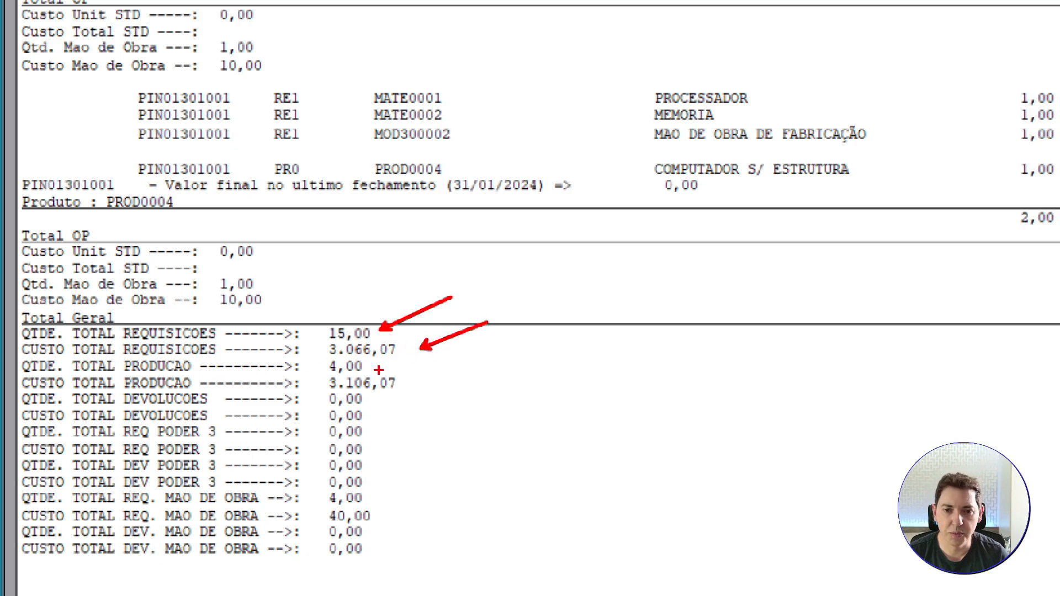
pyautogui.moveTo(380, 369); pyautogui.dragTo(439, 351)
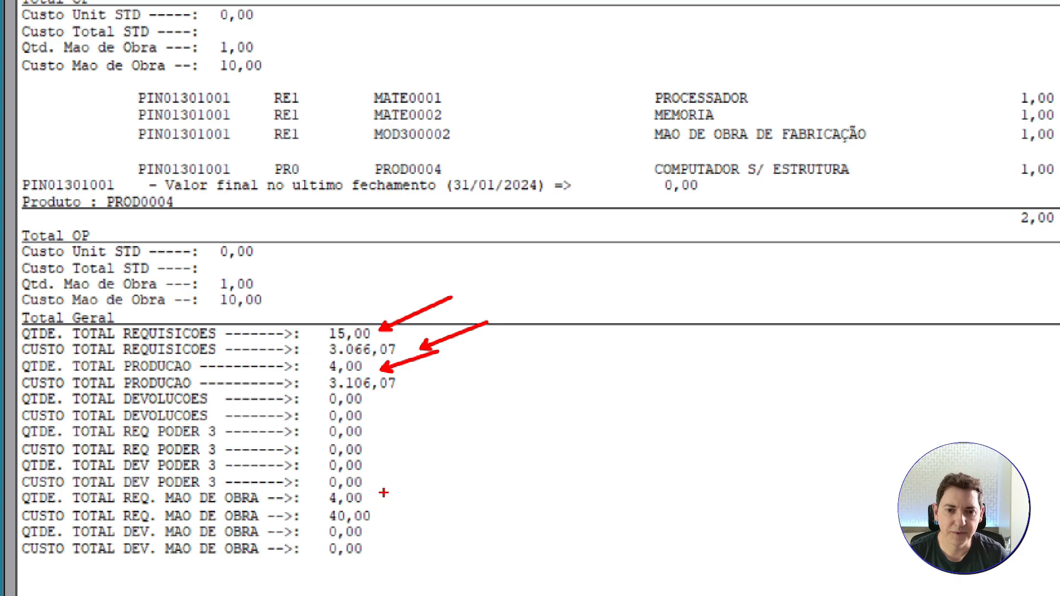
pyautogui.press('Escape')
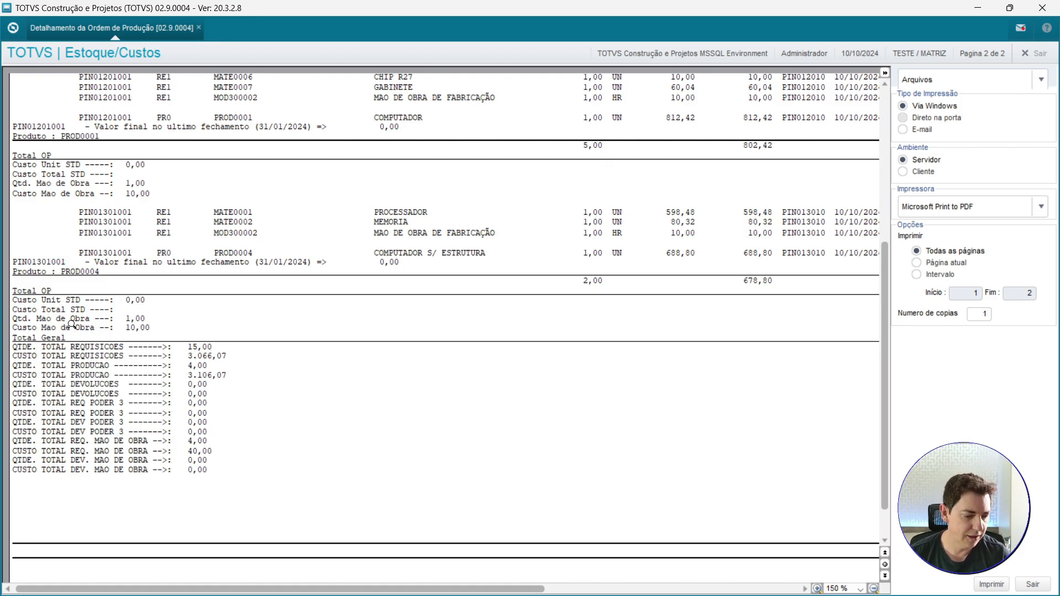
pyautogui.hotkey('ctrl', '1')
pyautogui.click(120, 320)
pyautogui.moveTo(110, 284); pyautogui.dragTo(138, 326)
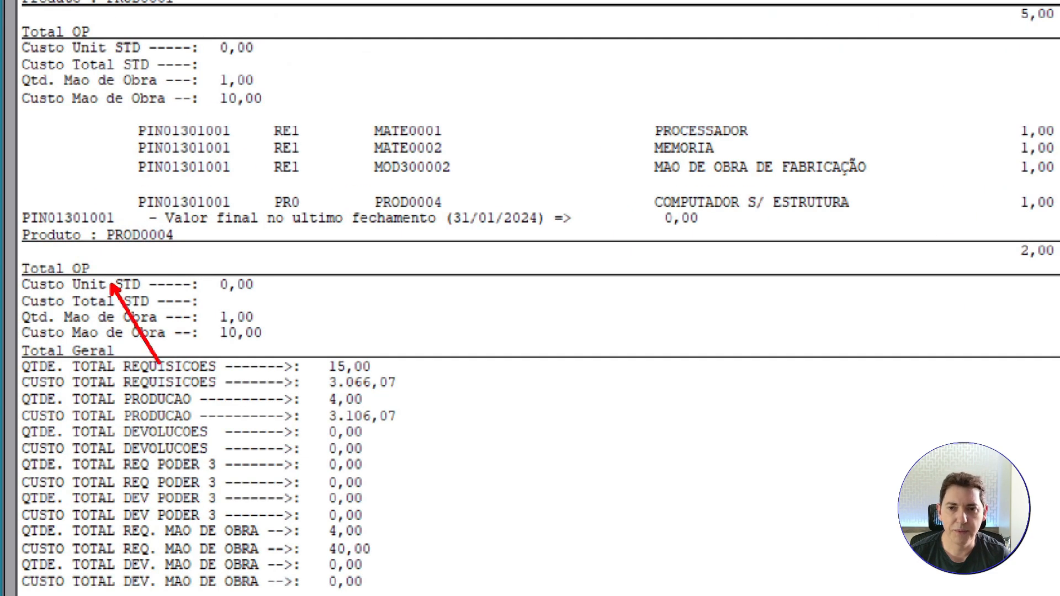
pyautogui.press('Escape')
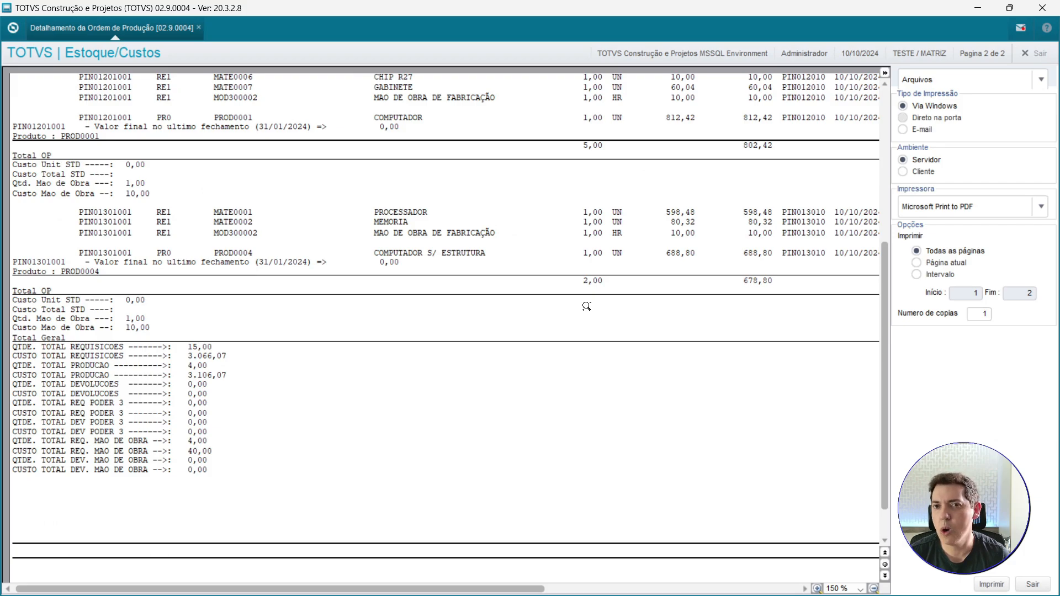
pyautogui.hotkey('ctrl', '1')
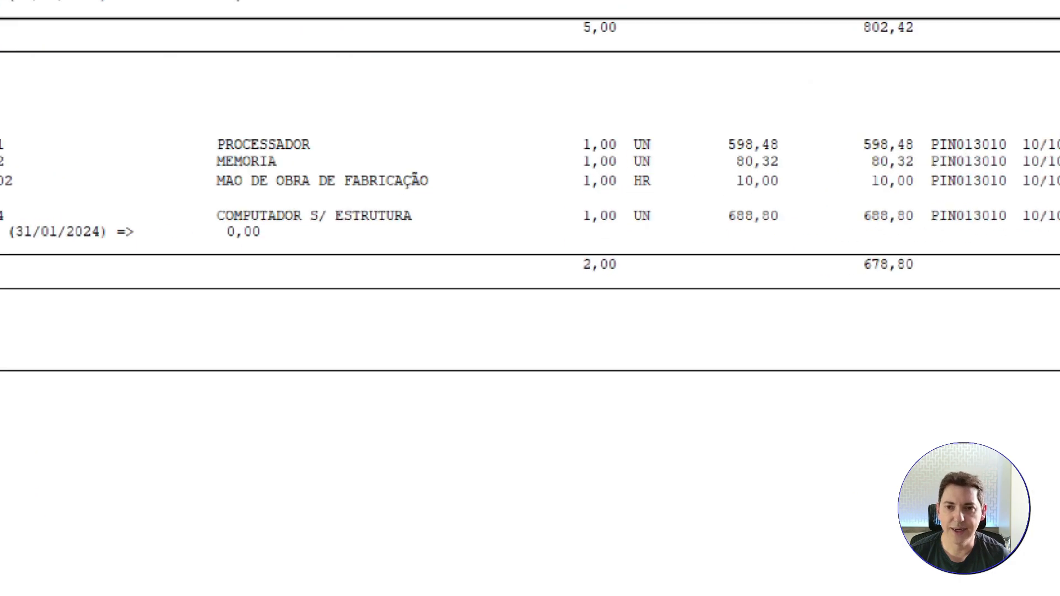
pyautogui.click(583, 302)
pyautogui.moveTo(593, 294); pyautogui.dragTo(581, 319)
pyautogui.press('Escape')
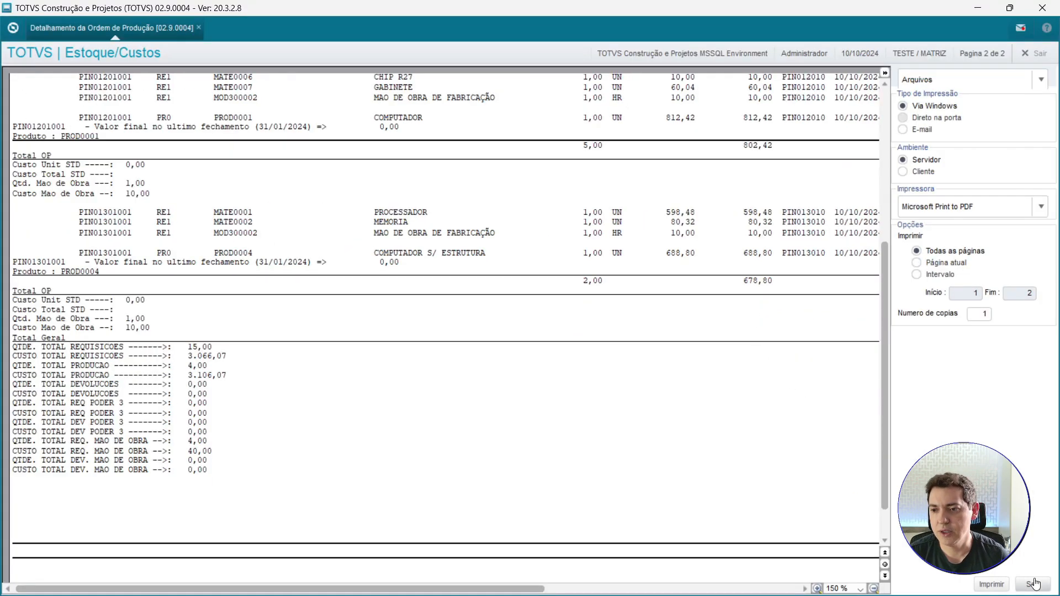
# Close the report preview and confirm the environment to reopen the report.
pyautogui.click(1034, 584)
pyautogui.click(774, 445)
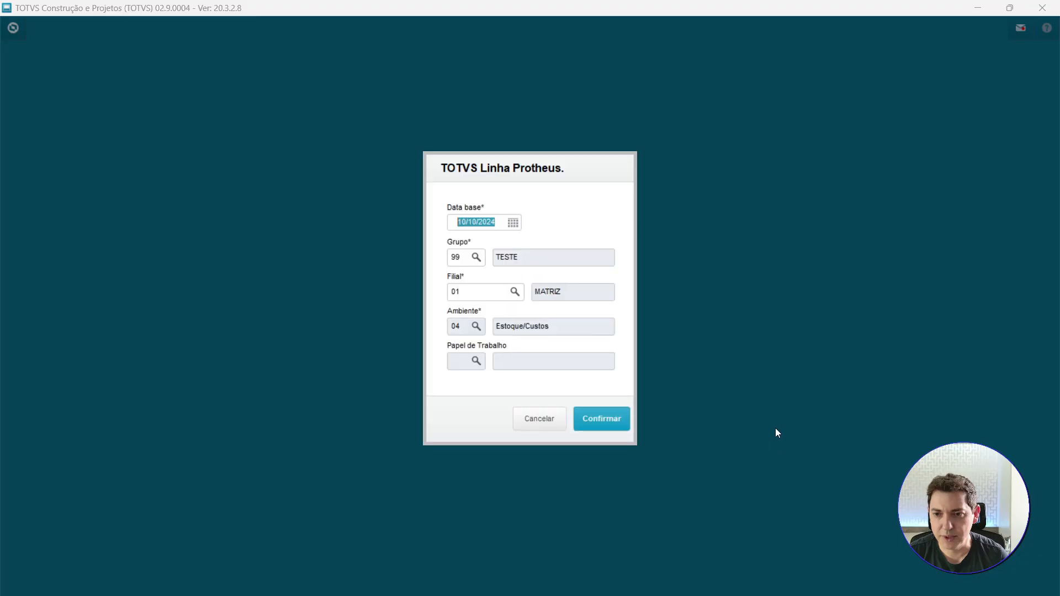
pyautogui.click(599, 420)
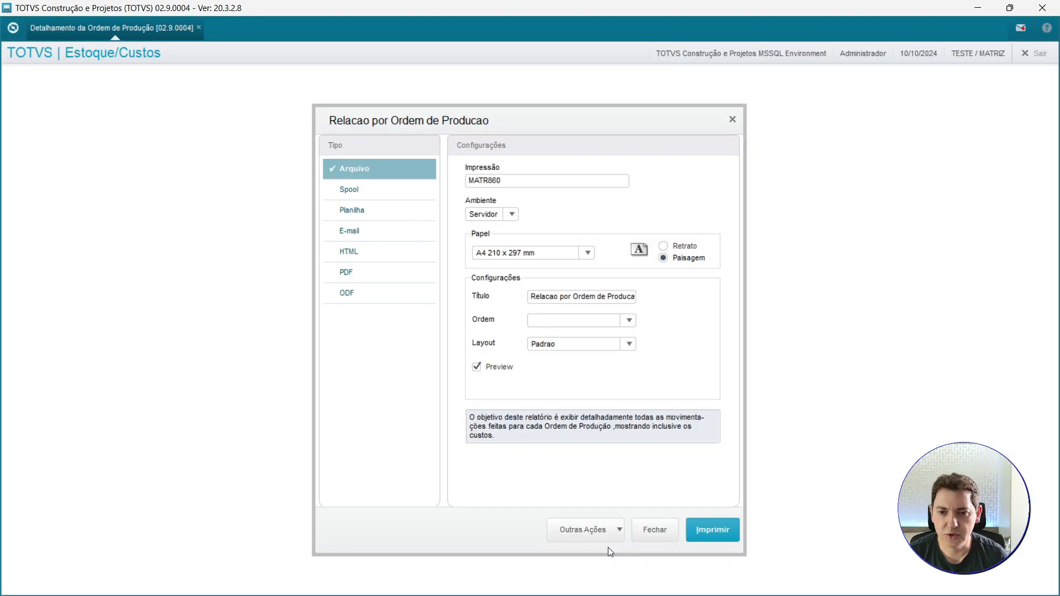
# Set Total.Qtde.por O.P. to Nao and print the report again, overwriting the existing spool file.
pyautogui.click(517, 354)
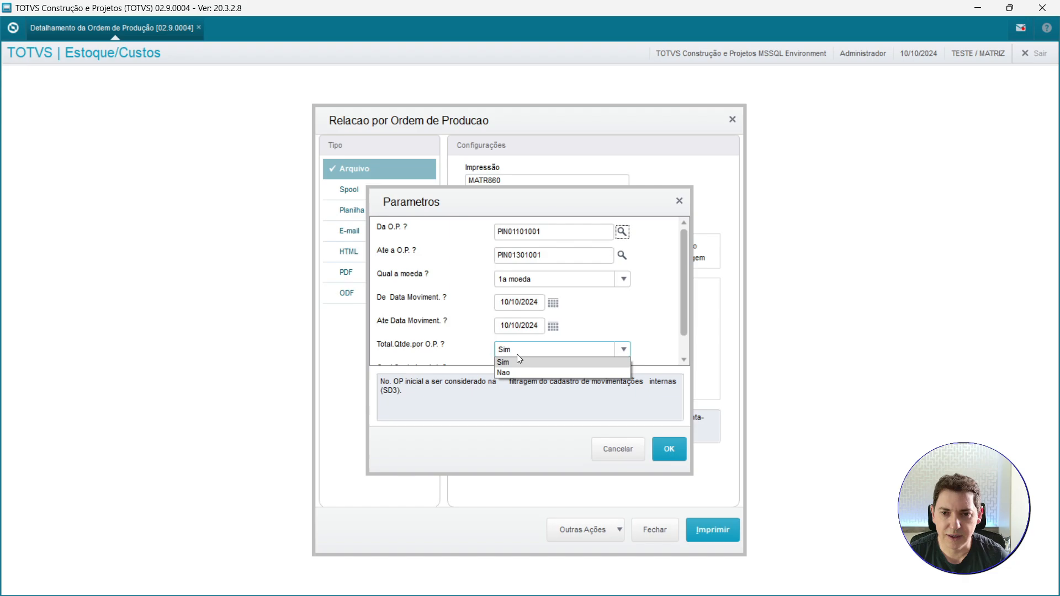
pyautogui.click(518, 370)
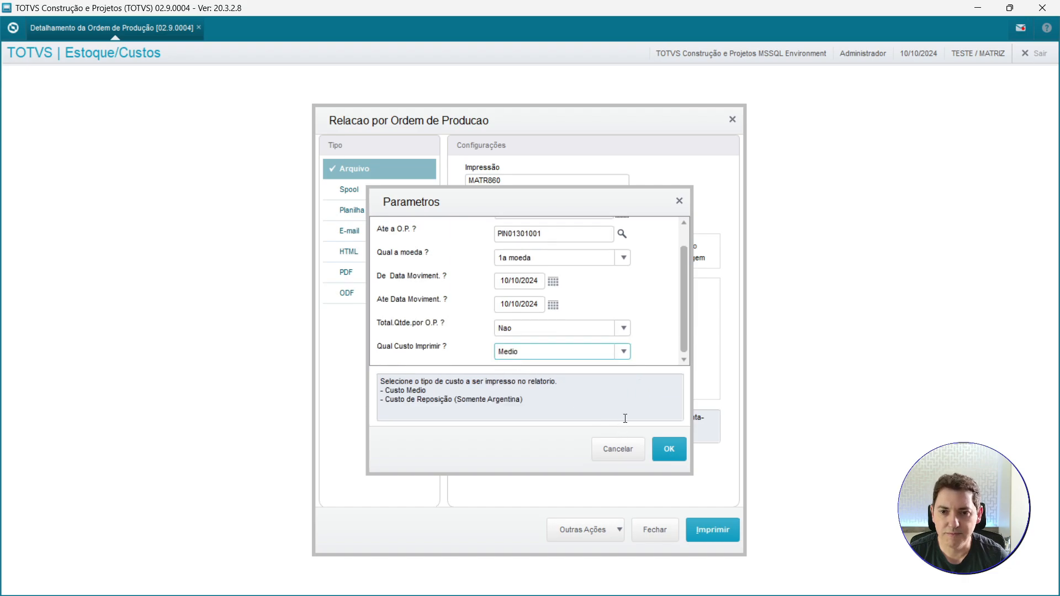
pyautogui.click(669, 449)
pyautogui.click(713, 530)
pyautogui.click(681, 382)
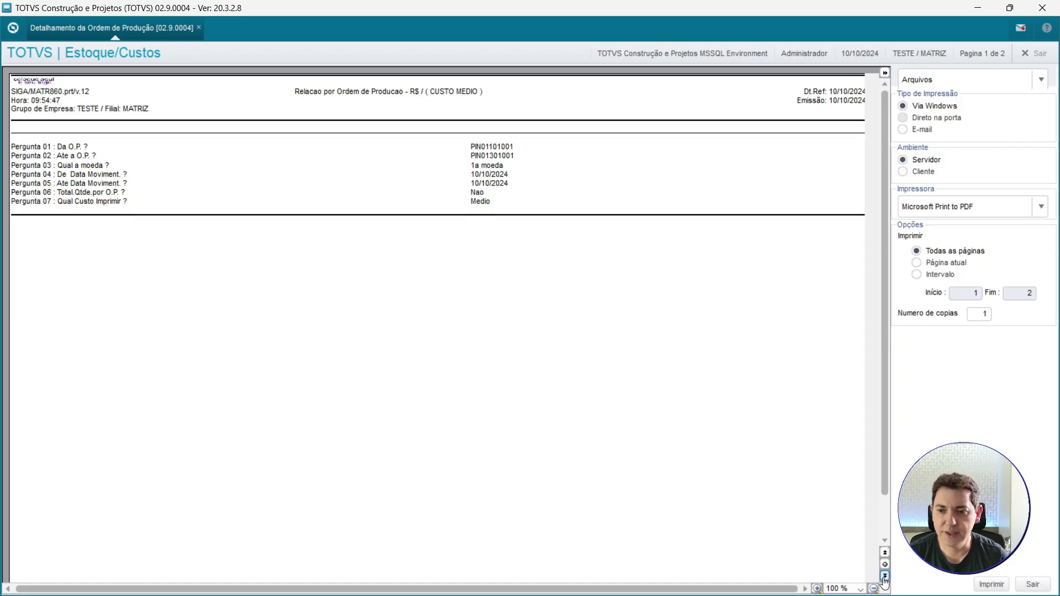
# Zoom into the reprinted report and examine the total lines of each production order.
pyautogui.click(885, 576)
pyautogui.click(206, 269)
pyautogui.click(206, 270)
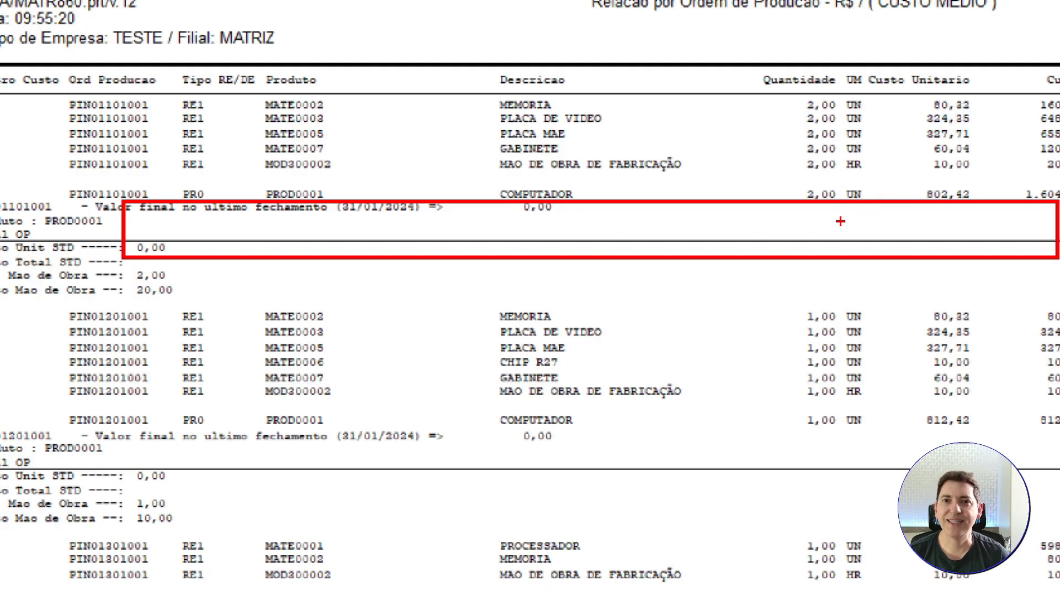
pyautogui.moveTo(840, 222); pyautogui.dragTo(884, 171)
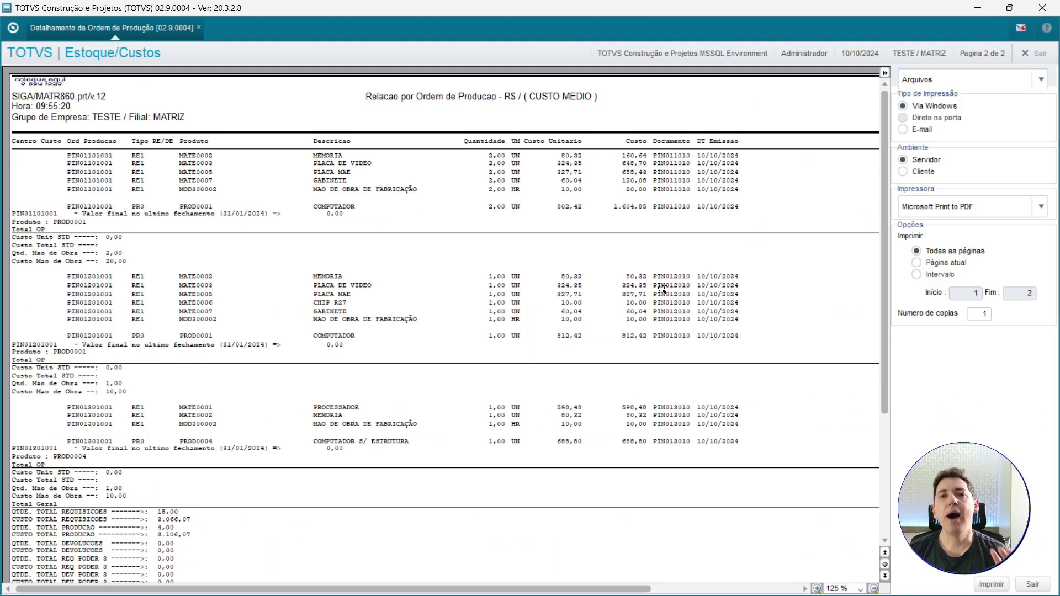